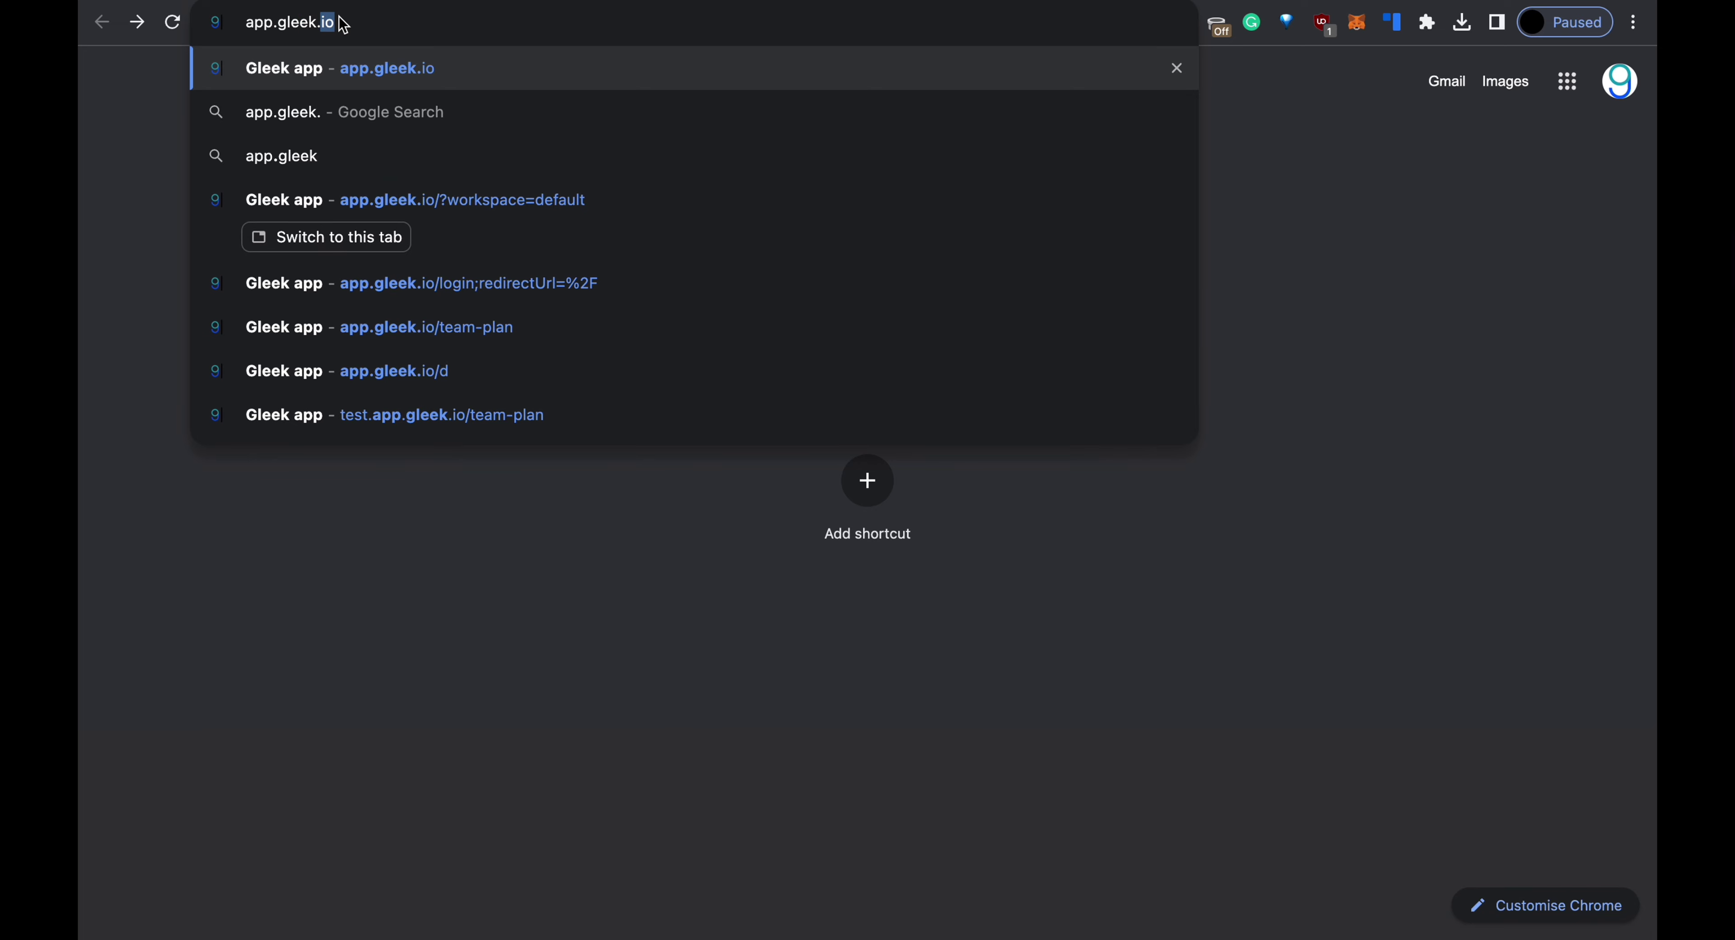
Open app.gleek.io, create a new diagram of the Class type and name it "Hospital management system"
key(Return)
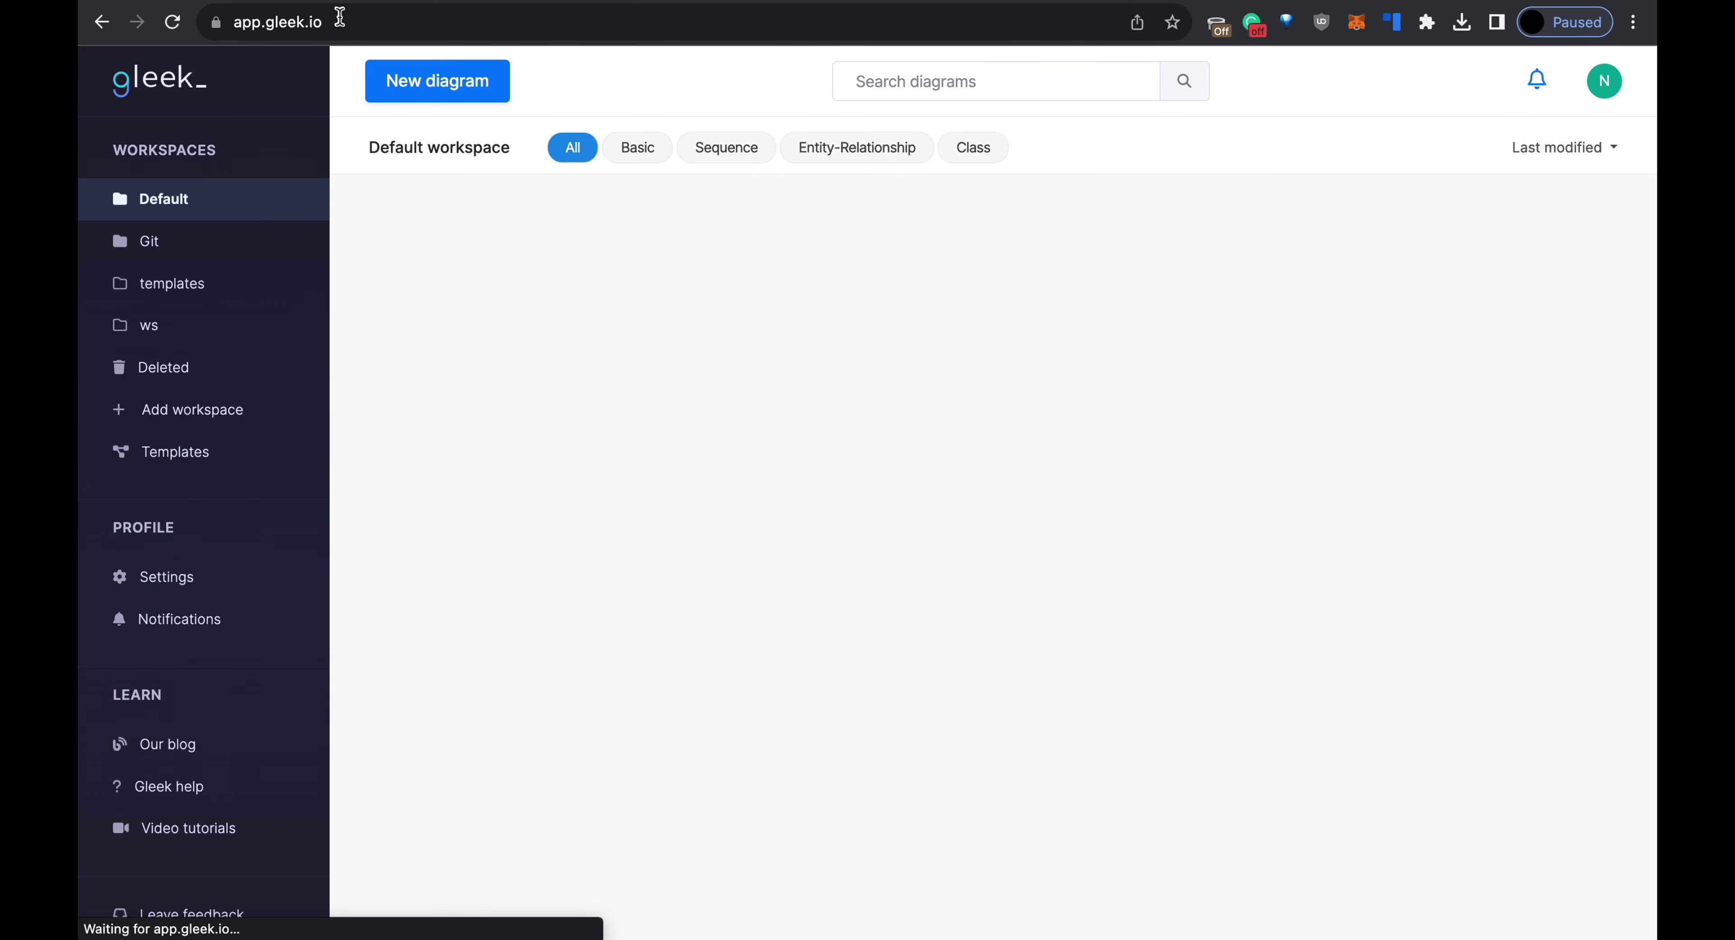
click(478, 107)
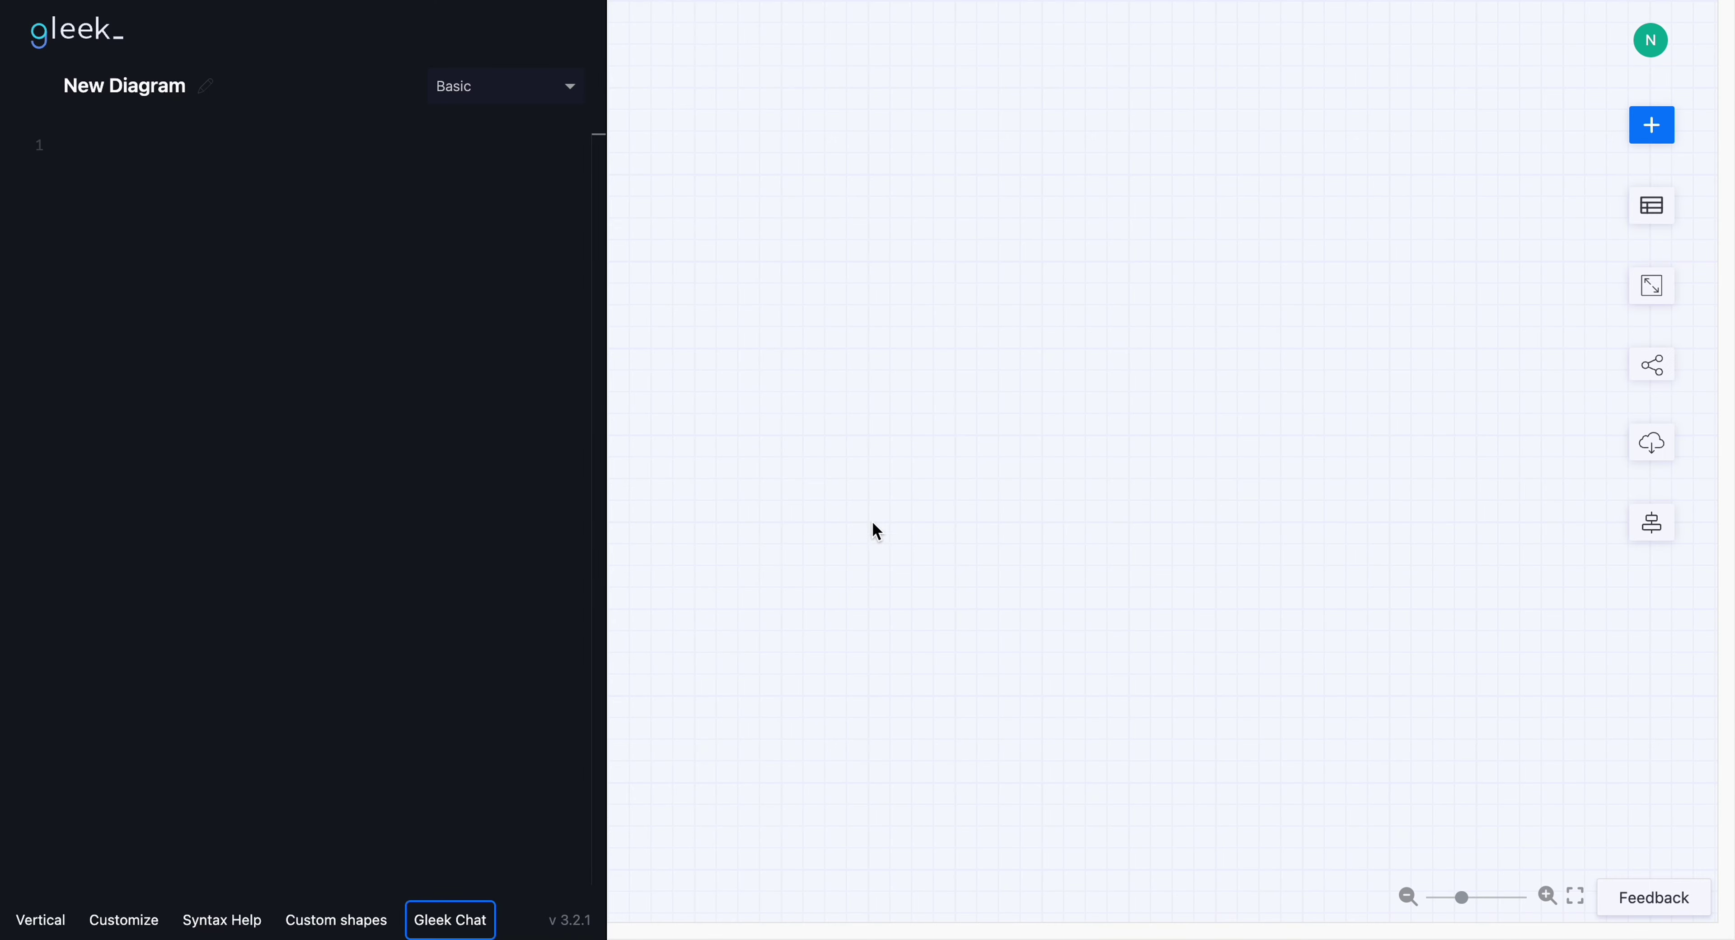
click(515, 85)
click(501, 166)
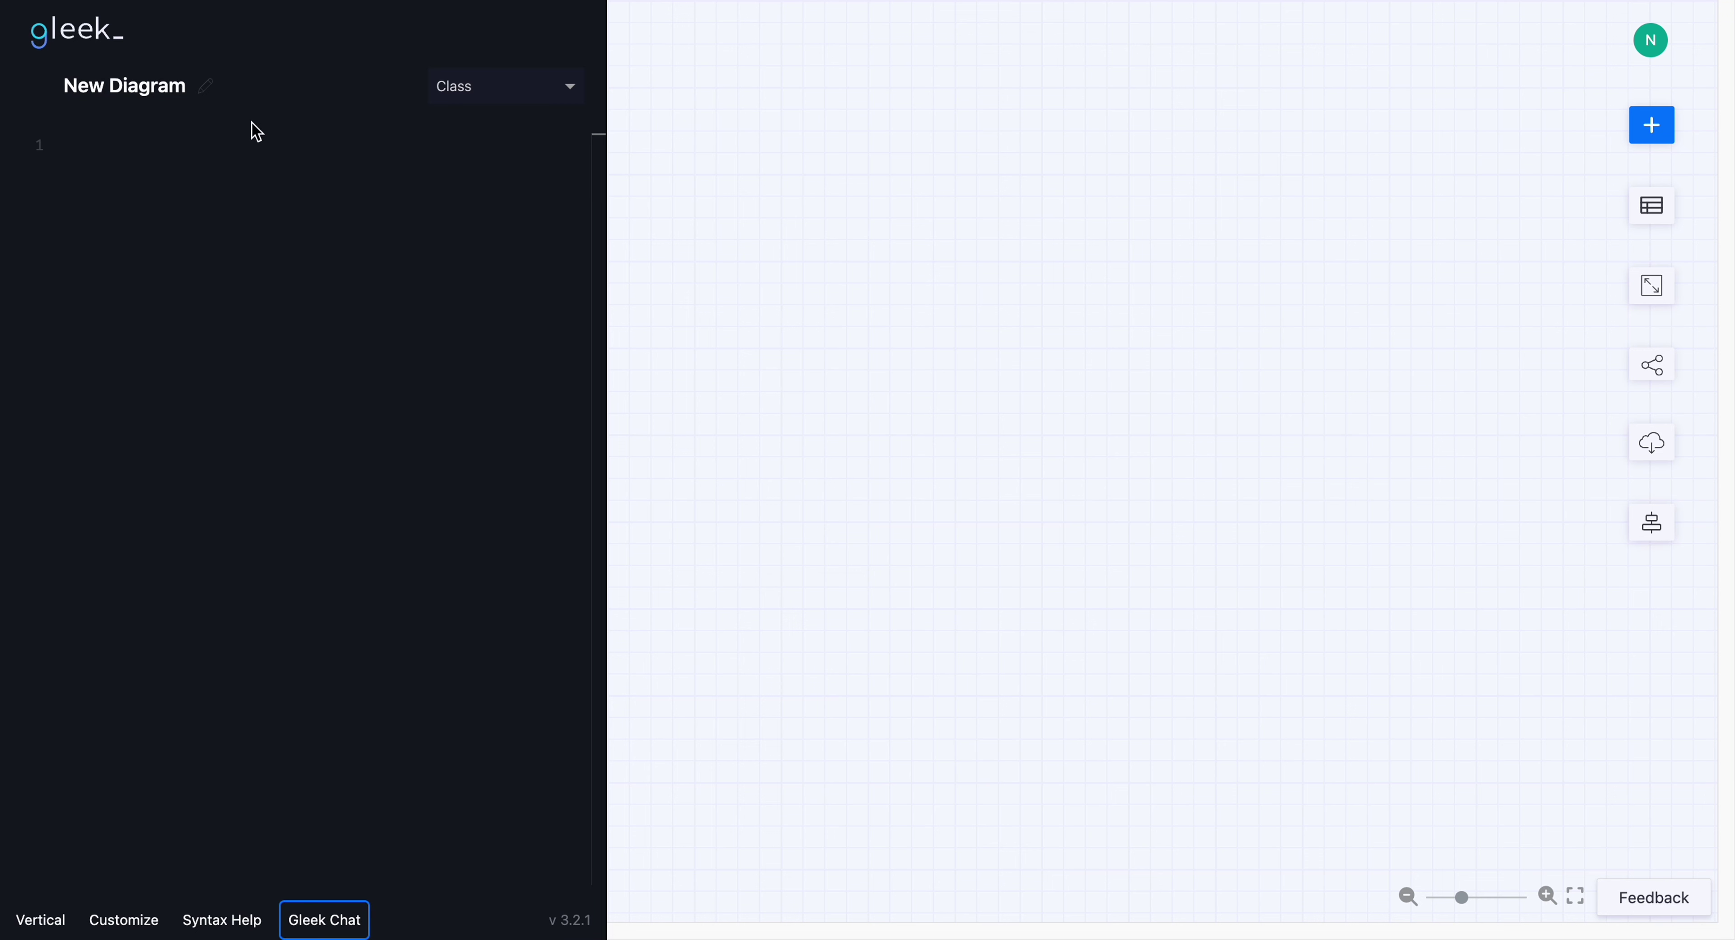
click(118, 82)
text(Hospital management system)
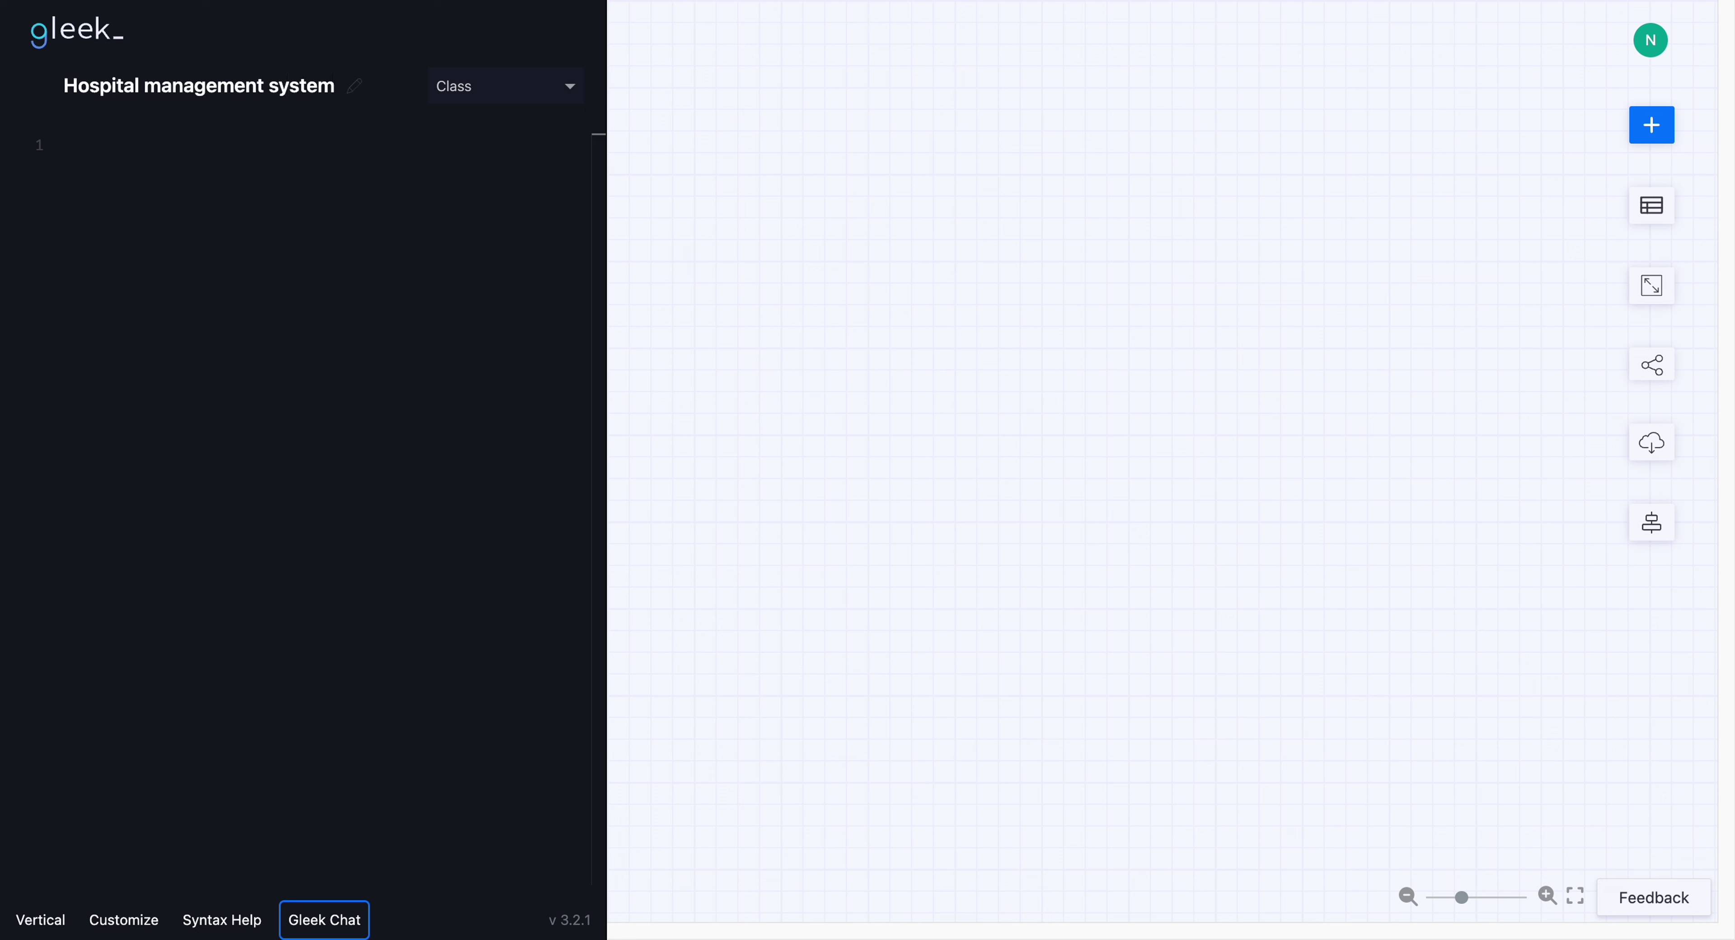
Define a Patient class in the diagram code with the public attribute +Name
click(93, 128)
text(Pat)
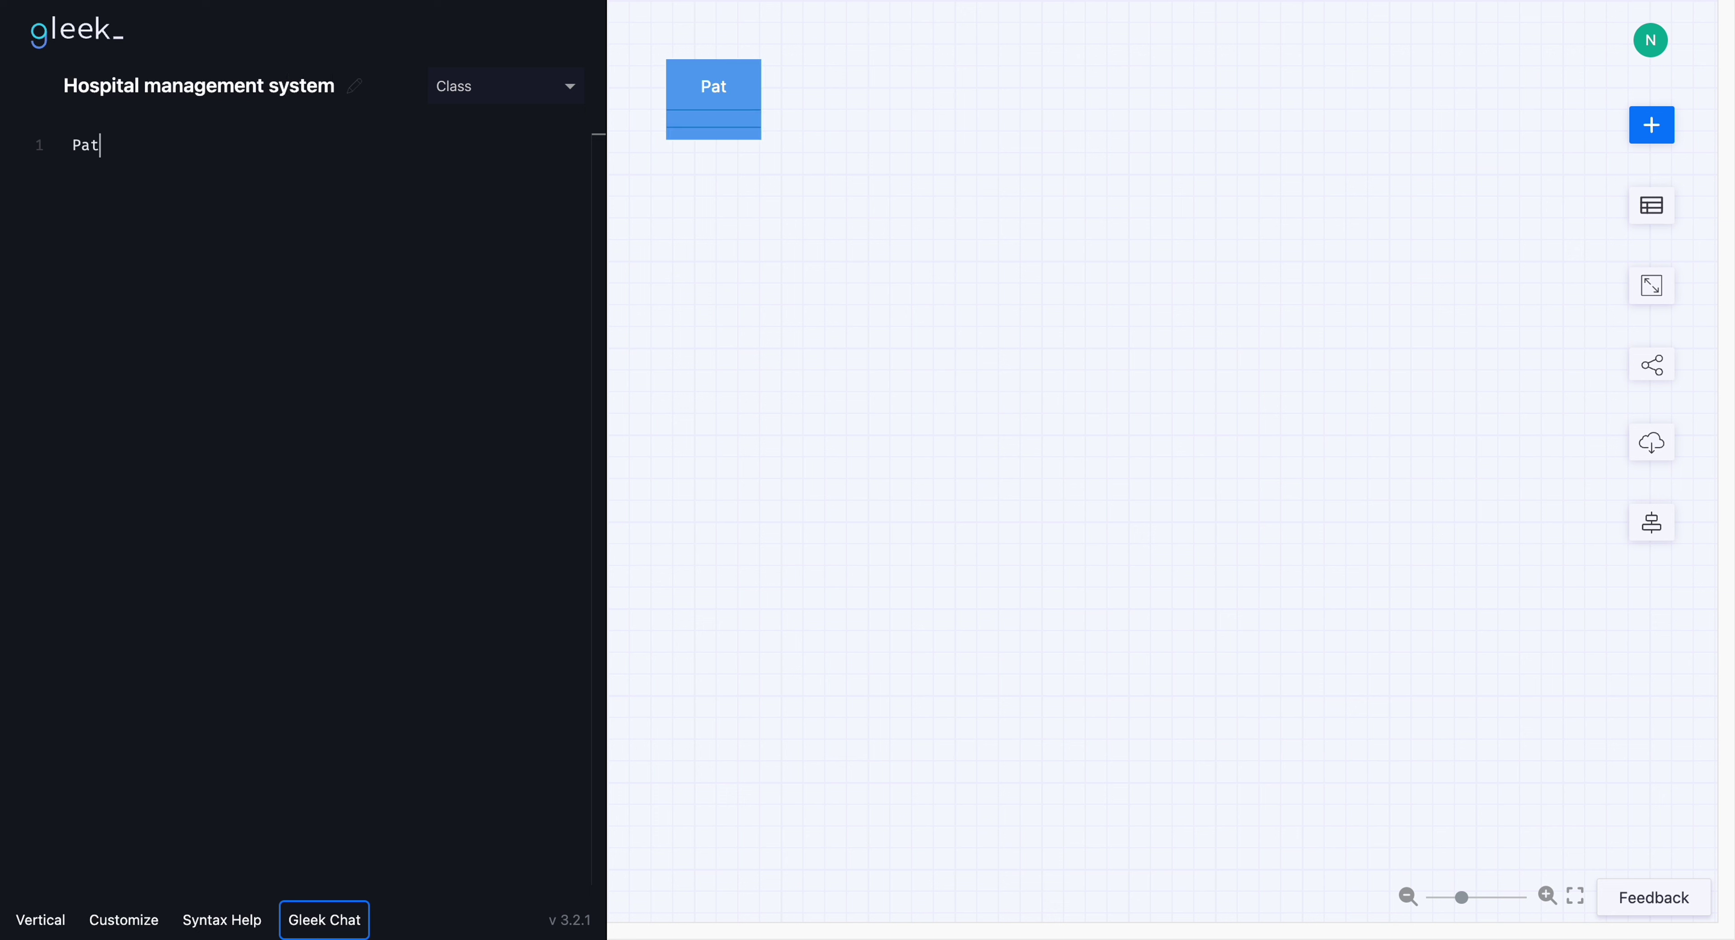
text(ient)
key(Return)
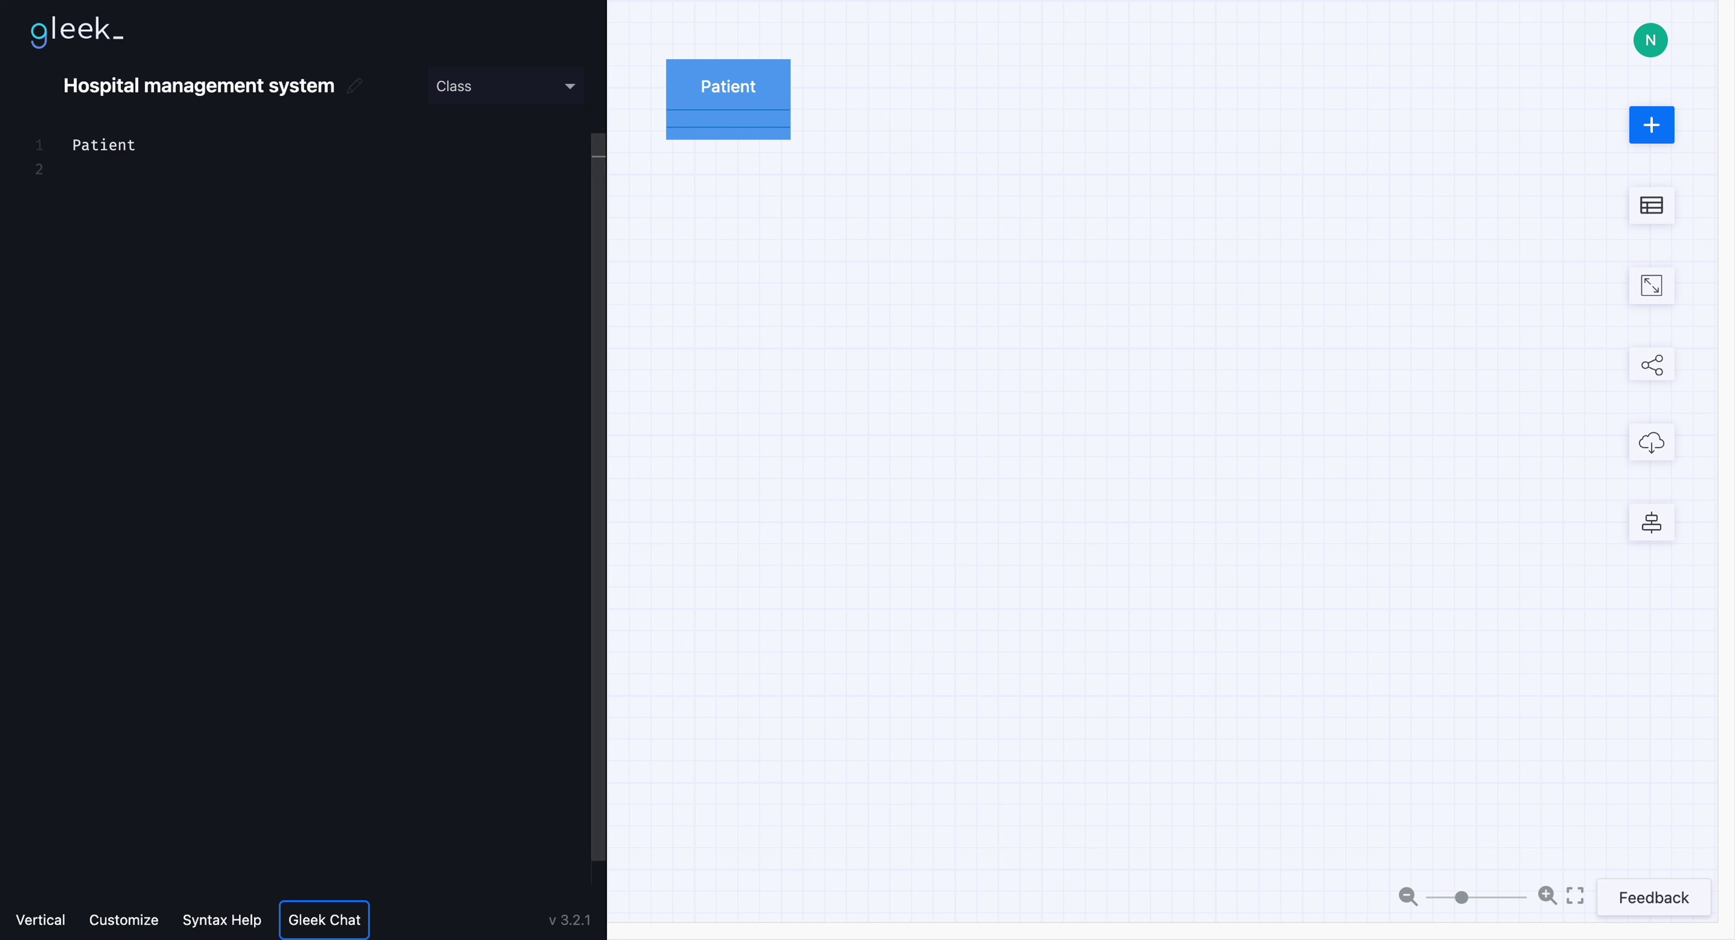
text(+)
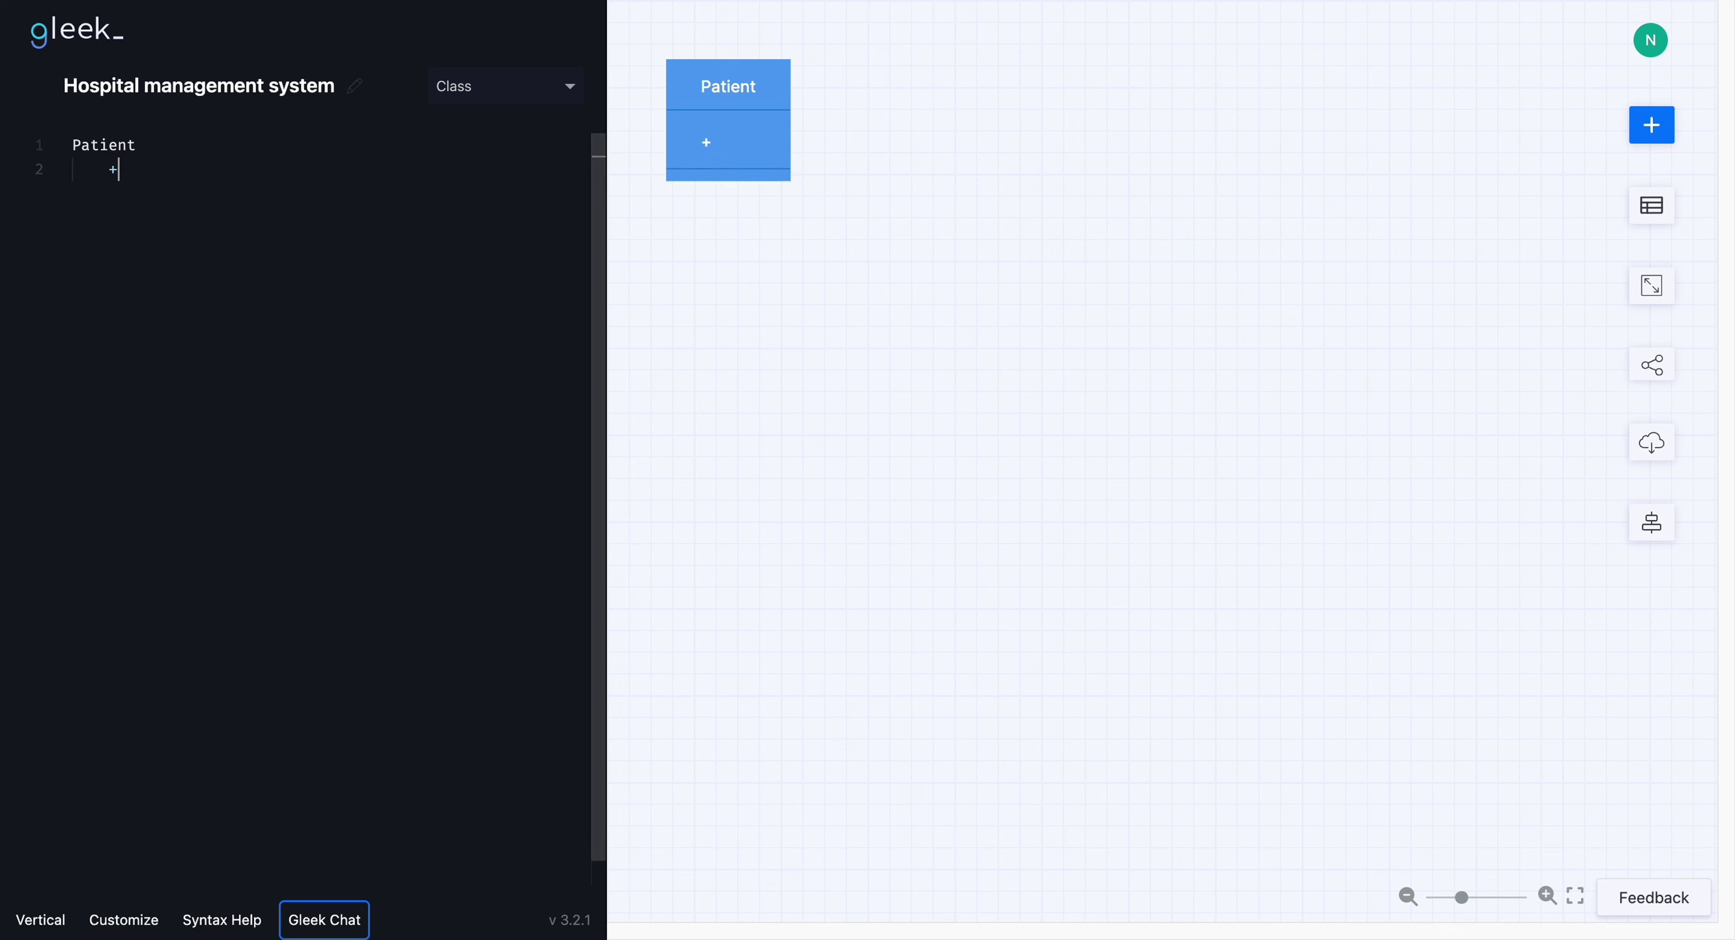
text(Name)
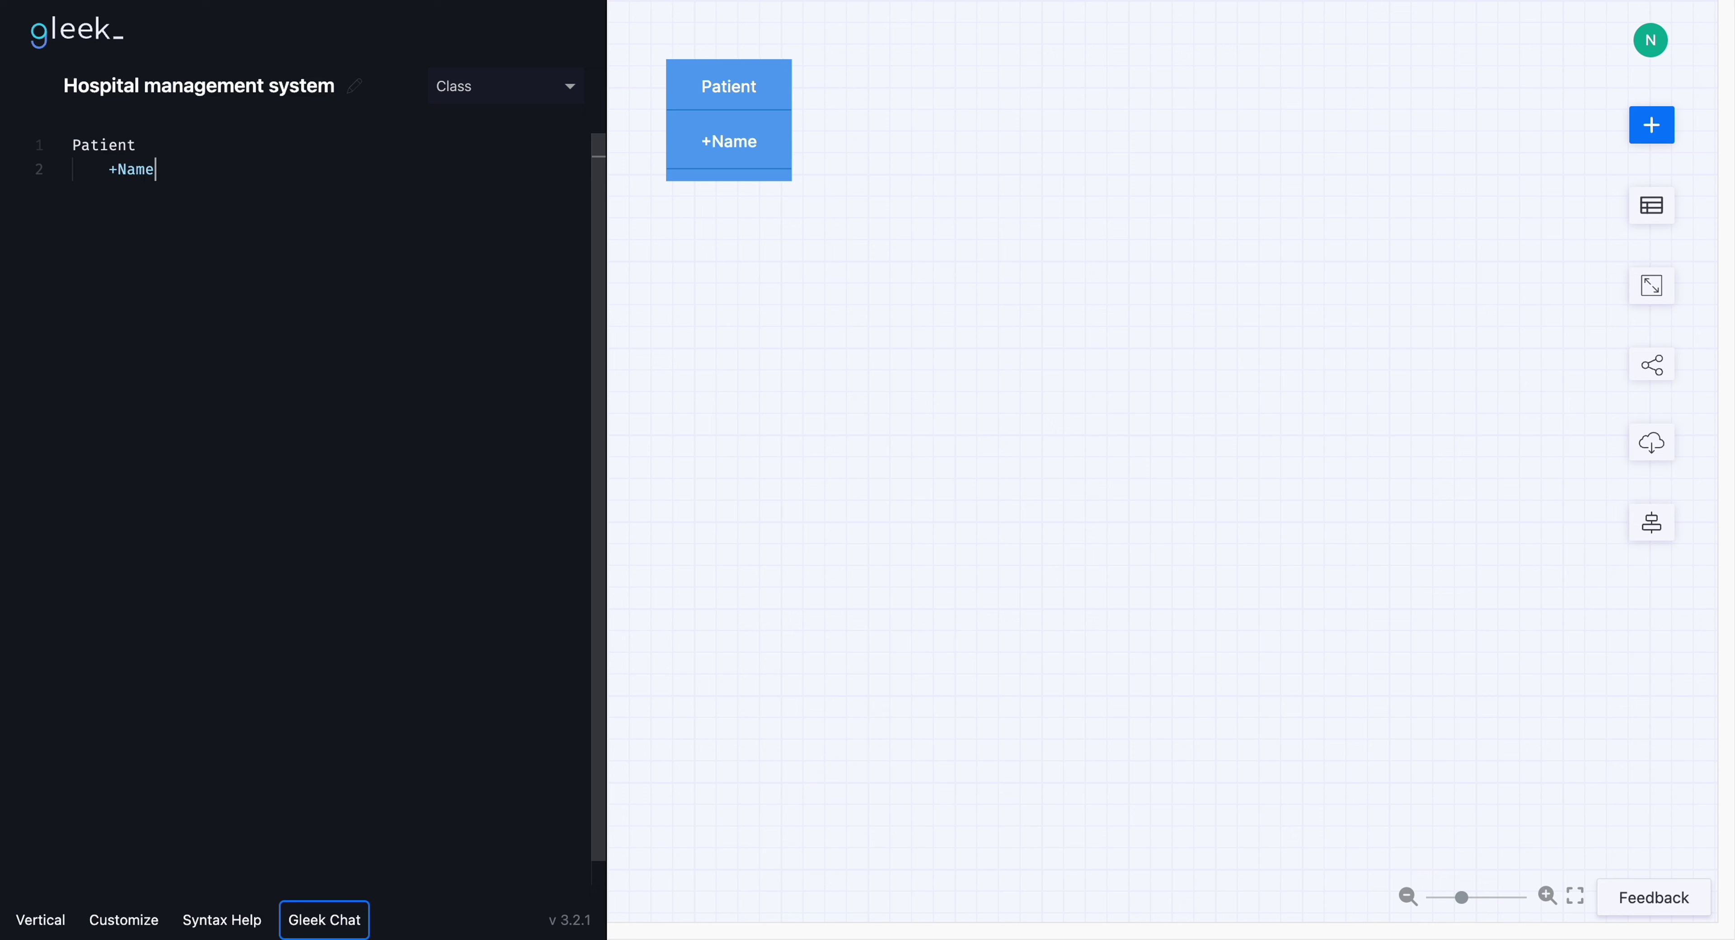
Add the public attributes +Age and +Gender to the Patient class
key(Return)
text(+)
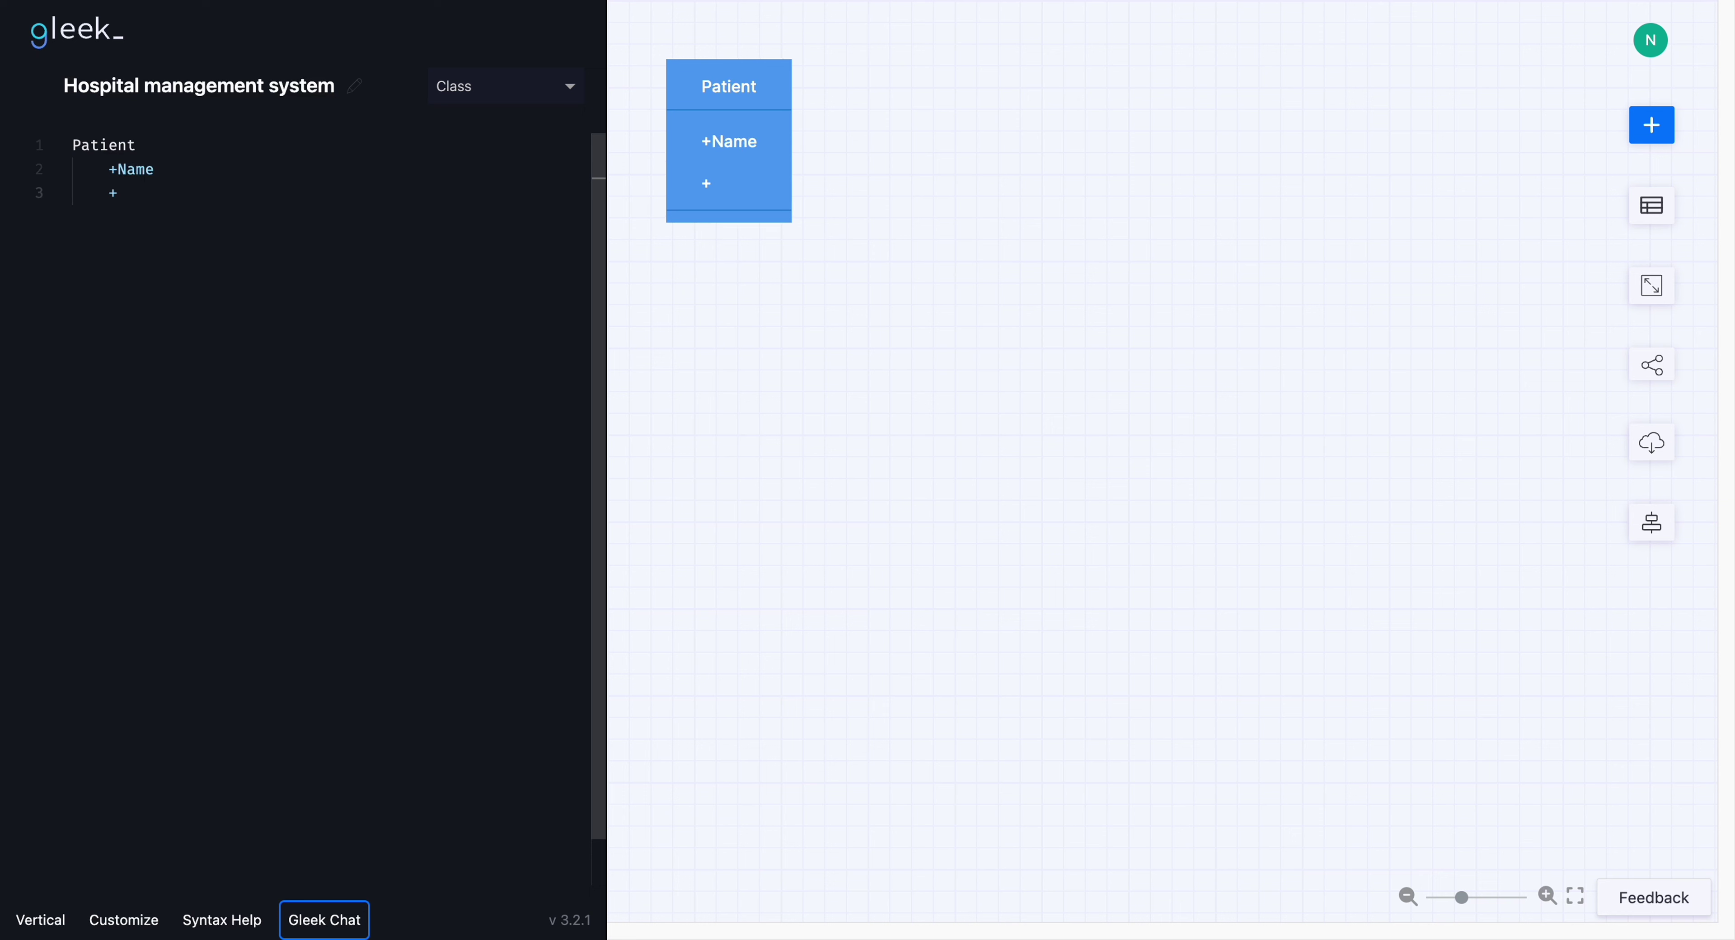
text(Age)
key(Return)
text(+Gender)
Add the public attributes +Address, +Phone and +Email to the Patient class
key(Return)
text(+)
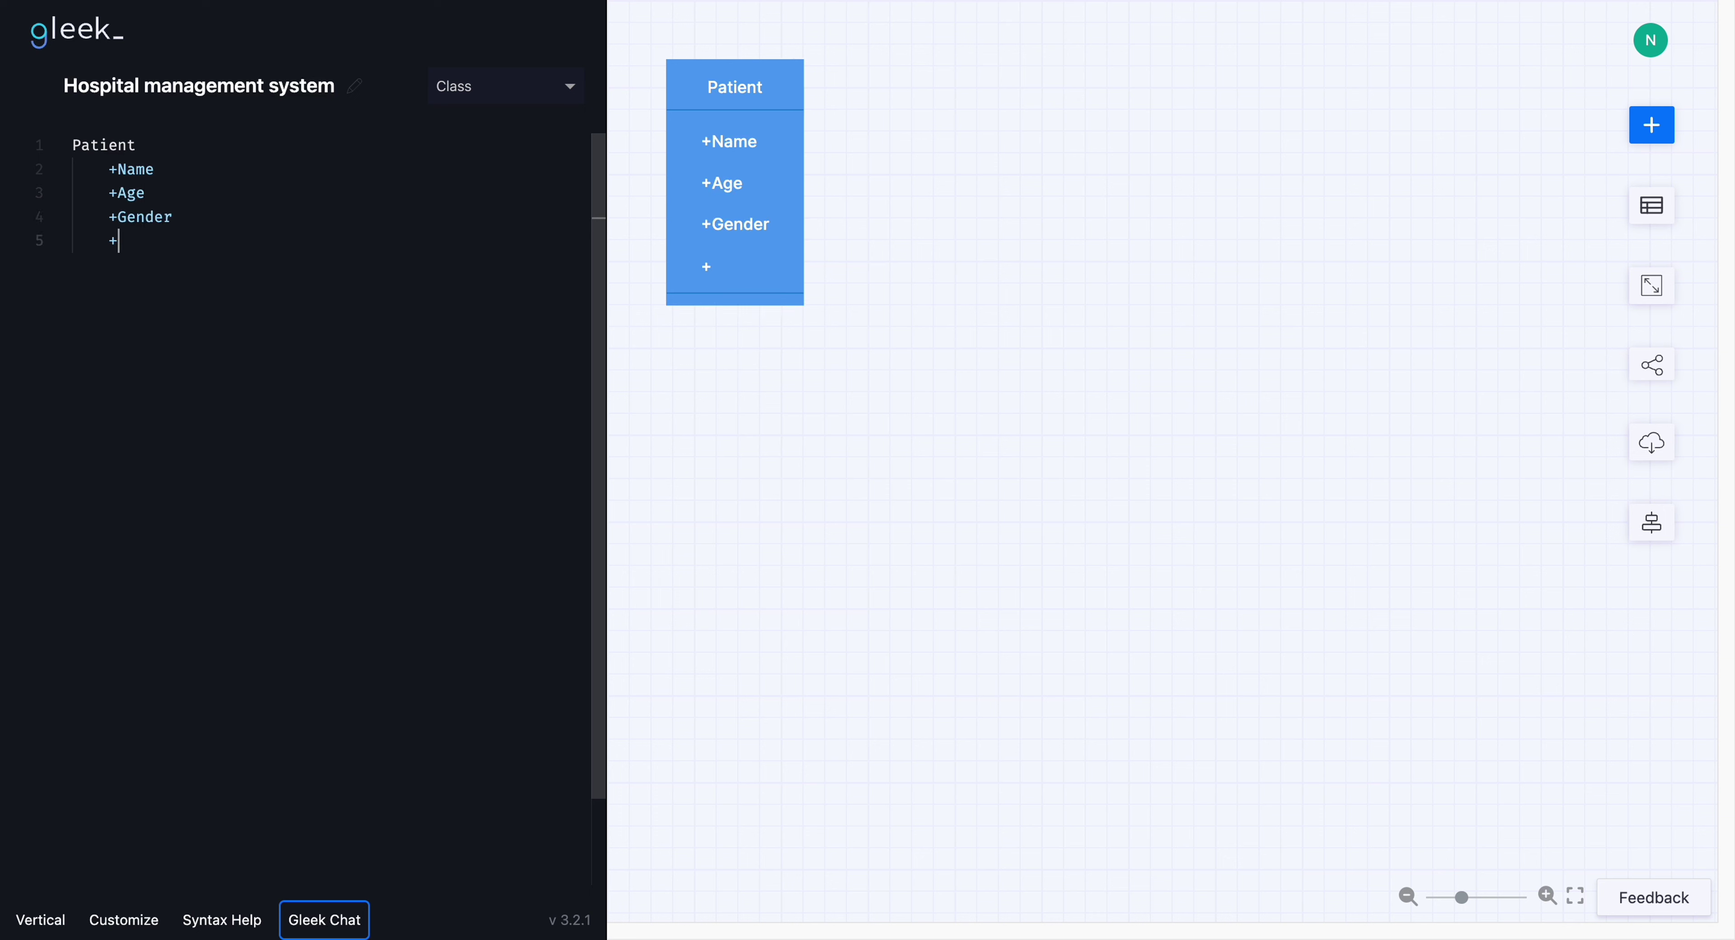
text(Address)
key(Return)
text(+)
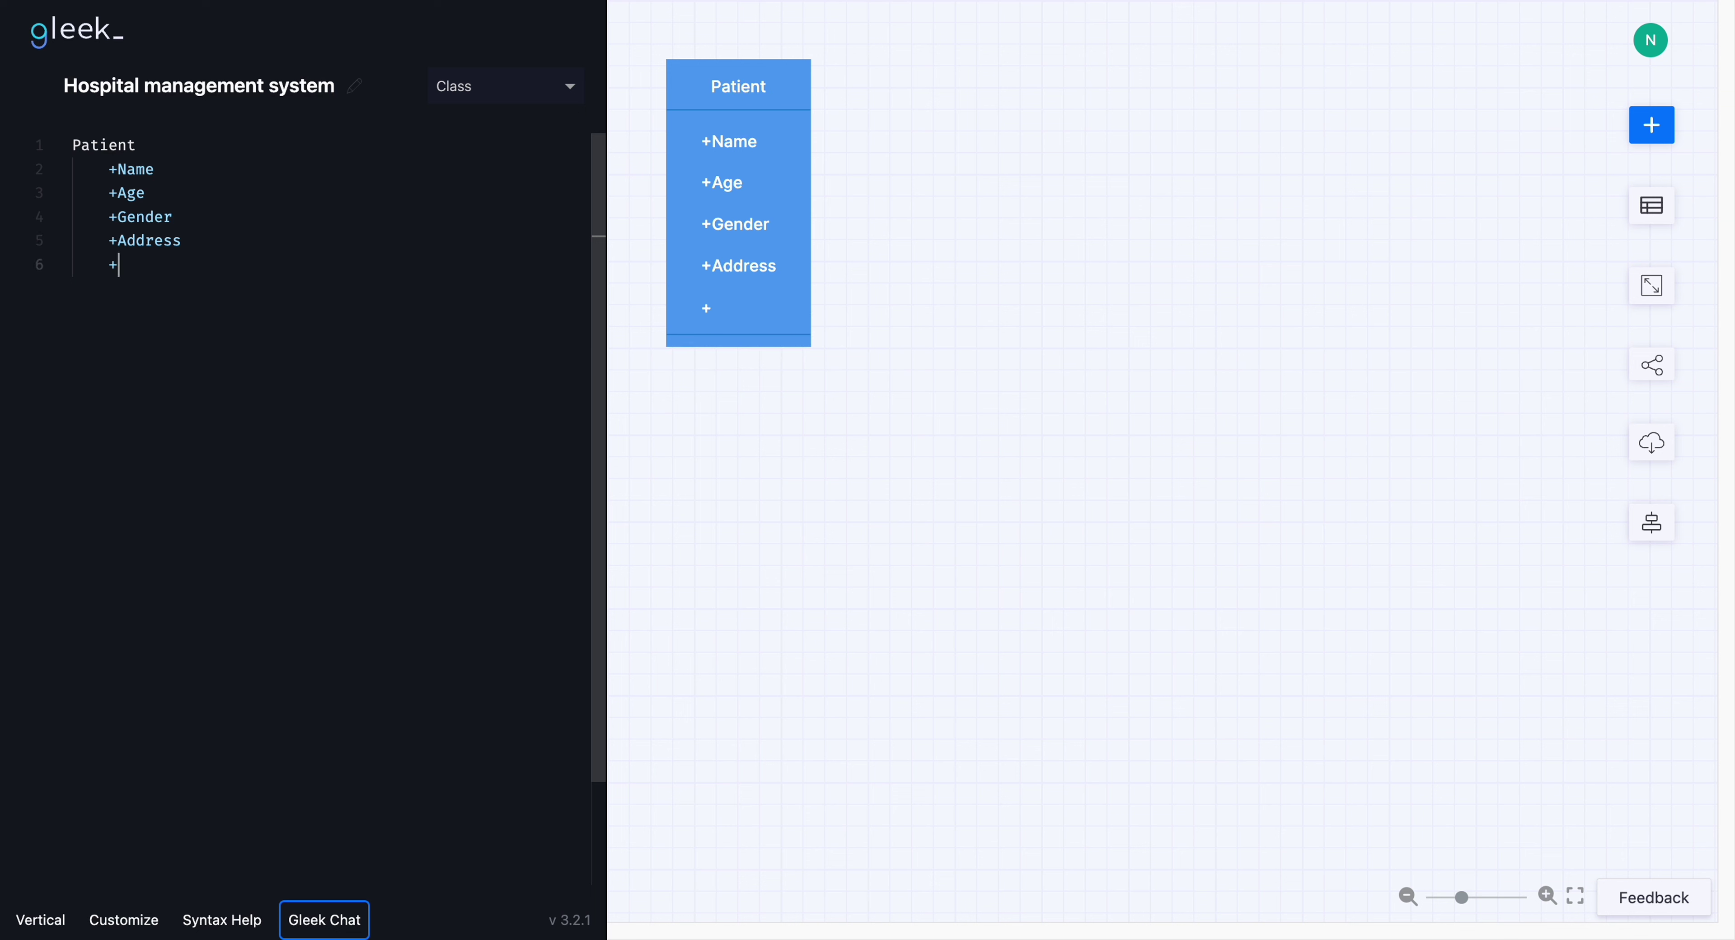
text(Phone)
key(Return)
text(+Emai)
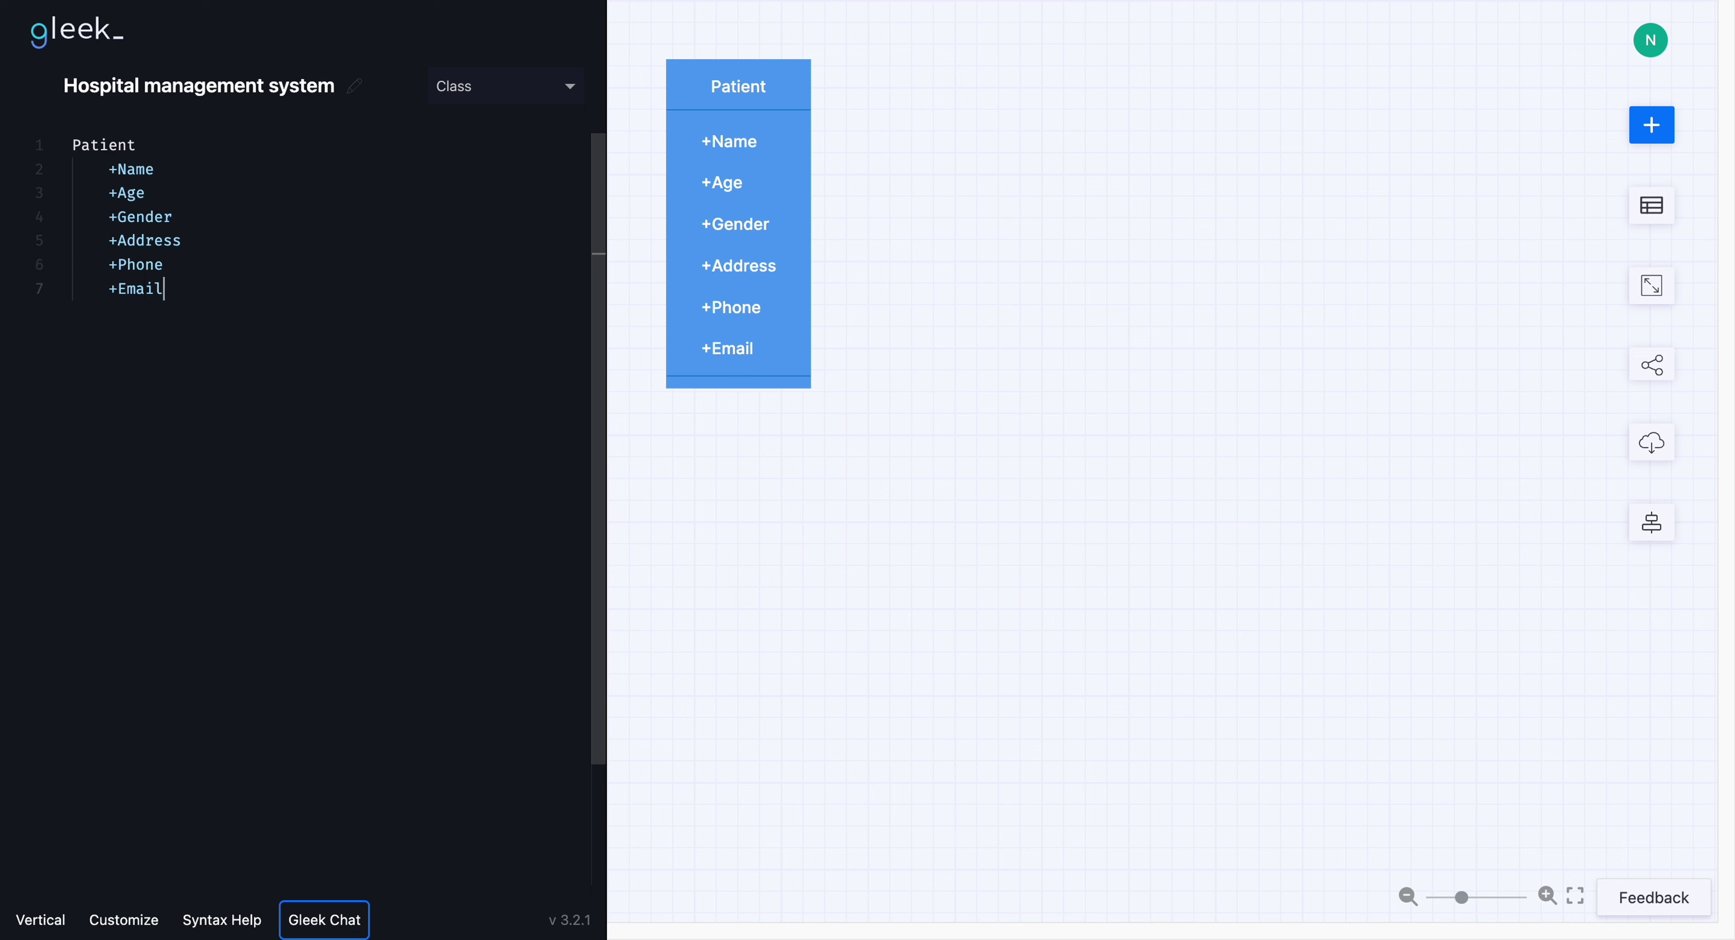
text(l)
Add the public methods +MedicalHistory() and +BookAppointment() to the Patient class
key(Return)
text(+MedicalHistory())
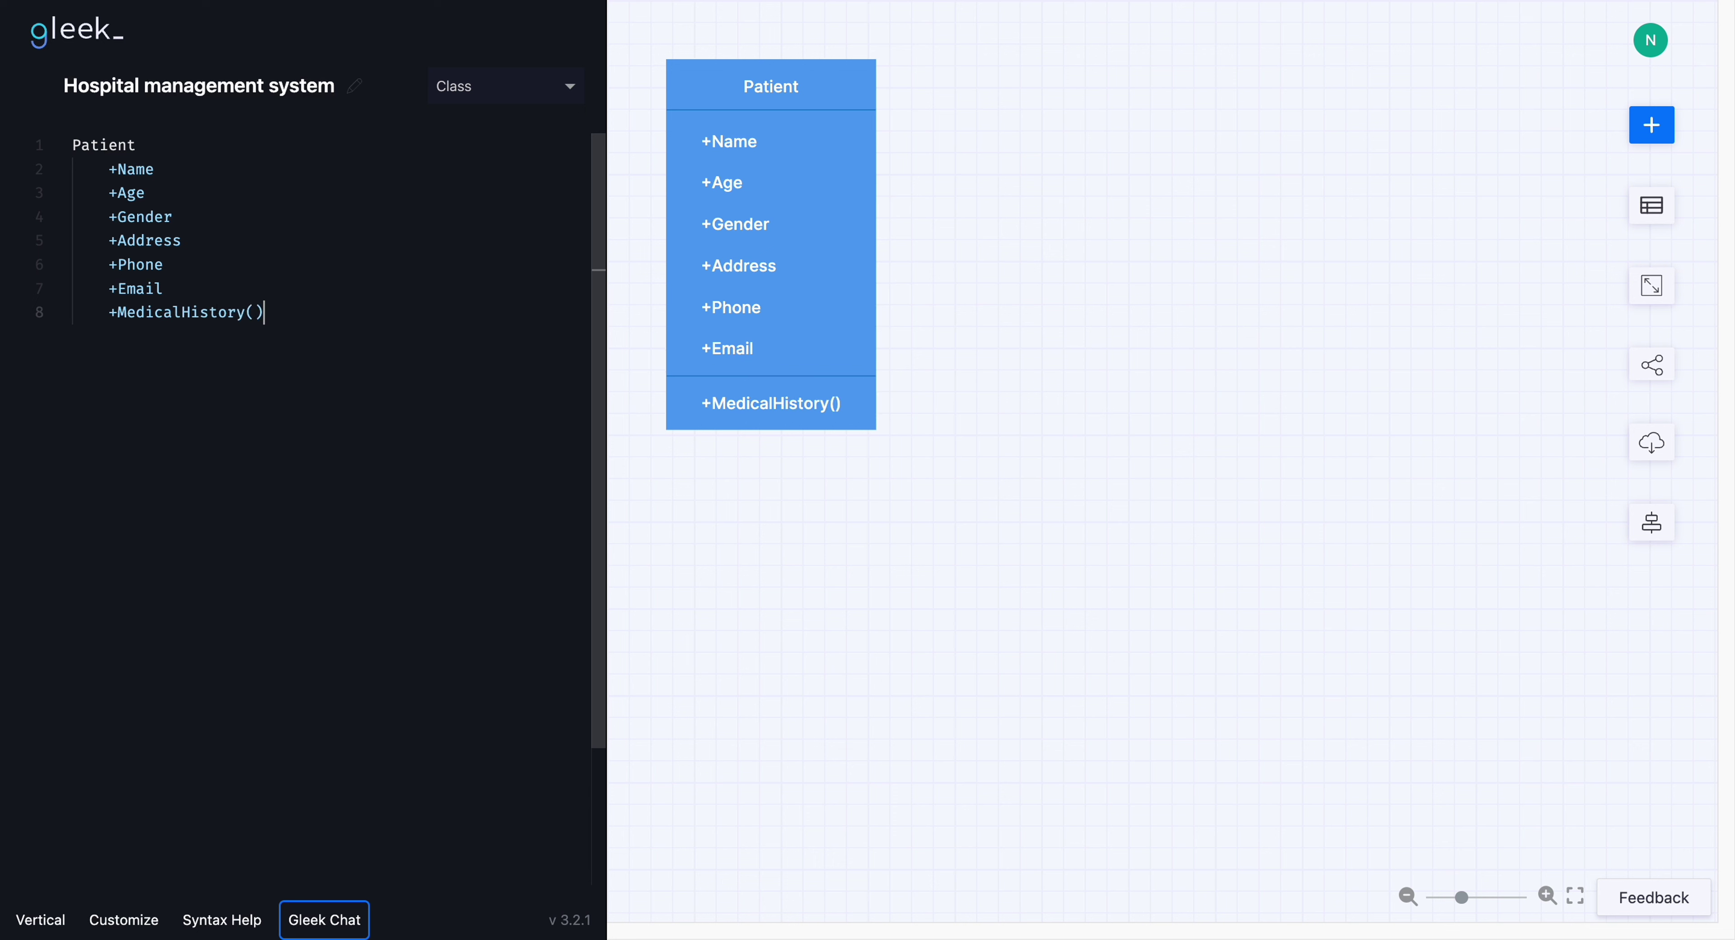
key(Return)
text(+)
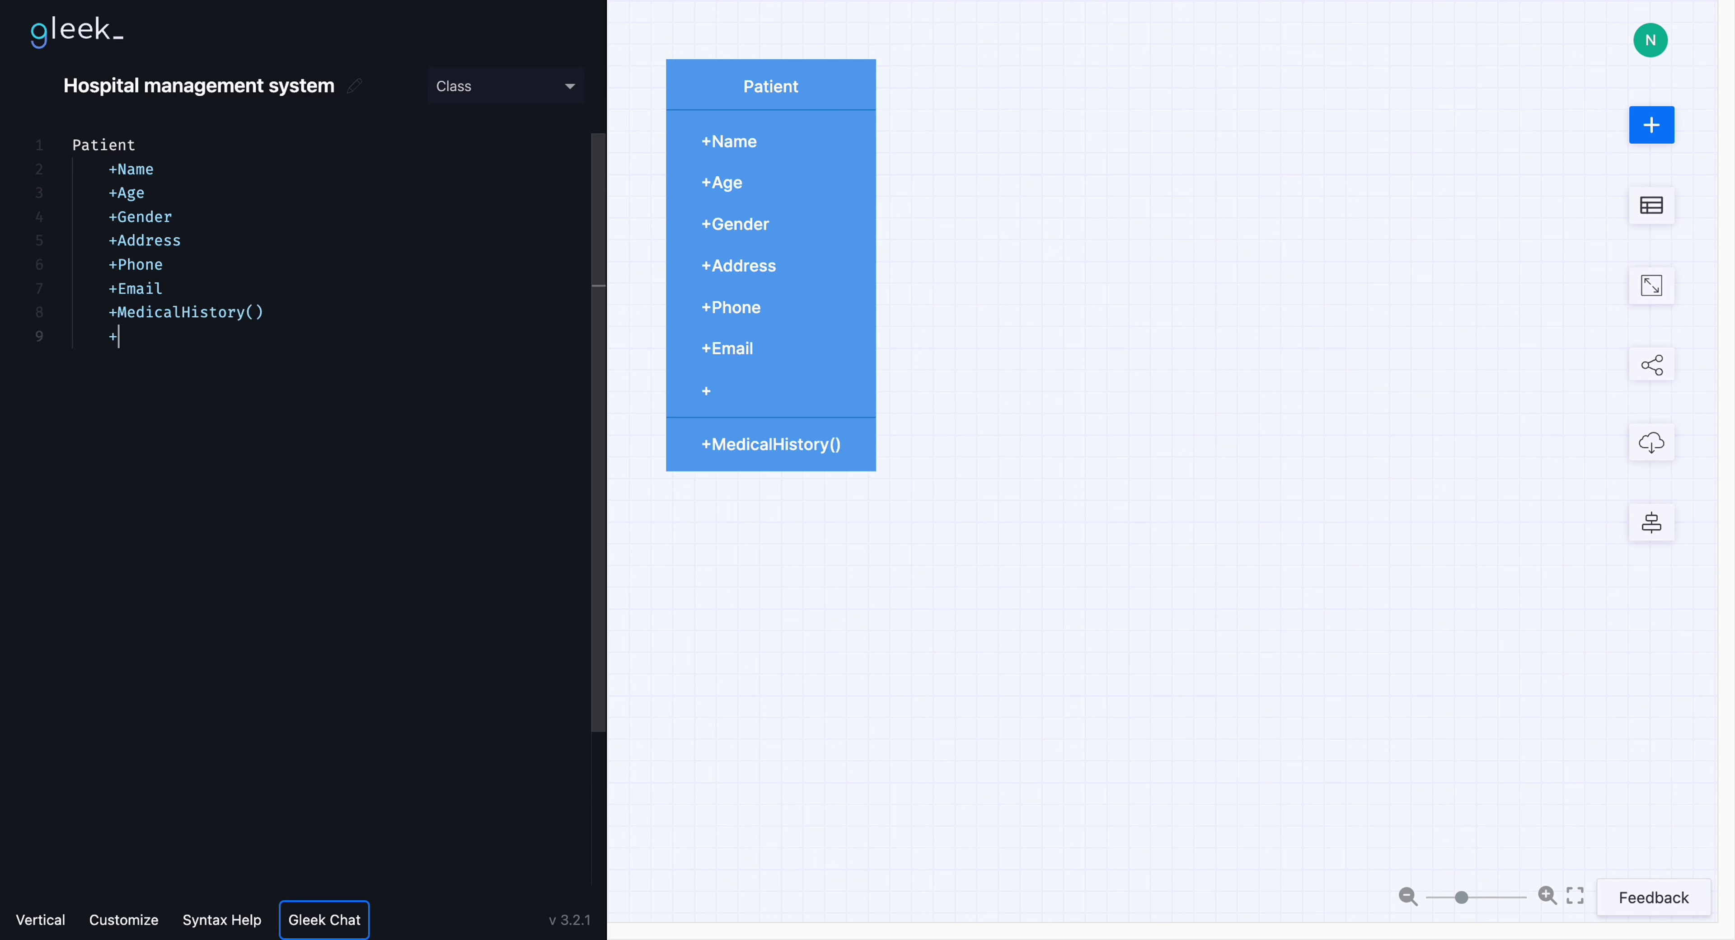
text(BookApp)
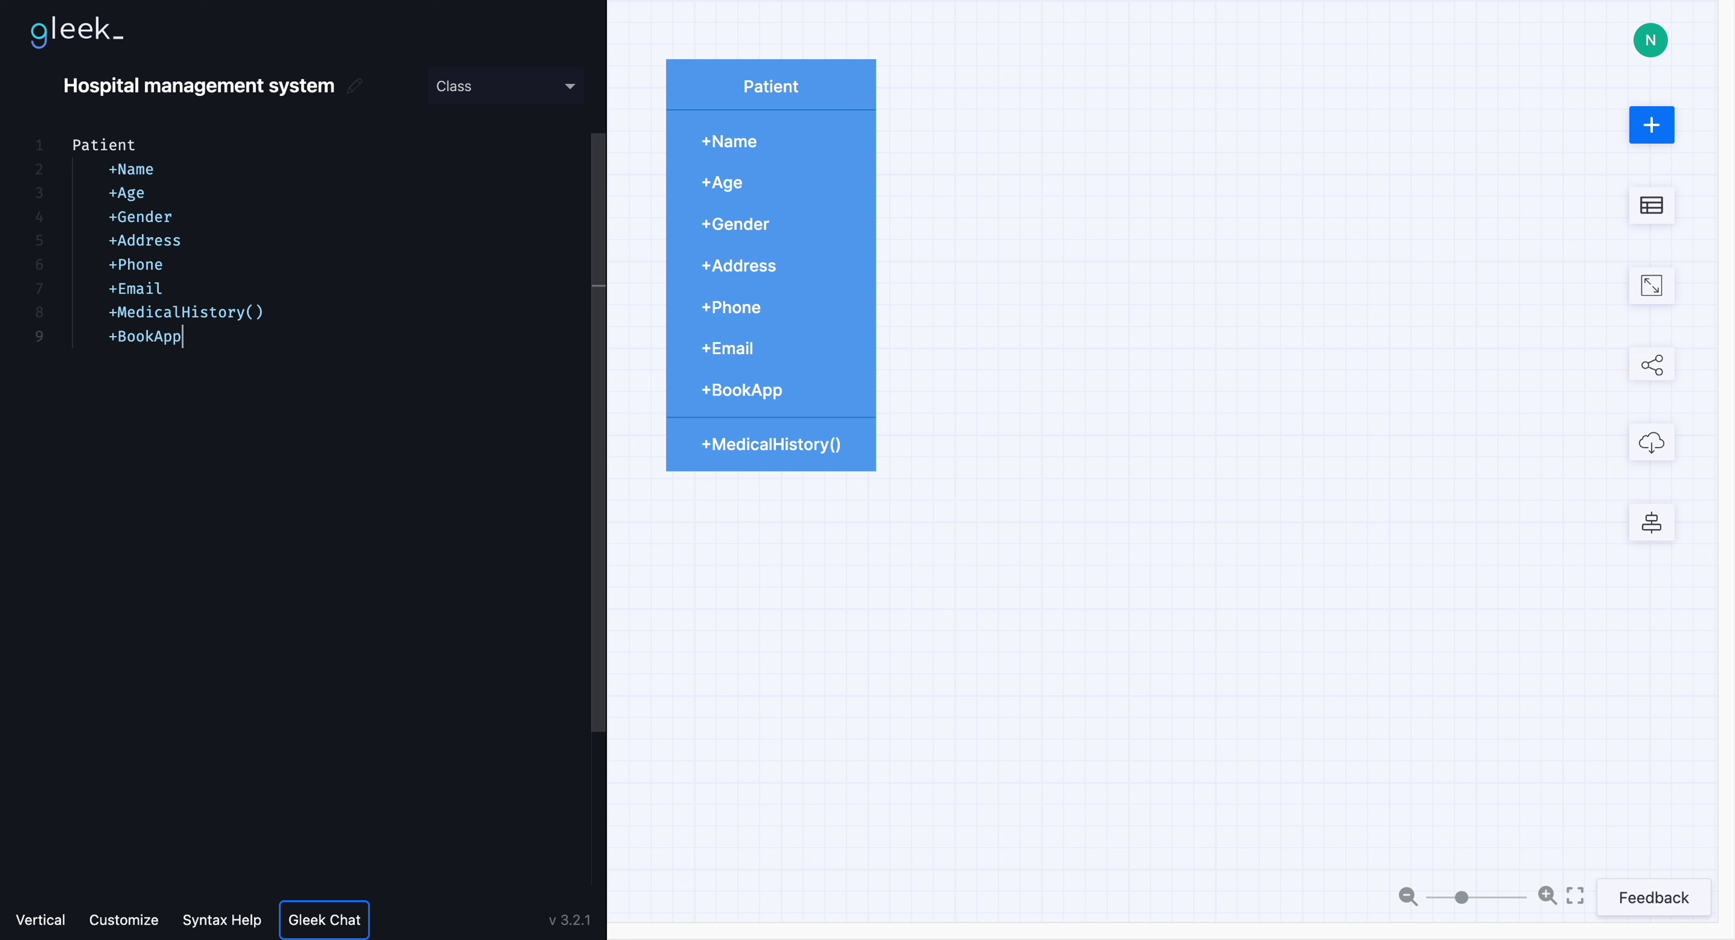
text(ointment())
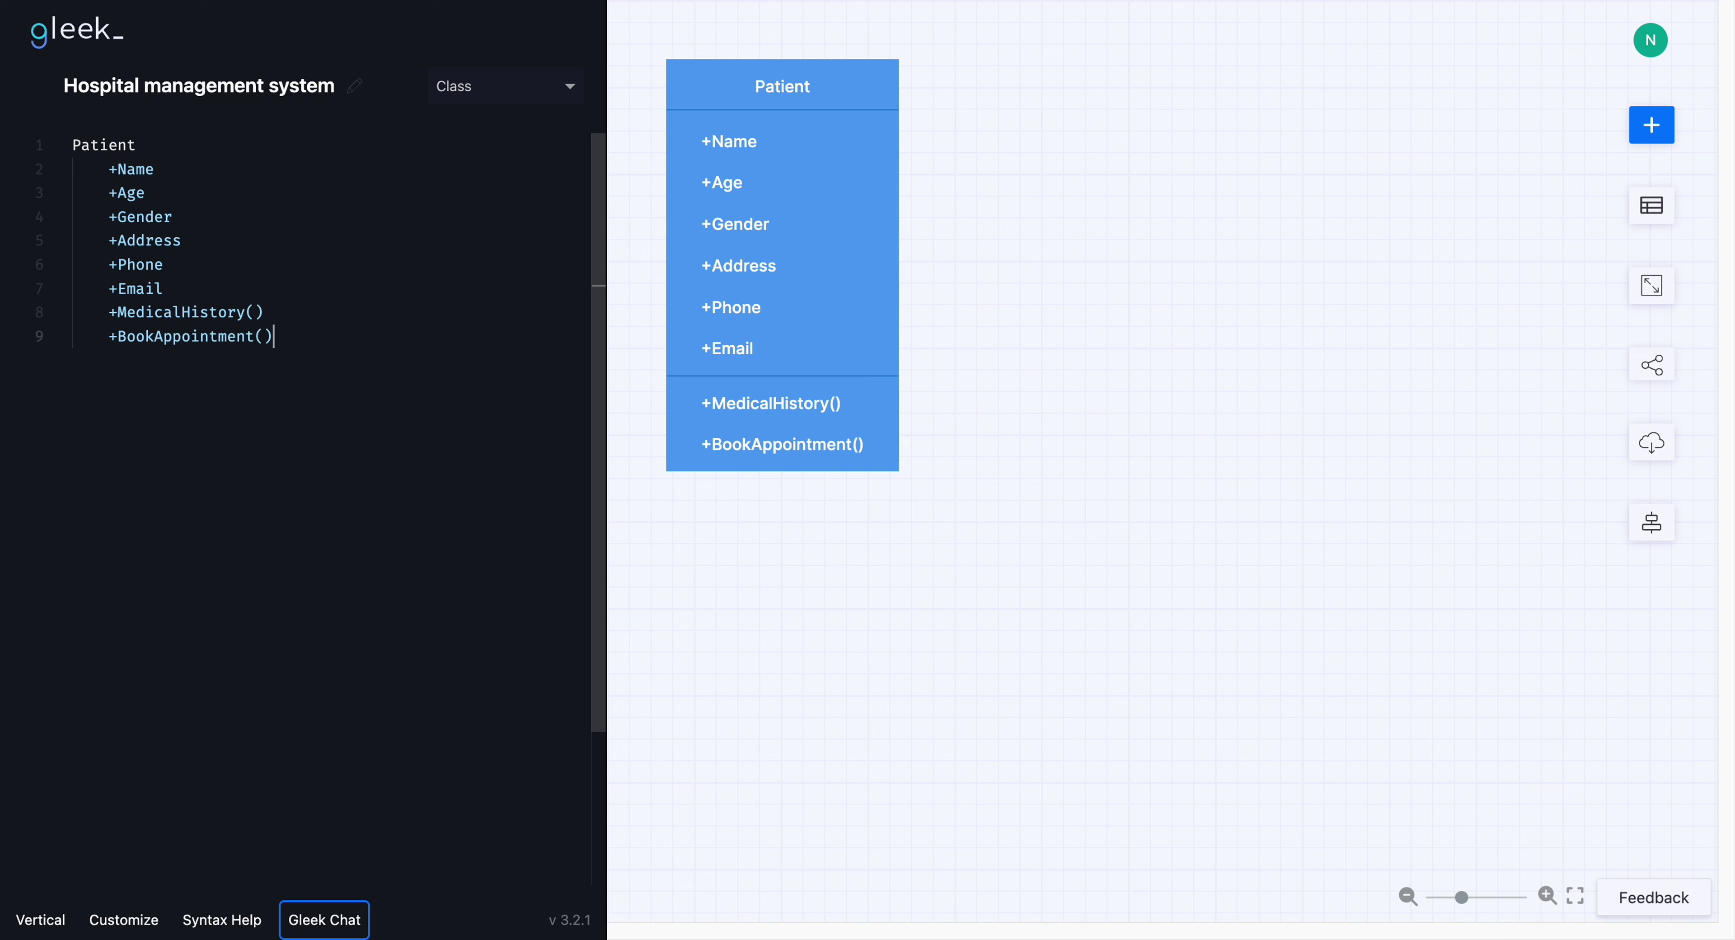
Define a Doctor class below Patient, separated by a blank line, with the public attribute +Name
key(Return)
key(Return)
text(Doctor)
key(Return)
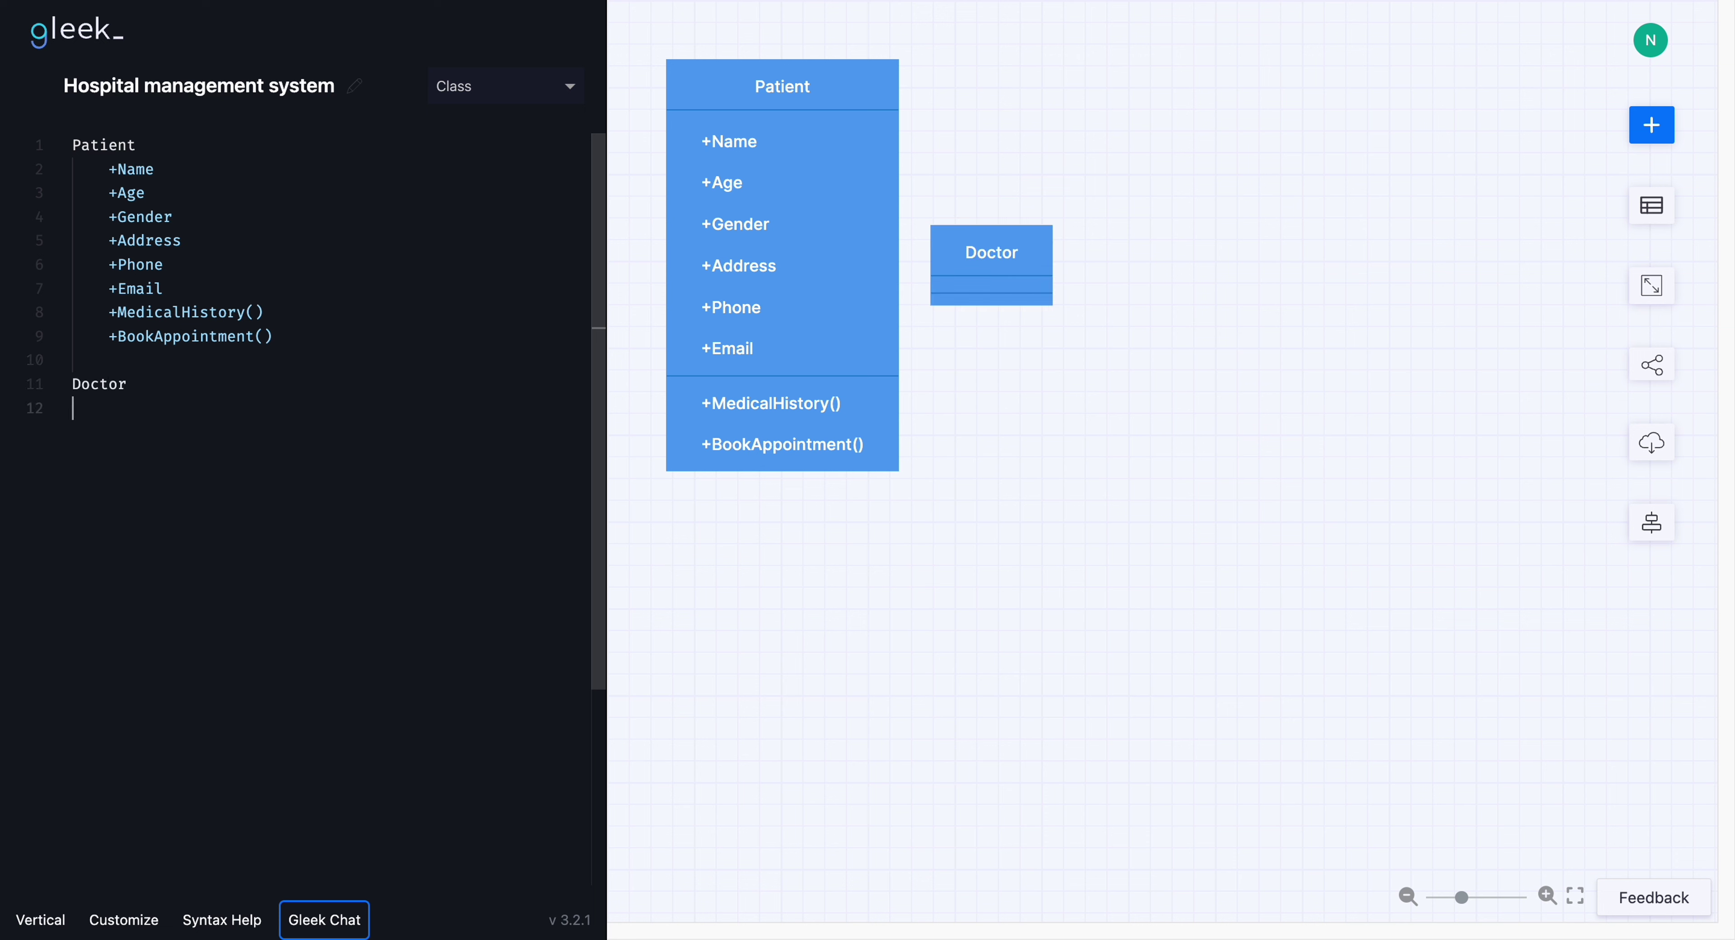
key(Tab)
text(+Name)
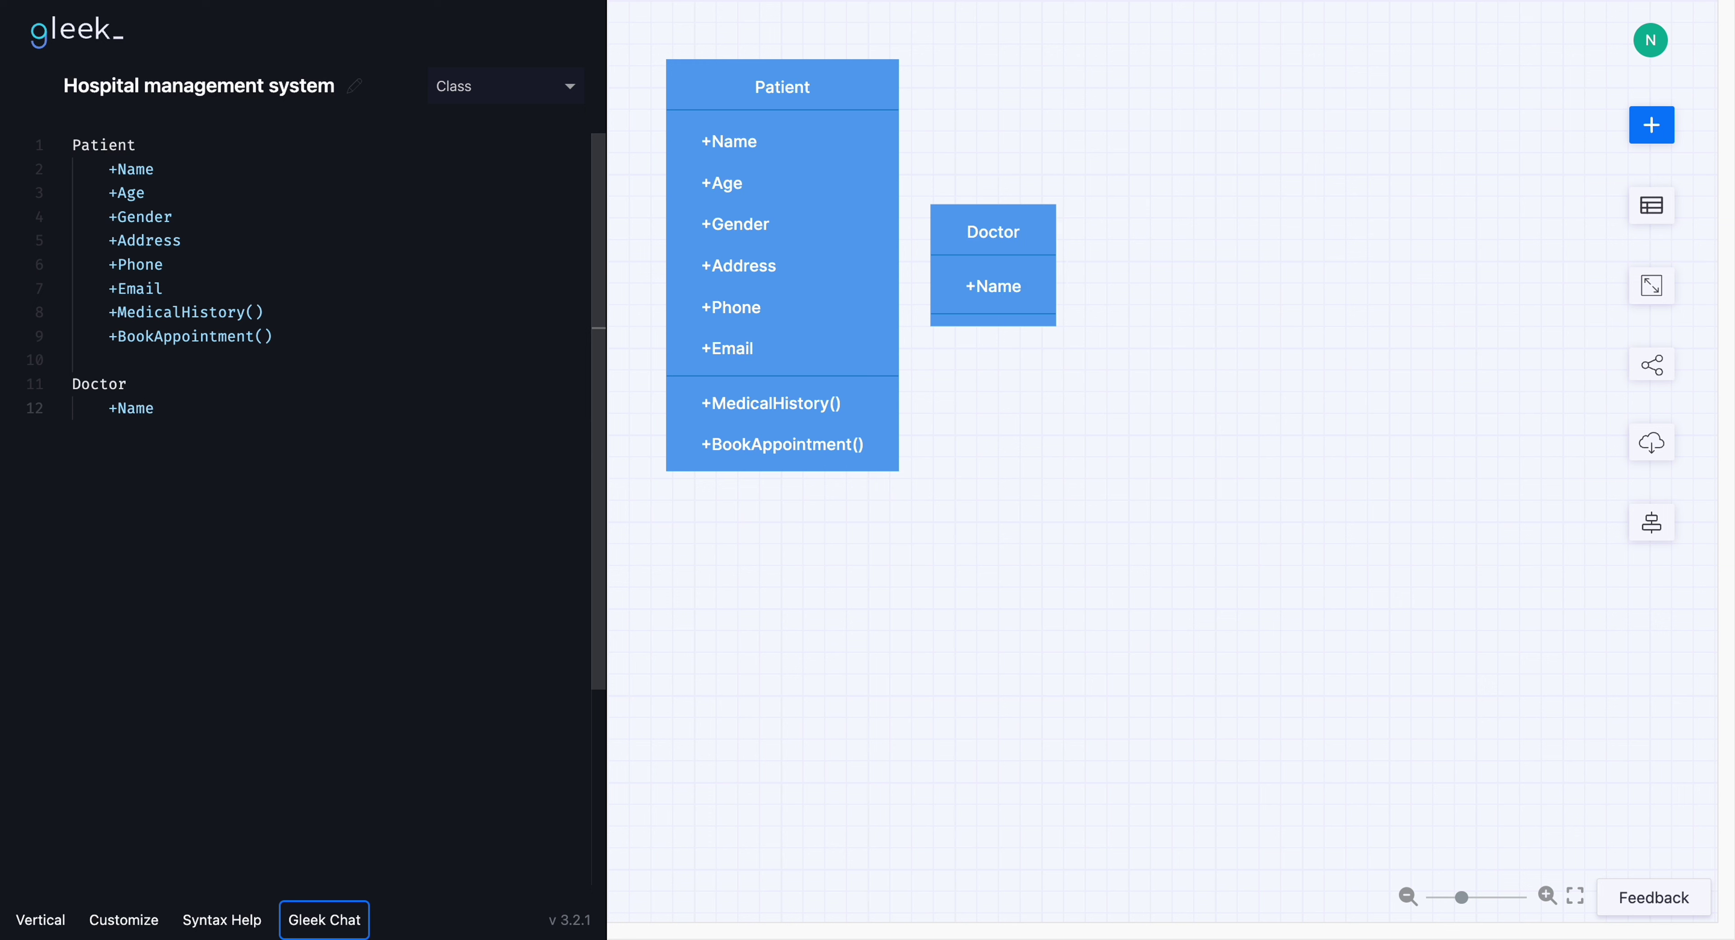
Add the public attributes +Specialization and +ContactInfo to the Doctor class
text(+Spec)
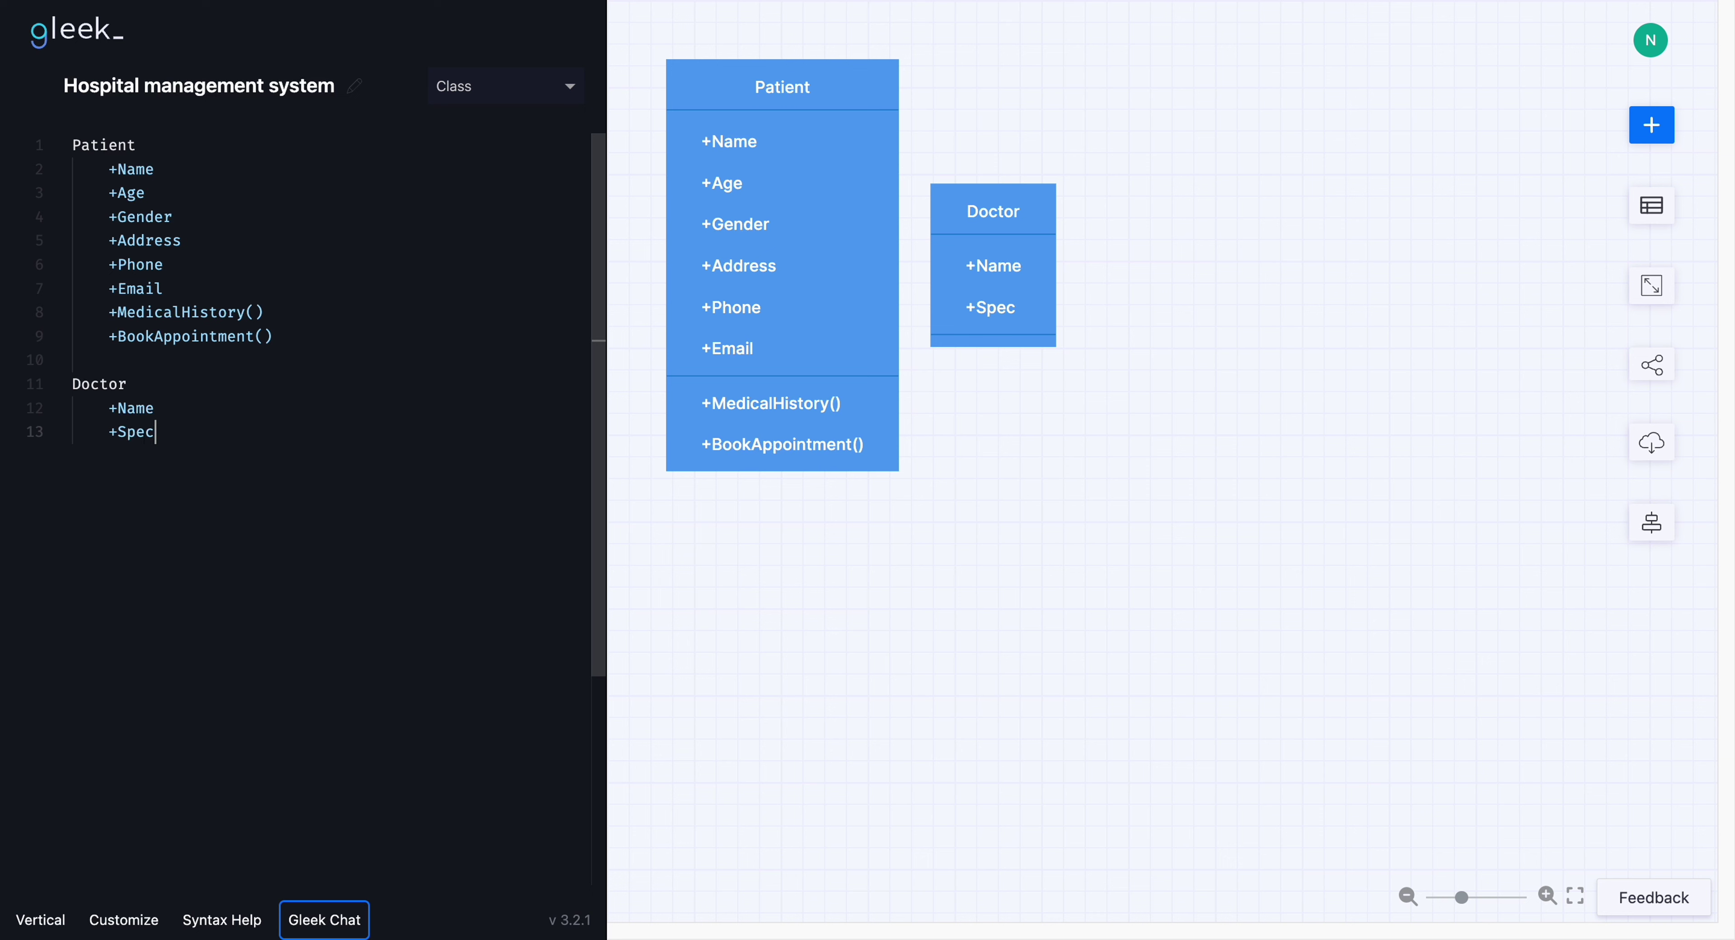
text(ialization)
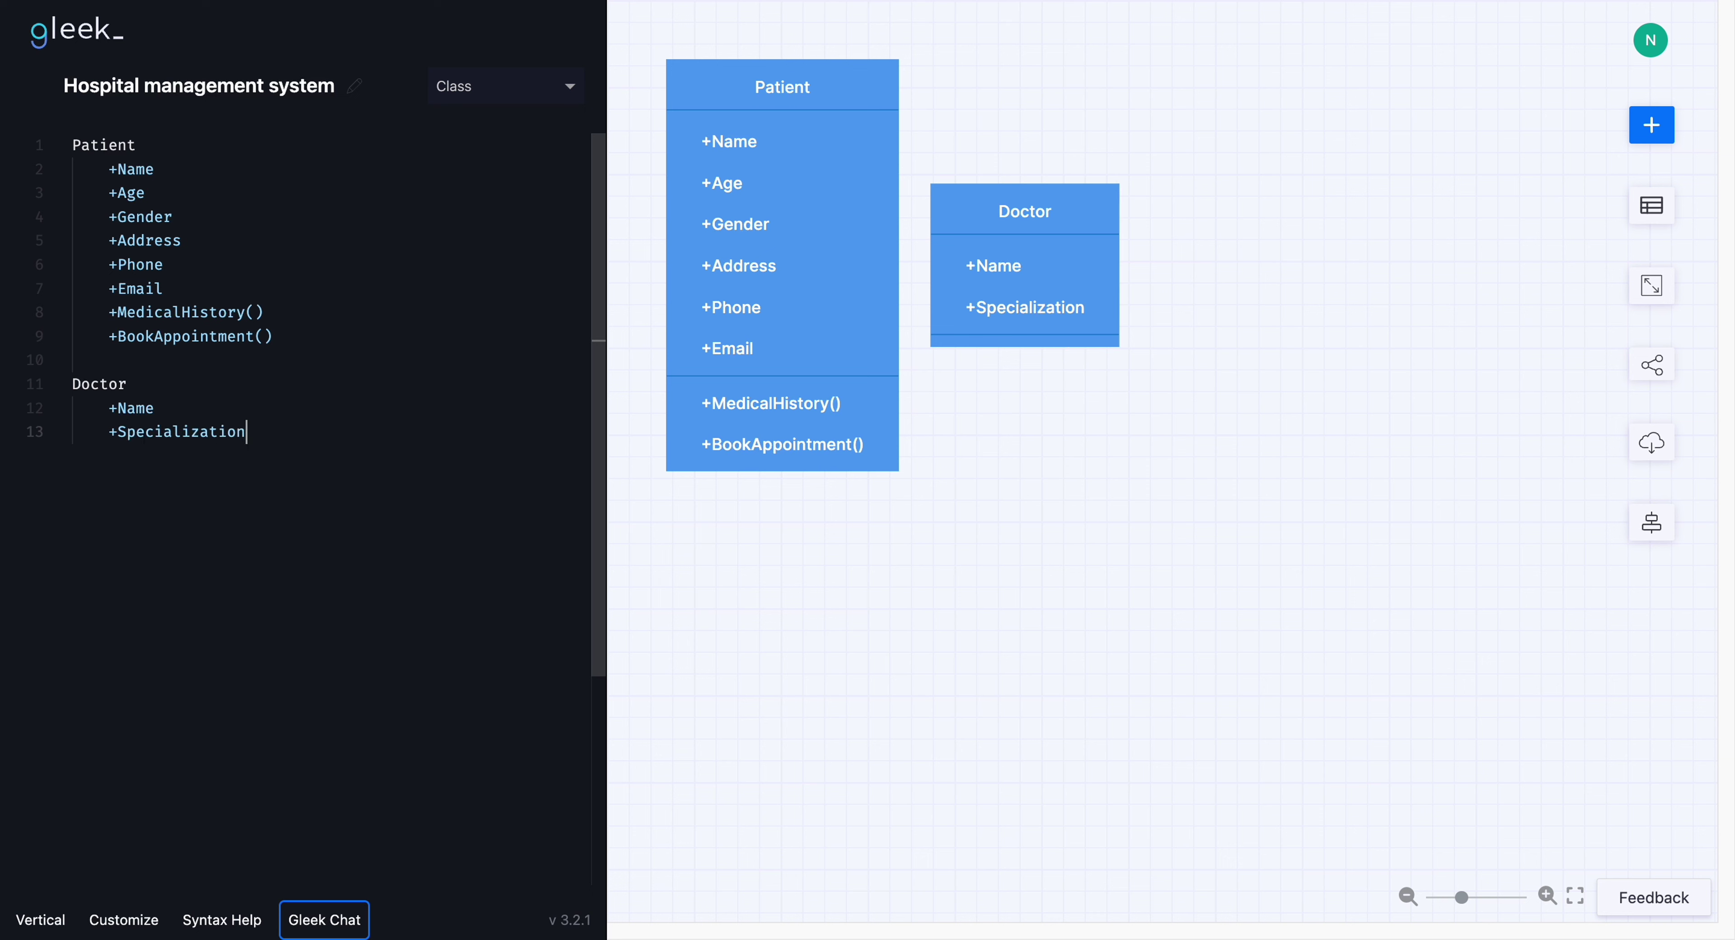
key(Return)
text(+Contact)
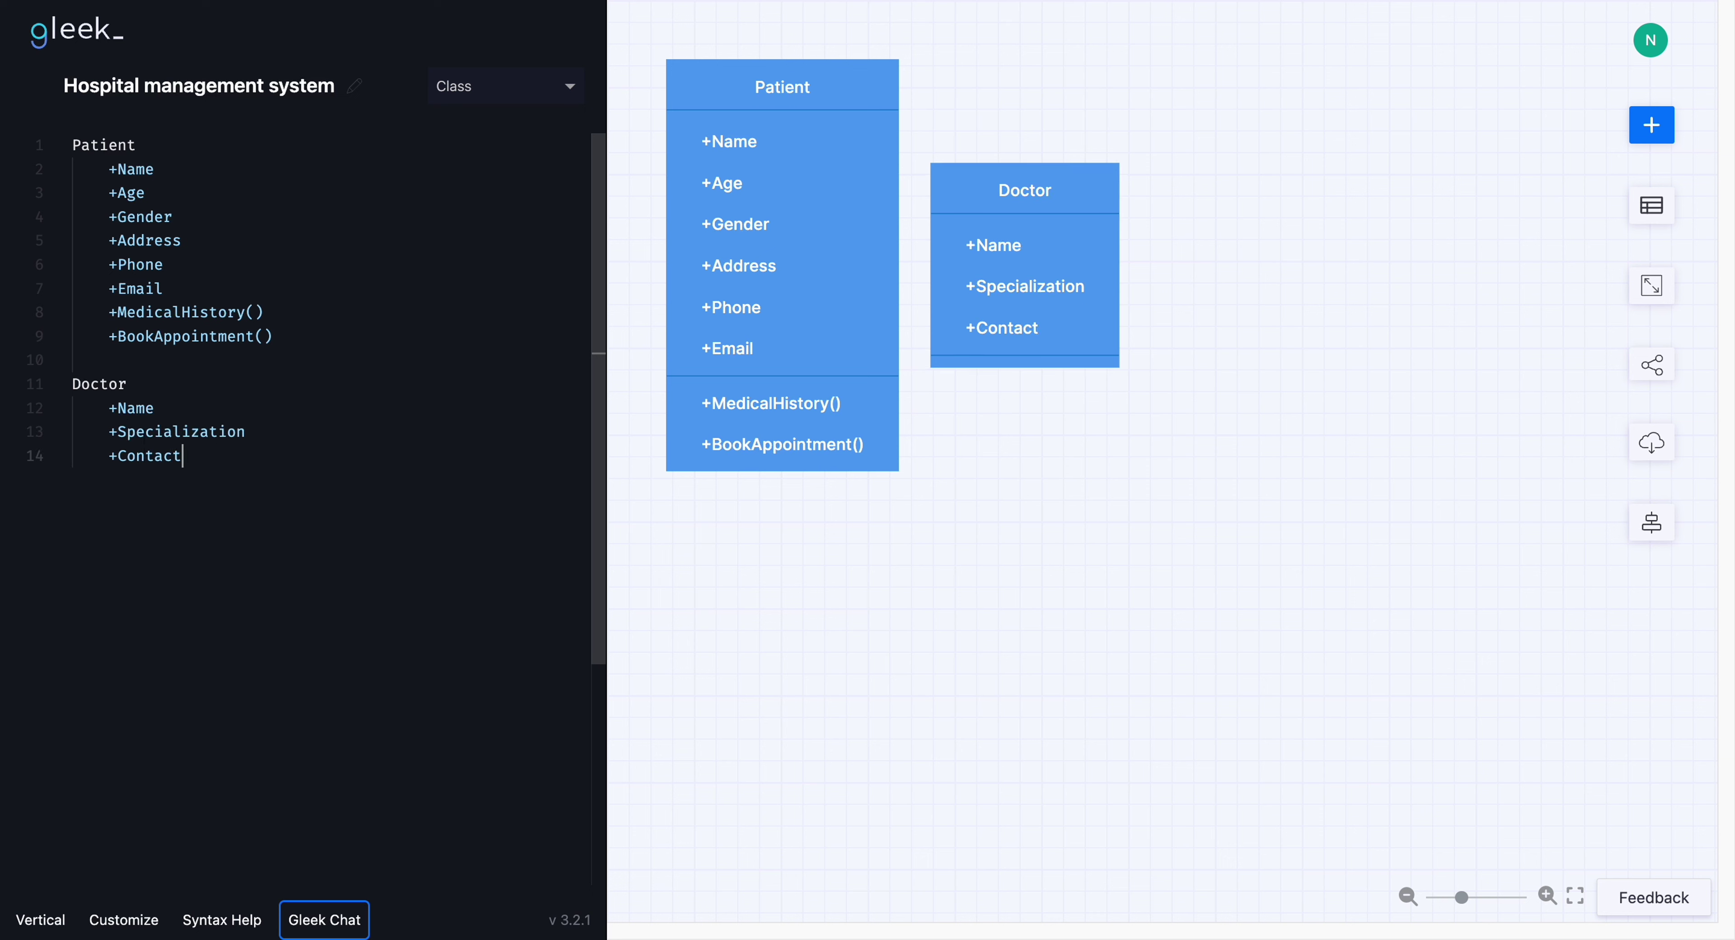
text(Info)
Add the public methods +ScheduleAppointment() and +CheckPatientHistory() to the Doctor class
key(Return)
text(+)
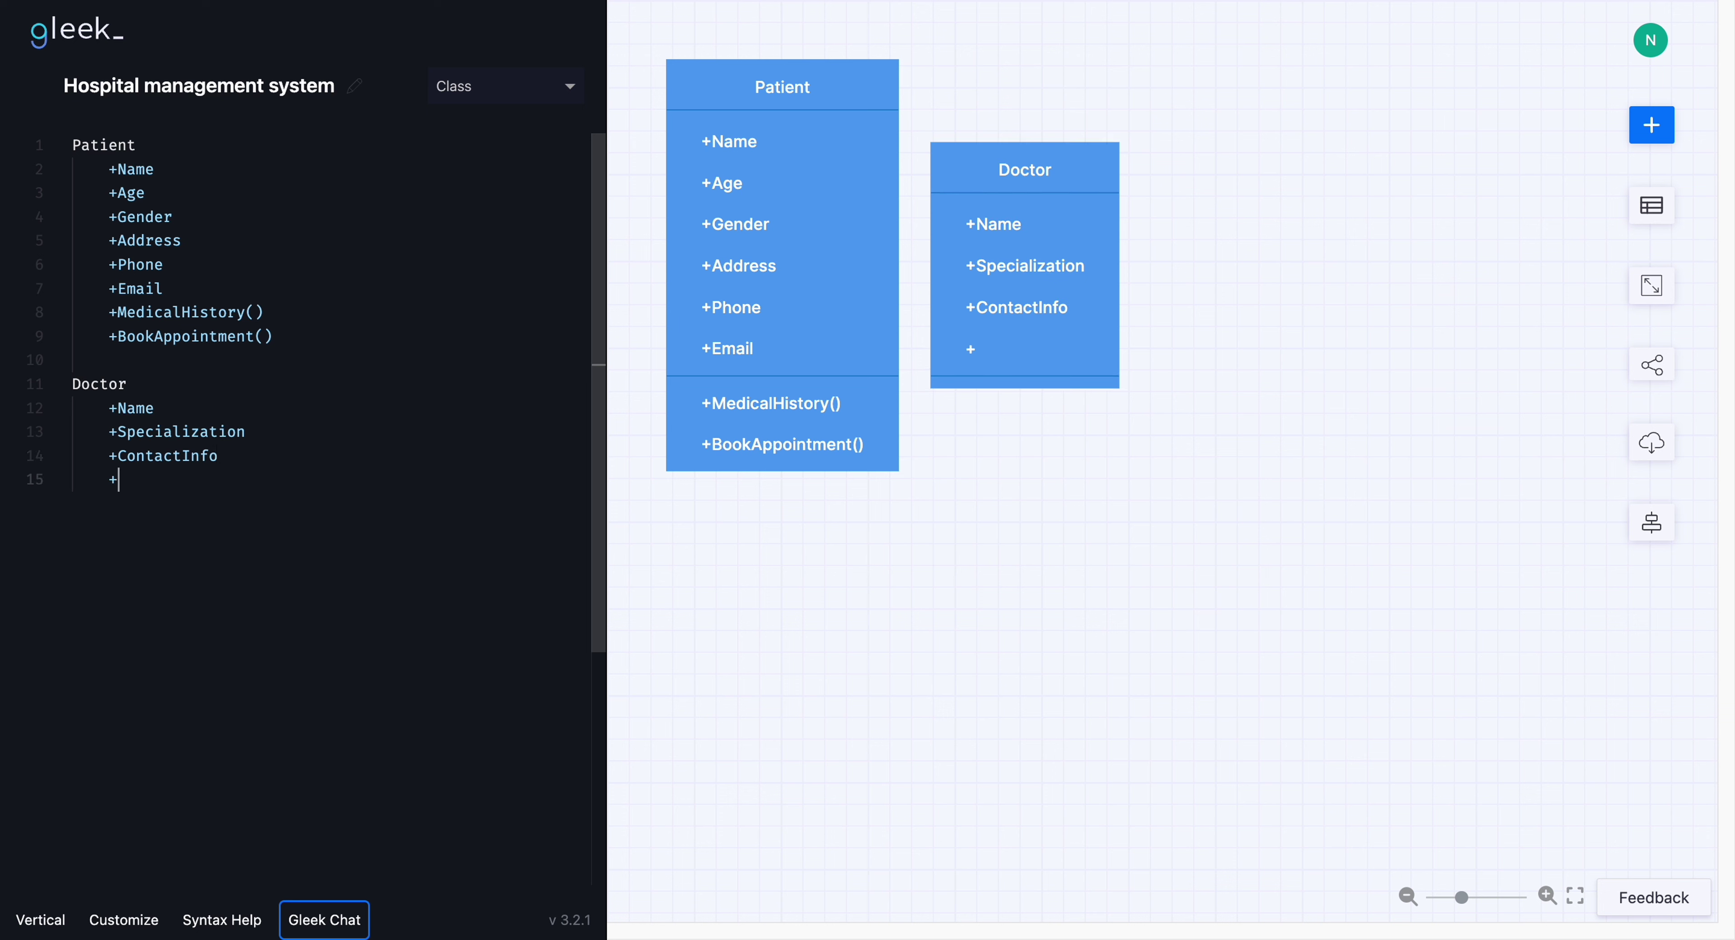
text(ScheduleAppointment)
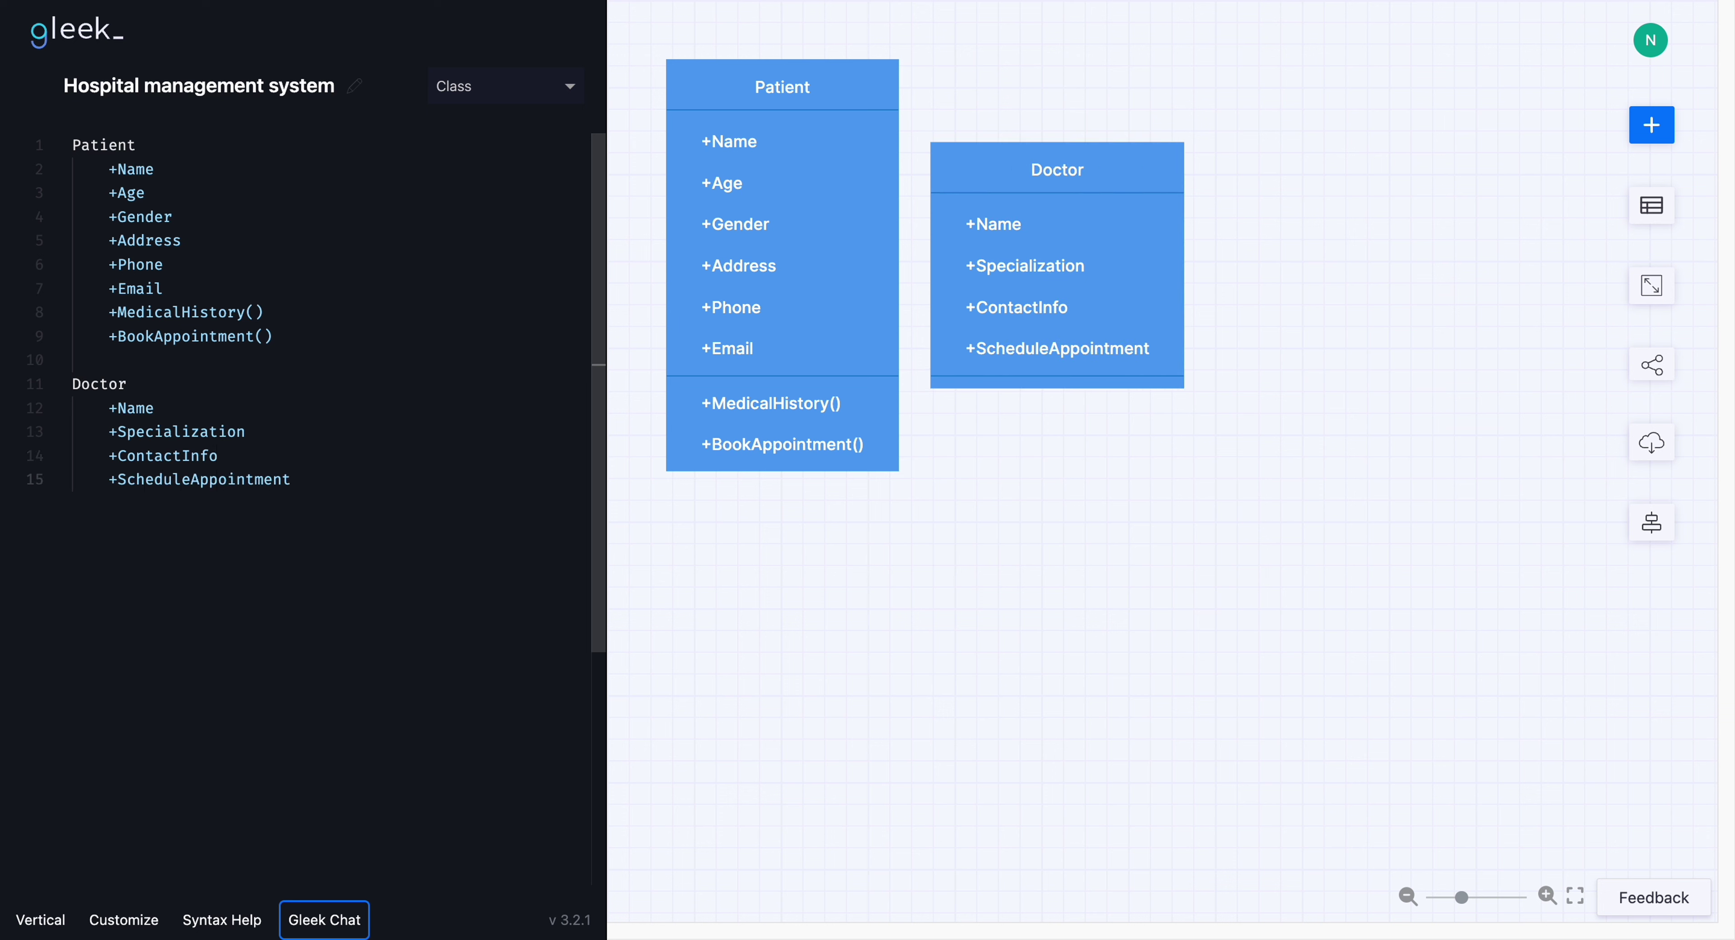
text(())
key(Return)
text(+Che)
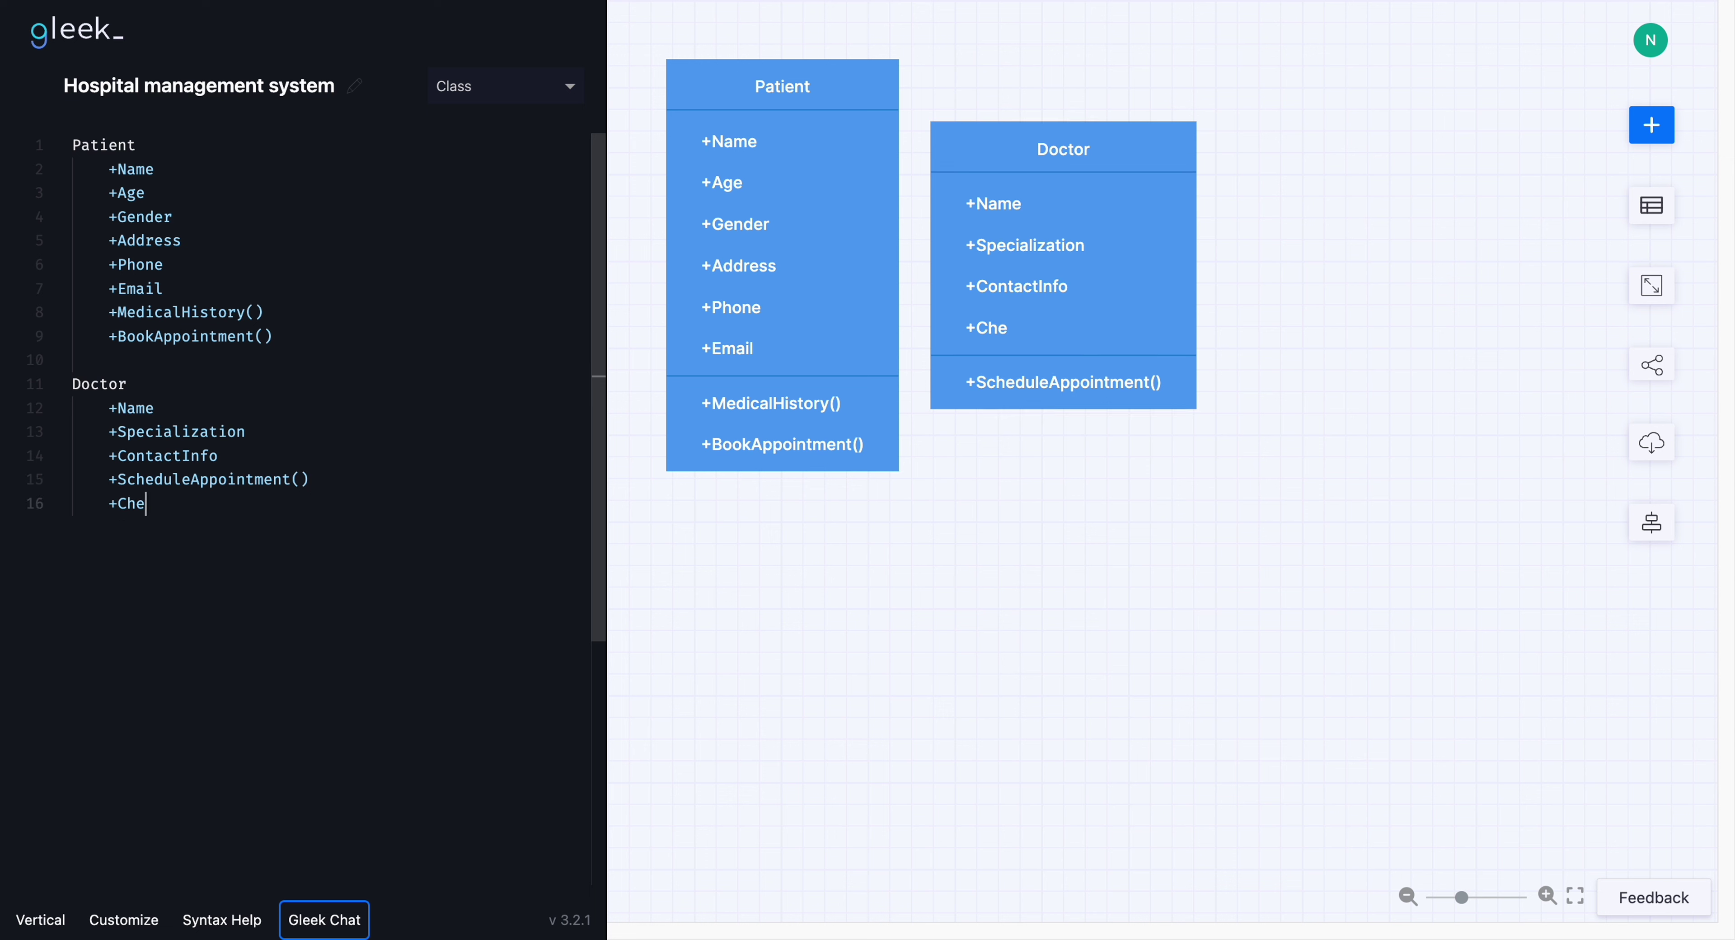
text(ckPatientHistory())
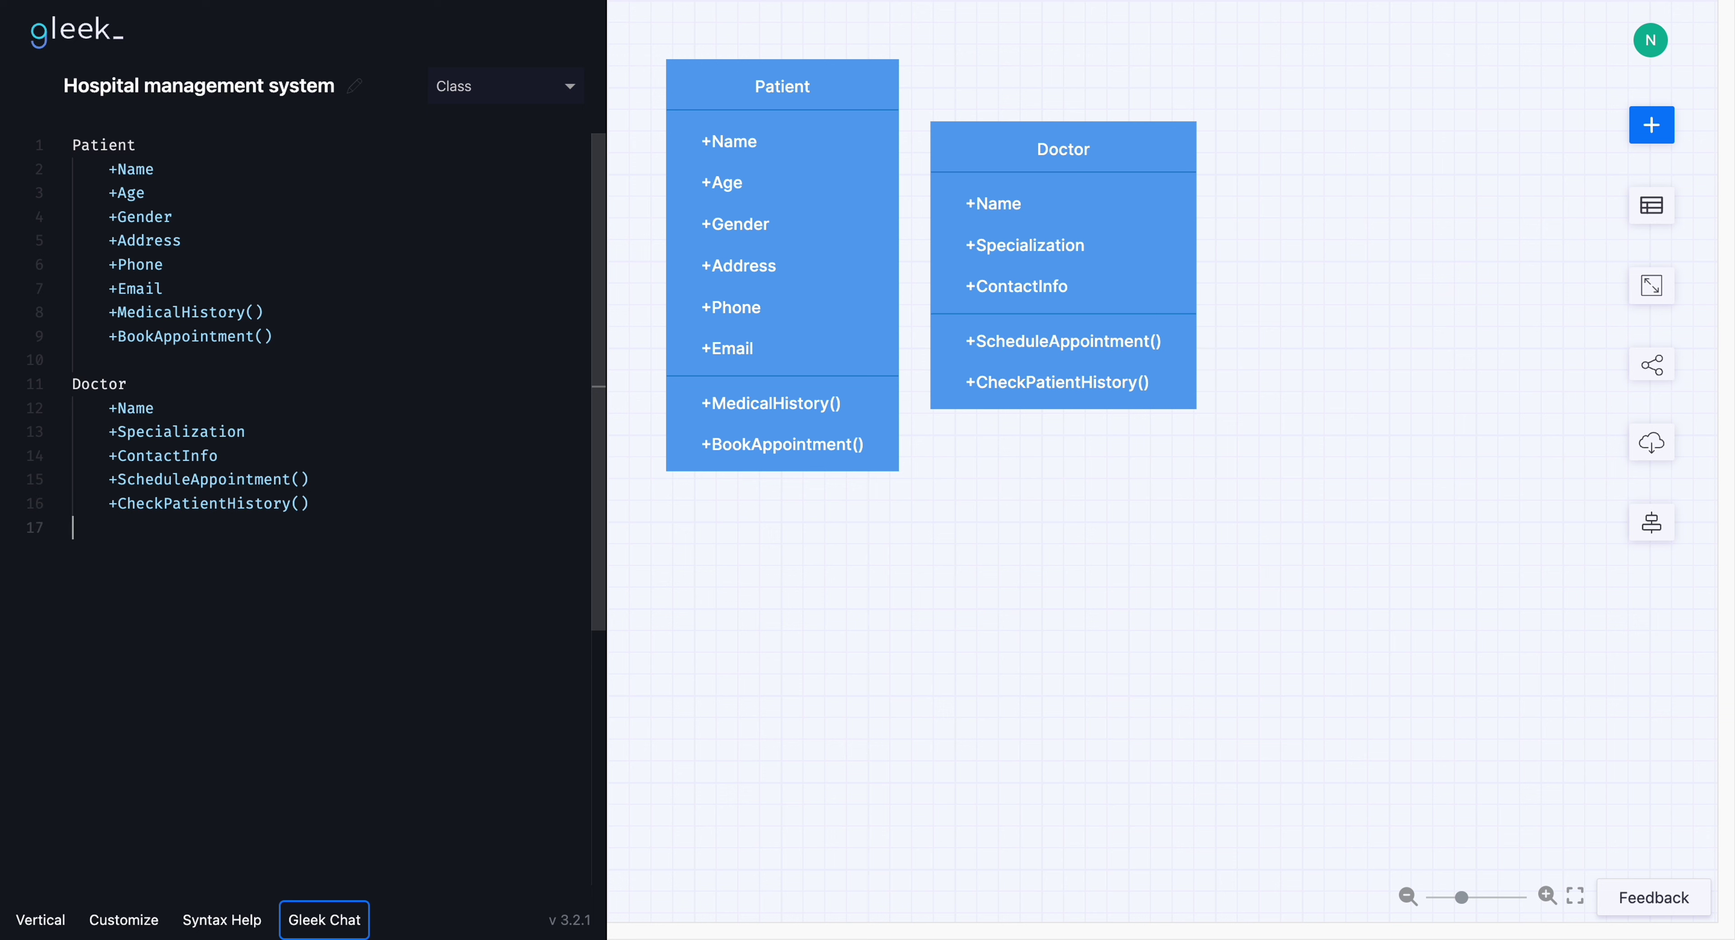
Define an Appointment class below Doctor, separated by a blank line, with the public attributes +Date and +Time
key(Return)
text(Appointment)
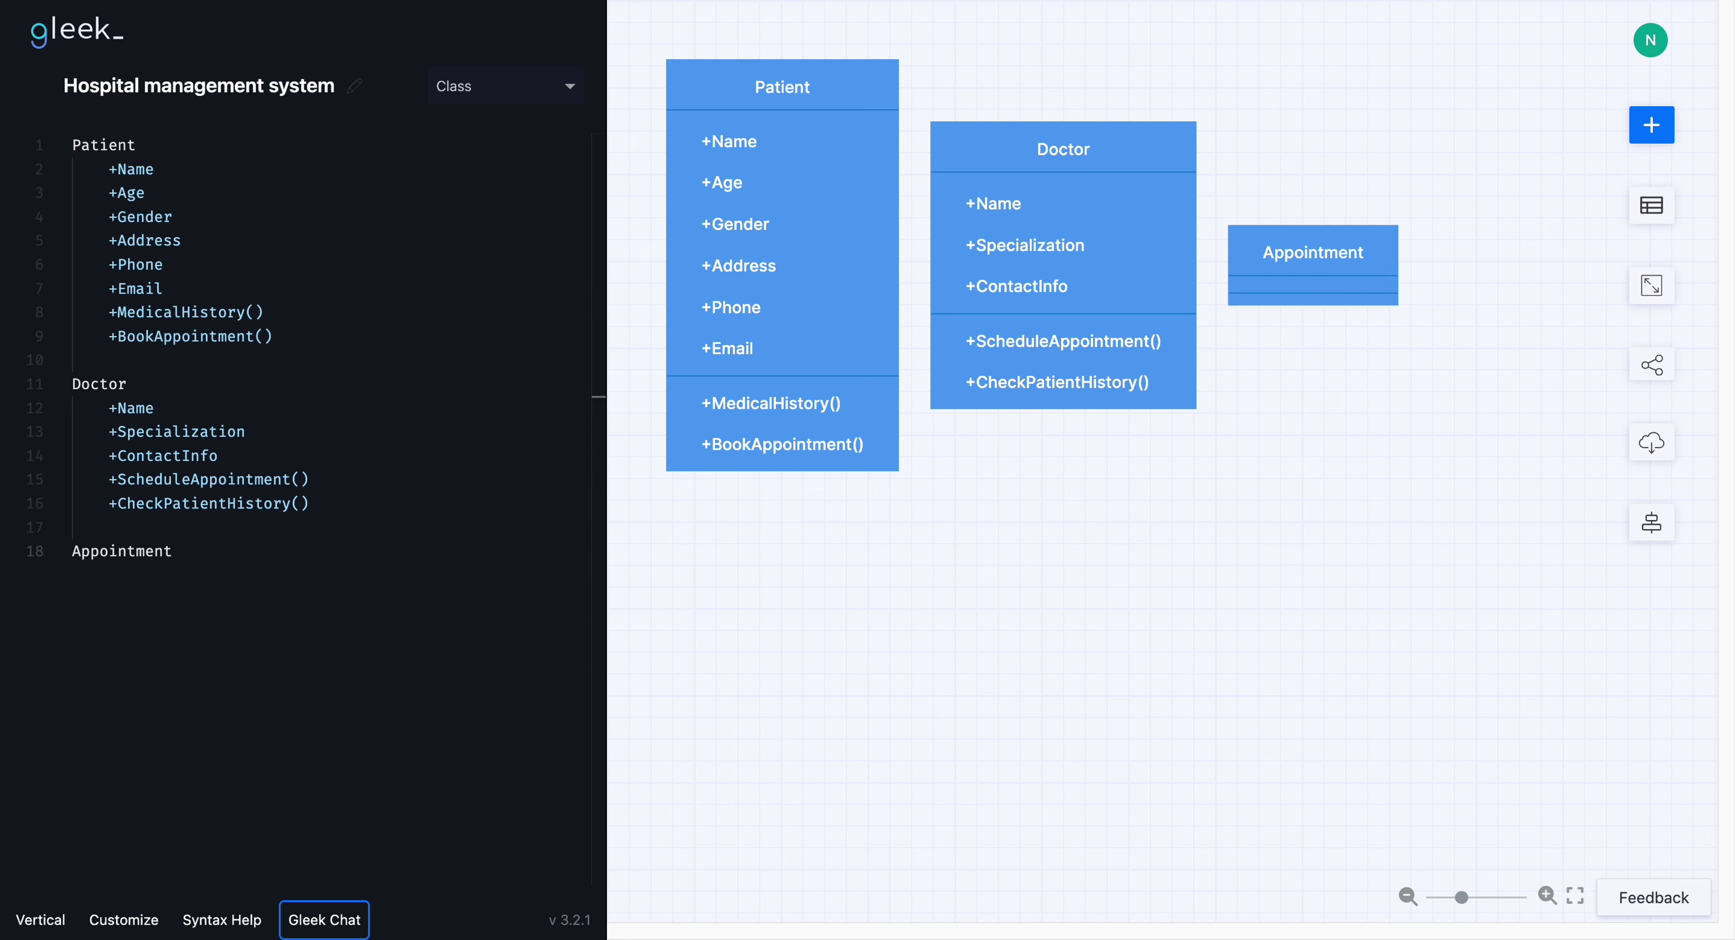
key(Return)
key(Tab)
text(+D)
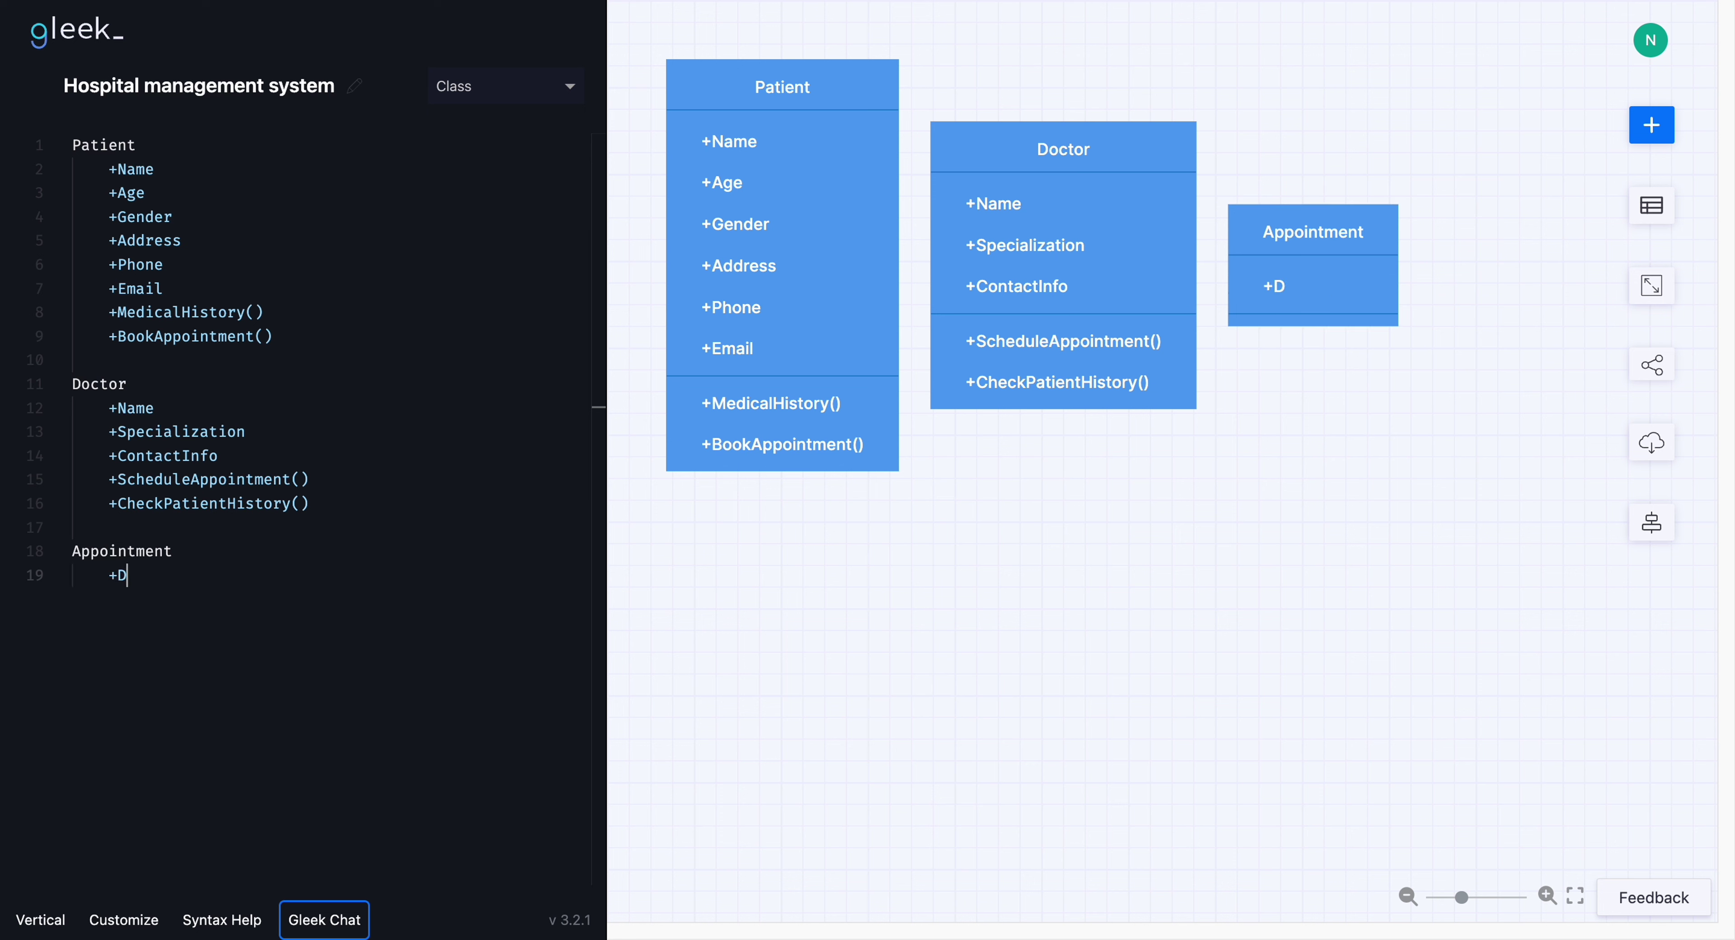
text(ate     +Time)
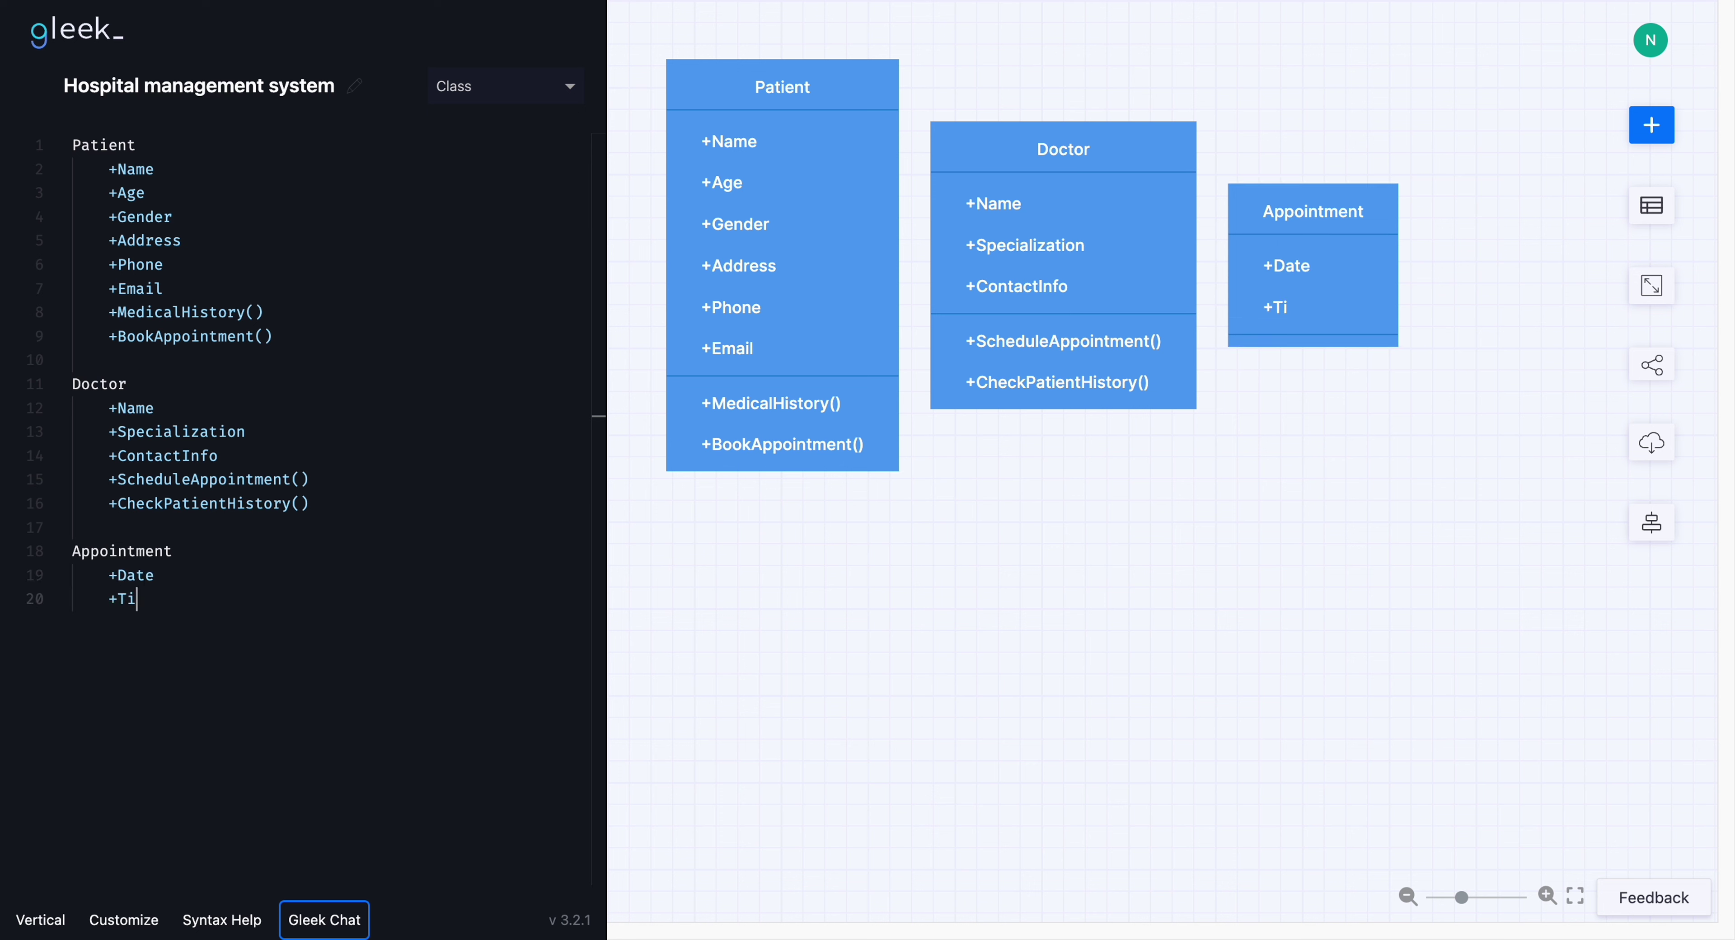
Add the public attributes +PatientName and +DoctorName to the Appointment class
key(Return)
text(+PatientName)
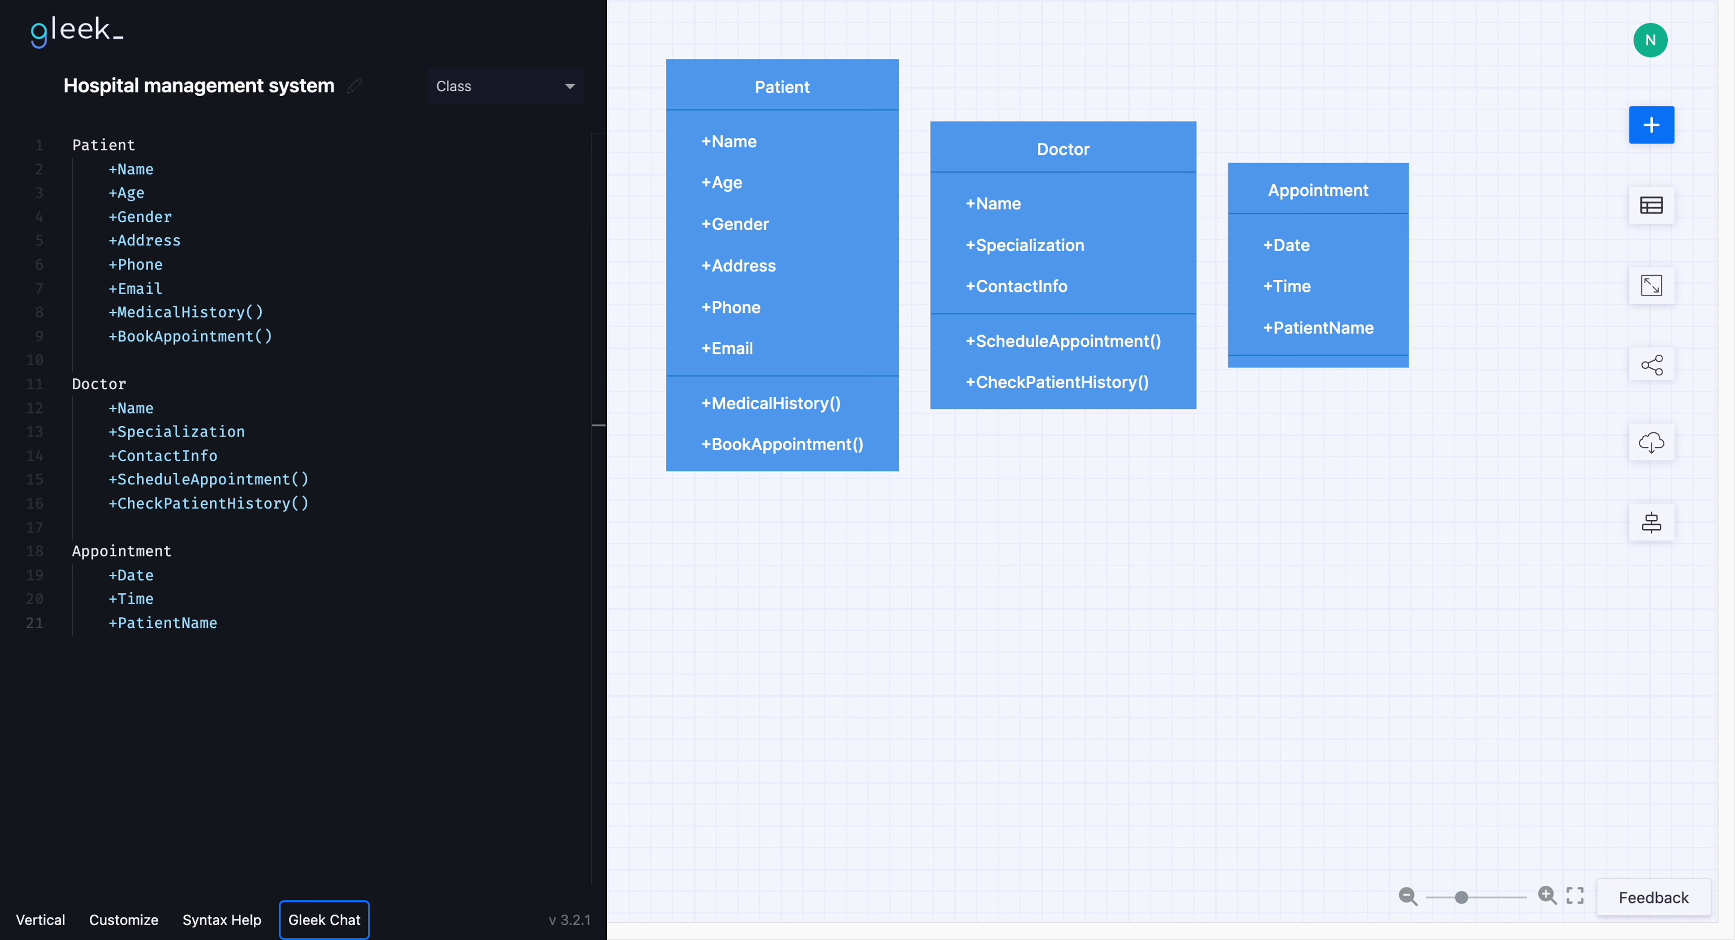
key(Return)
text(+DoctorName     +)
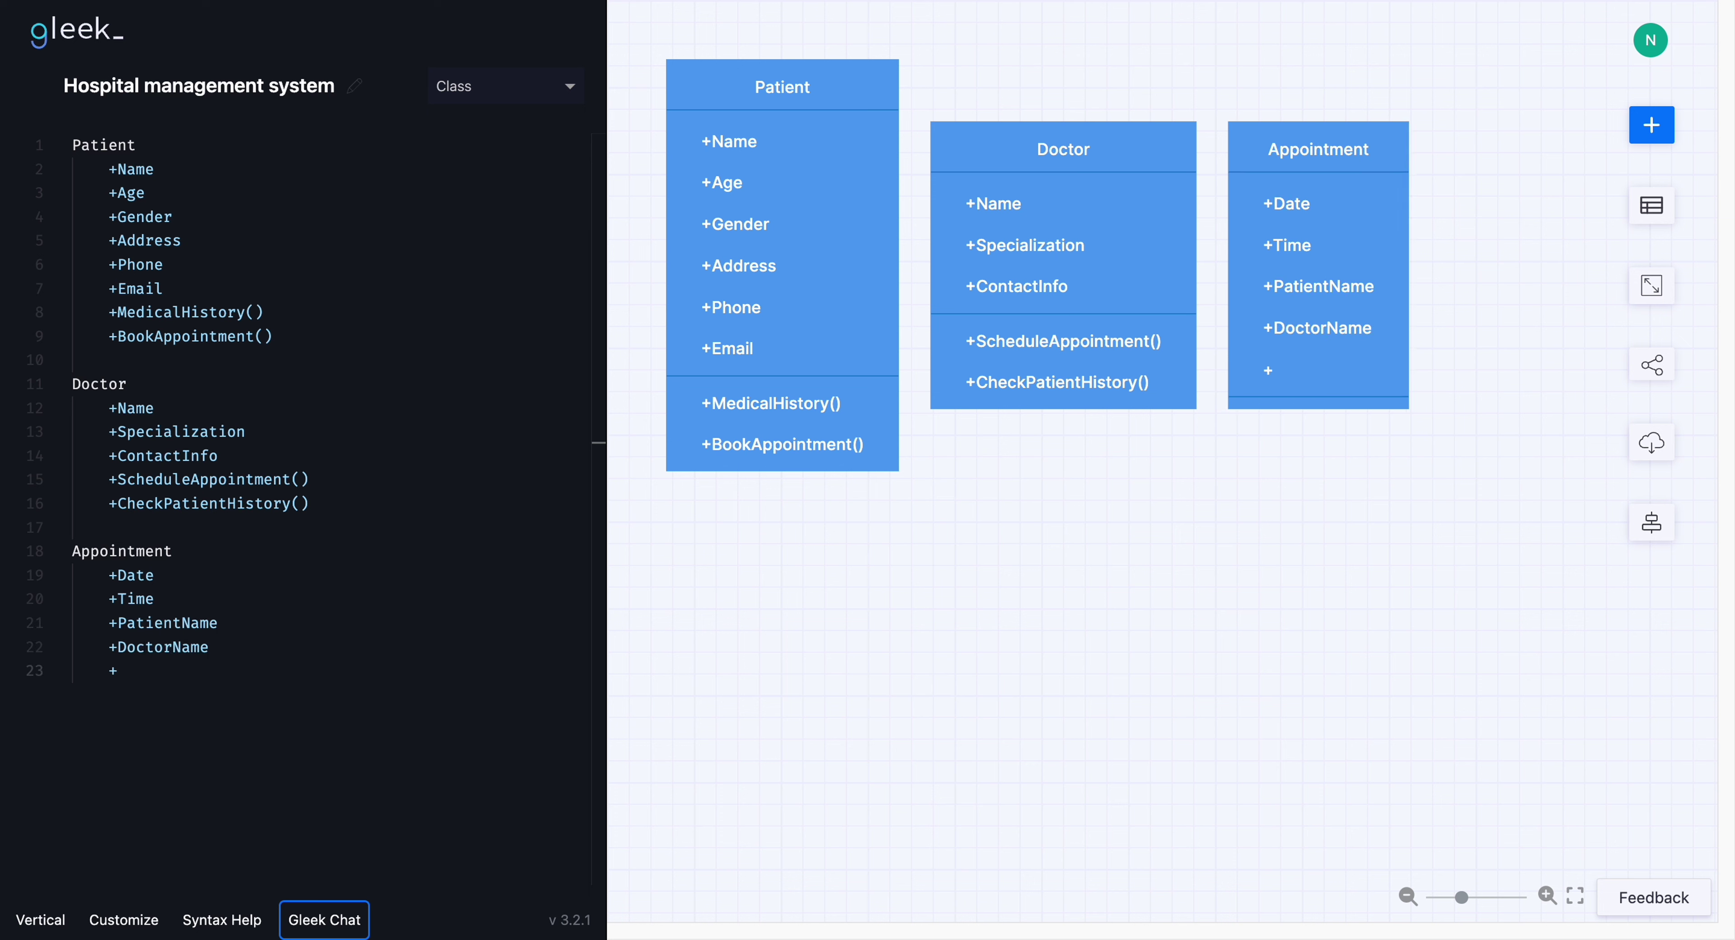
Add the public methods +Create() and +Canel() to the Appointment class
text(Create())
key(Return)
text(+Canel())
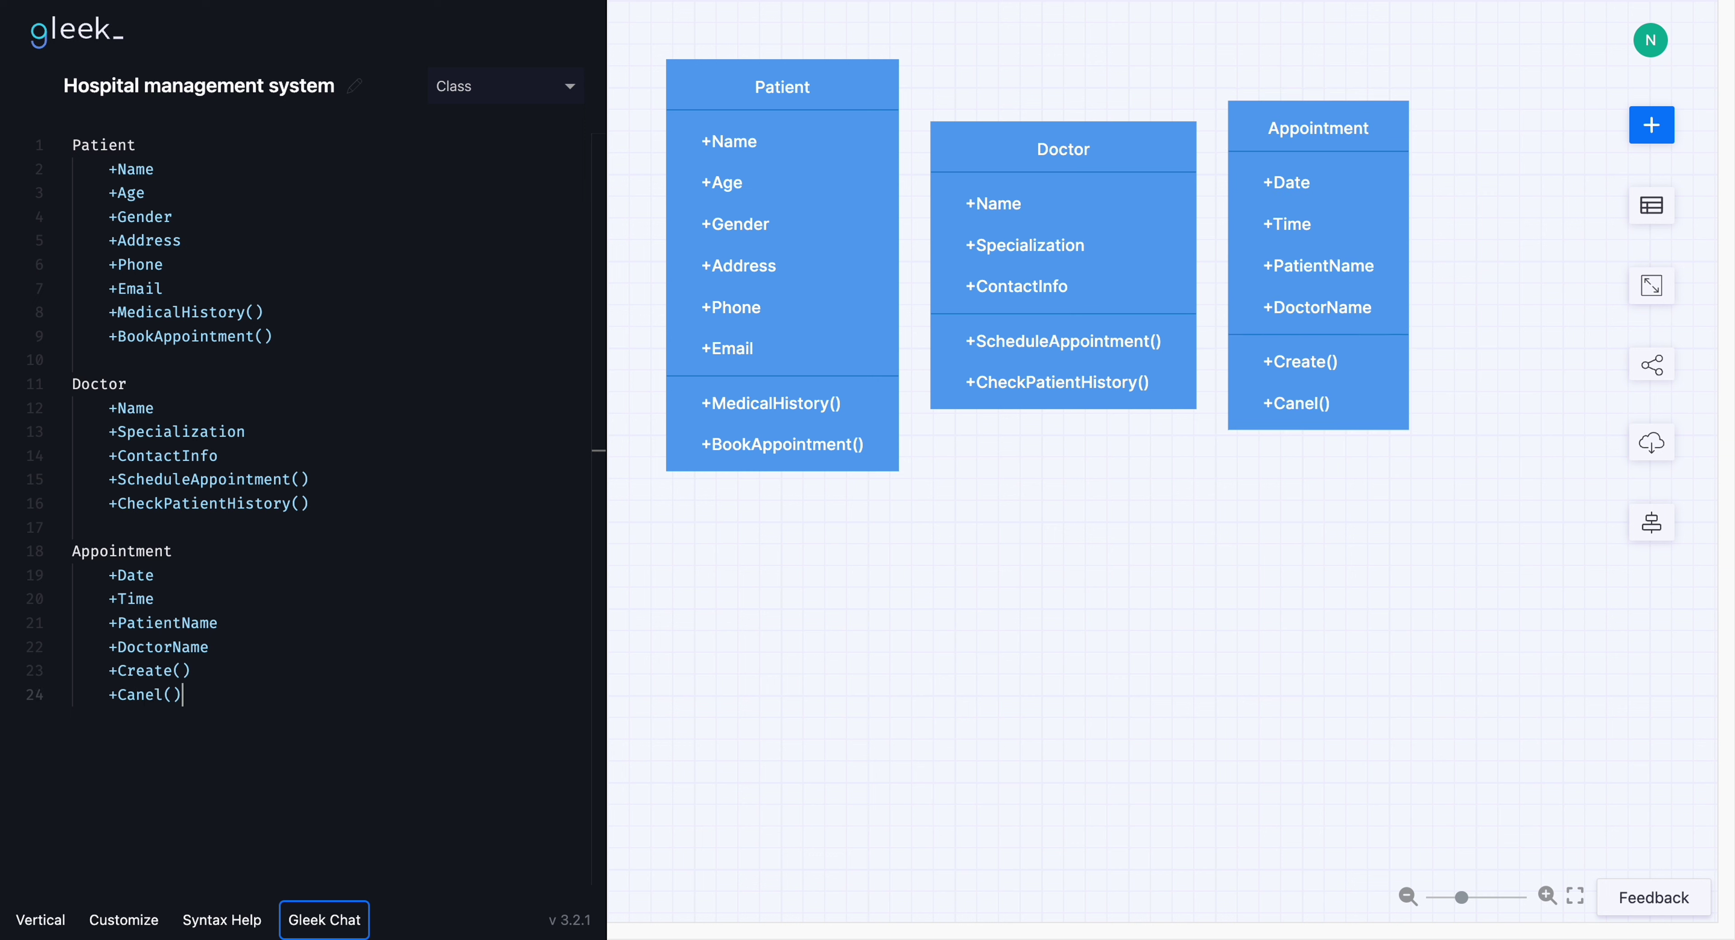
Define a MedicalRecord class below Appointment, separated by a blank line, with the public attributes +PatientName and +DoctorName
key(Return)
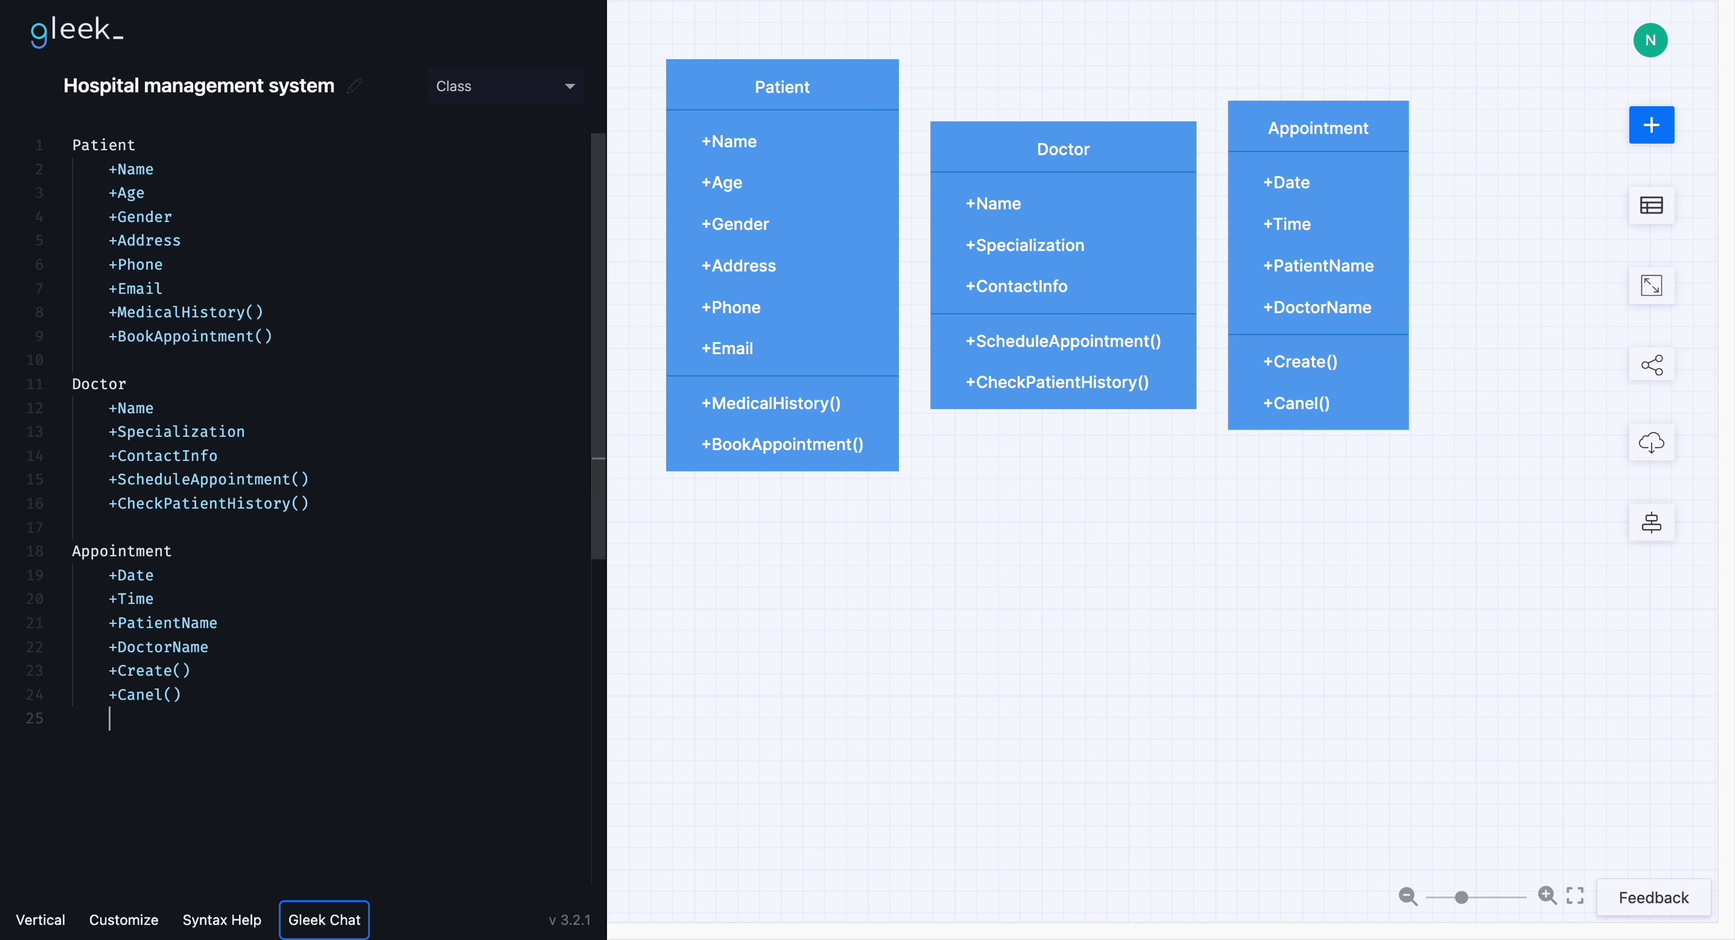
key(Return)
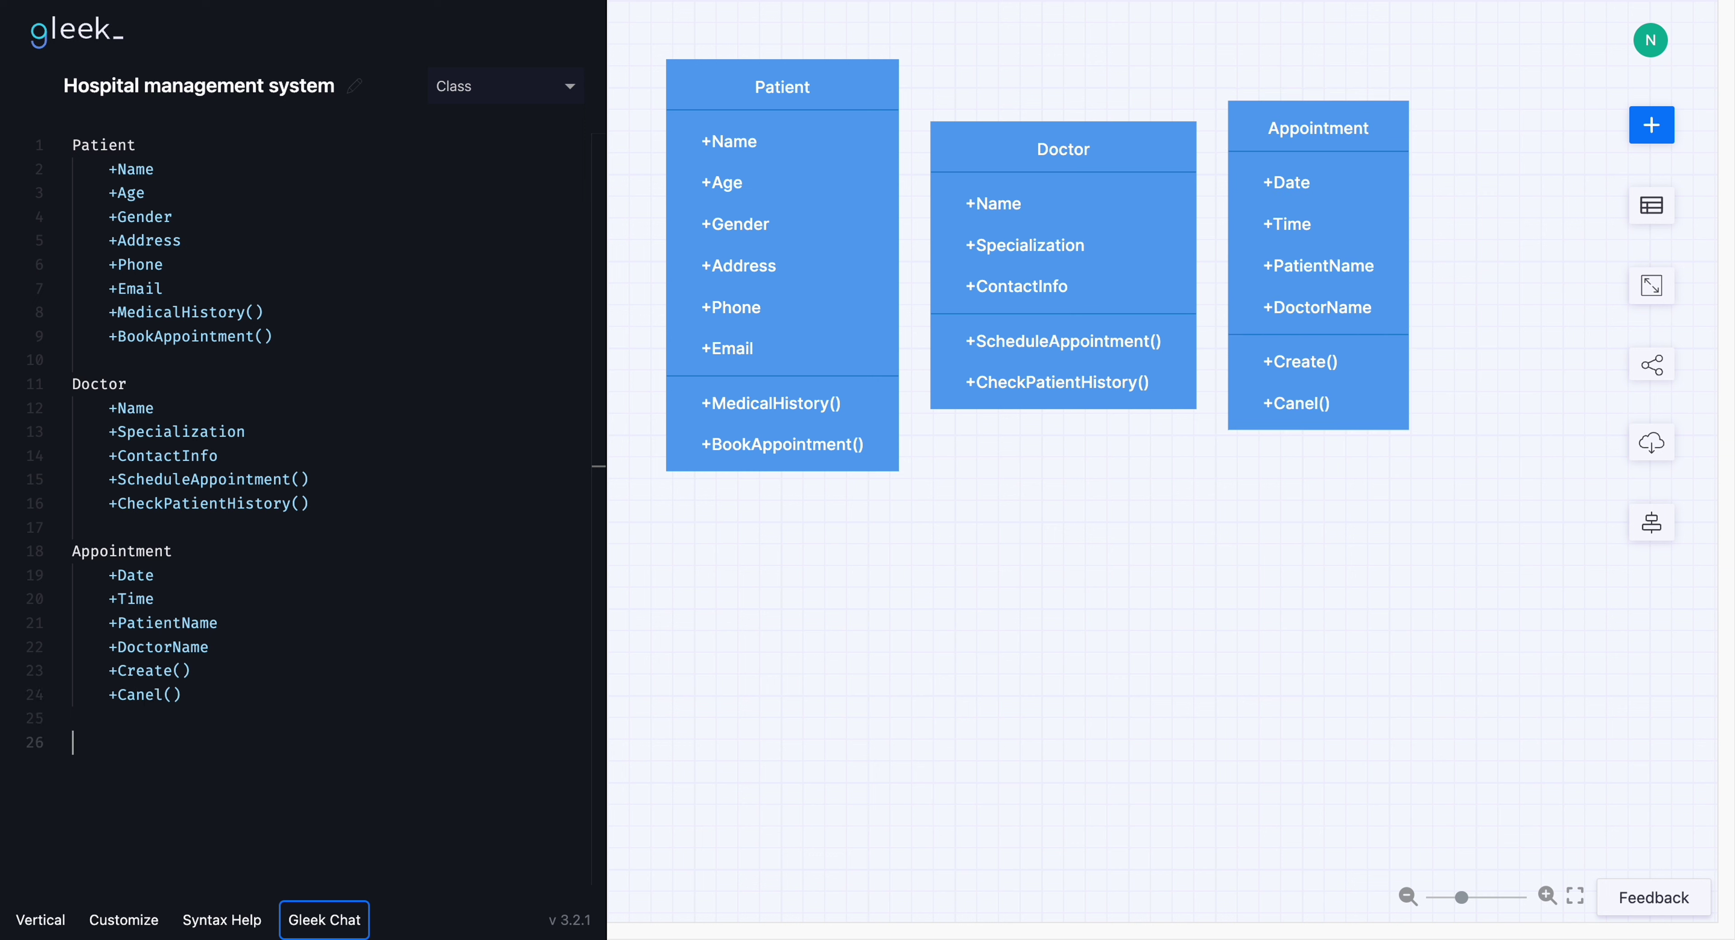
text(MedicalRe)
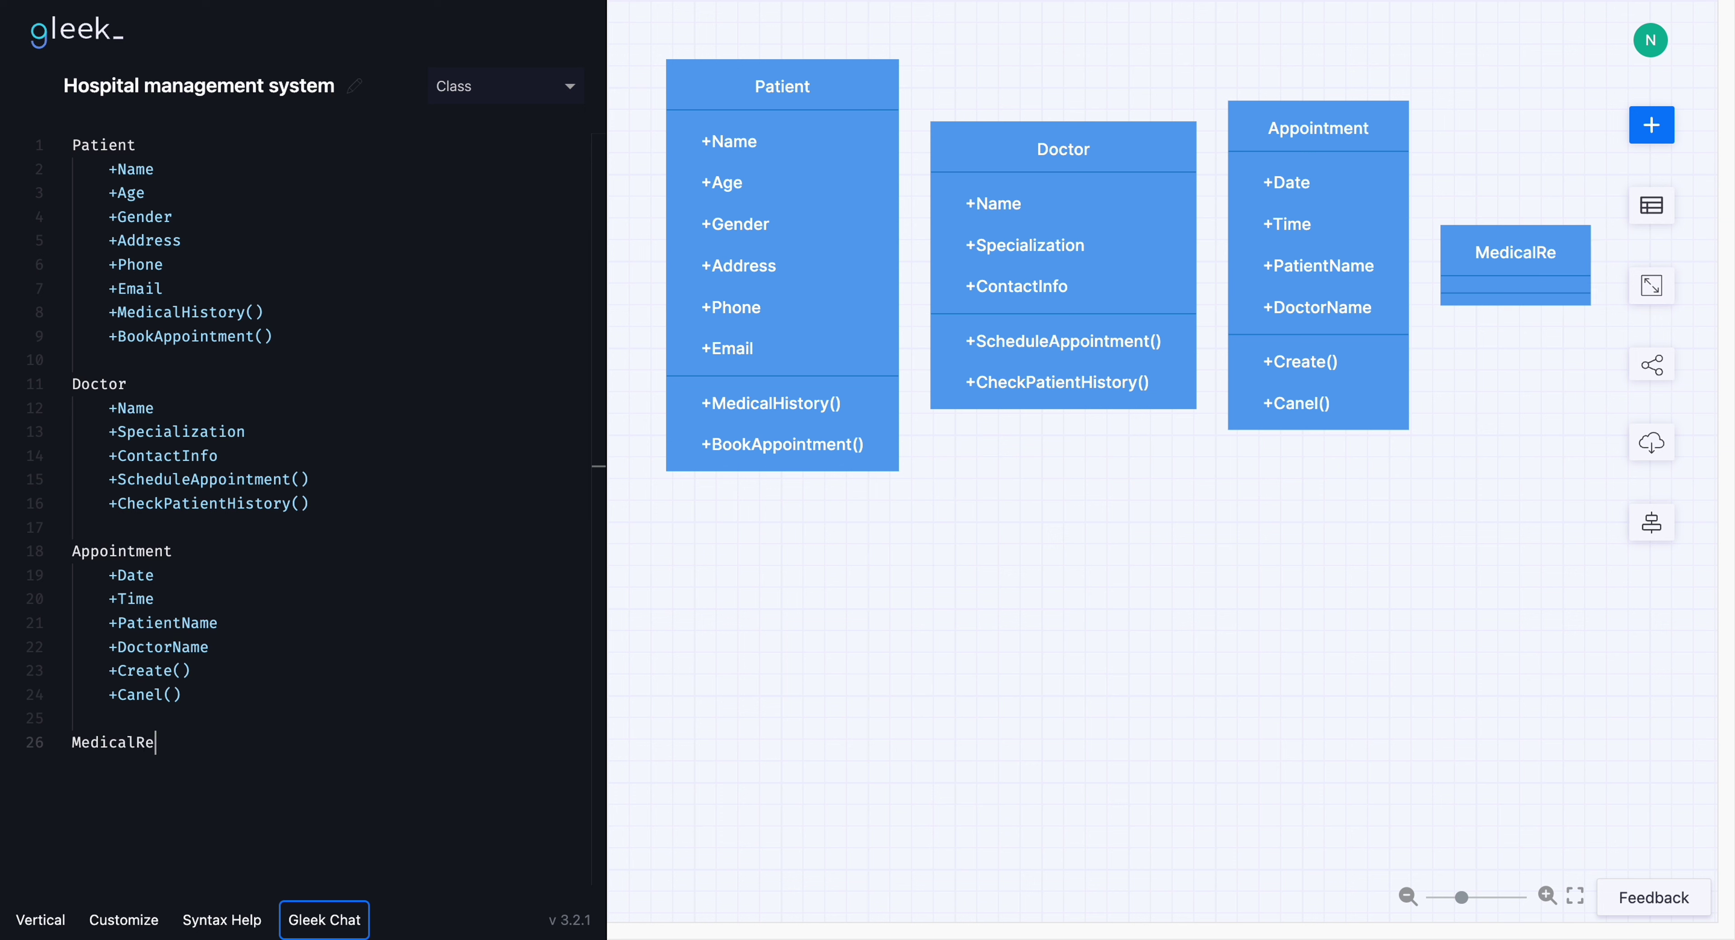
text(cord     )
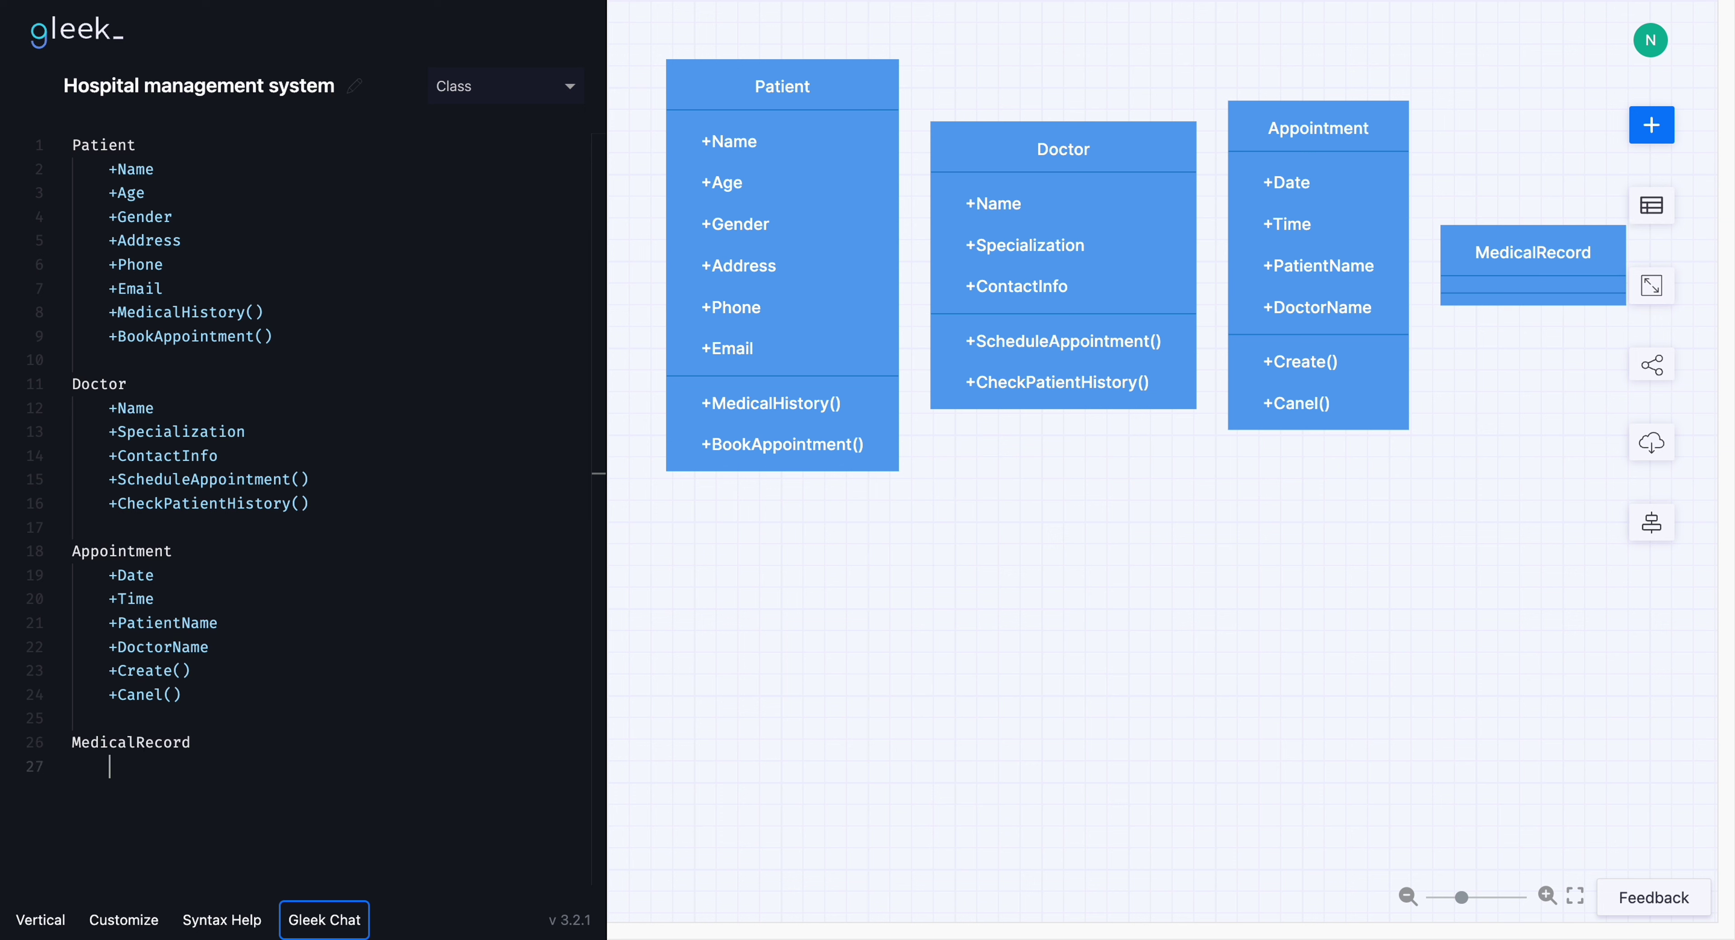
text(+PatientName)
key(Return)
text(+Doc)
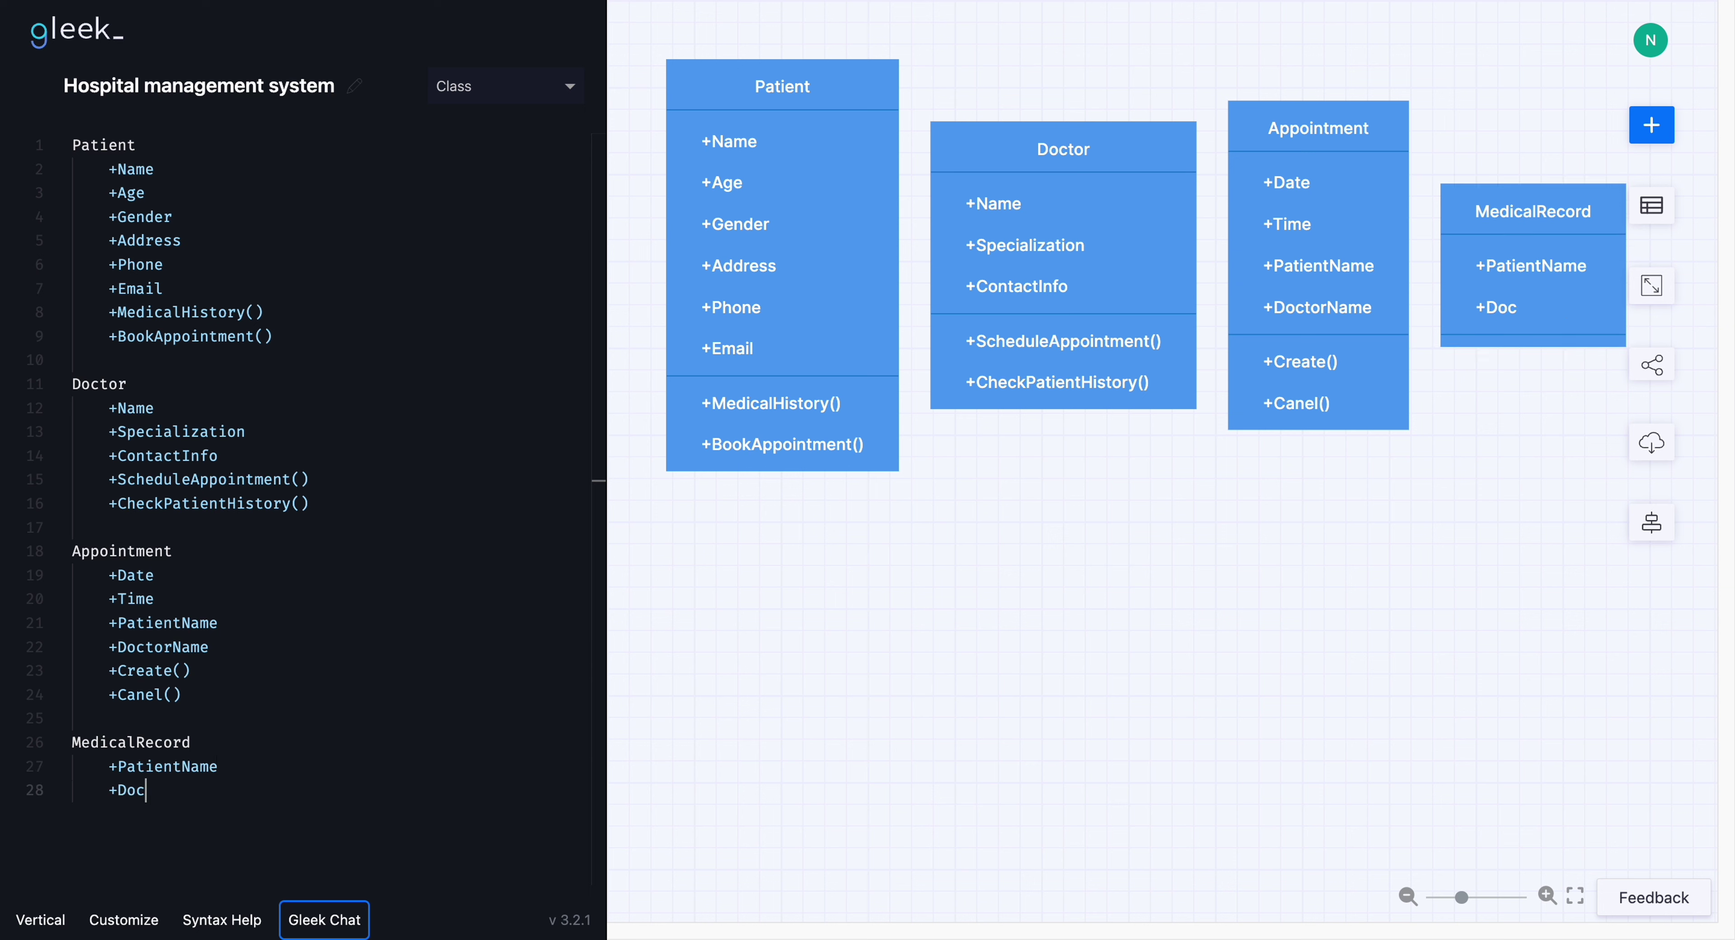
text(torName)
key(Return)
Add the public attributes +Diagnosis, +Prescription and +TestResults and the public method +Update() to the MedicalRecord class
text(+)
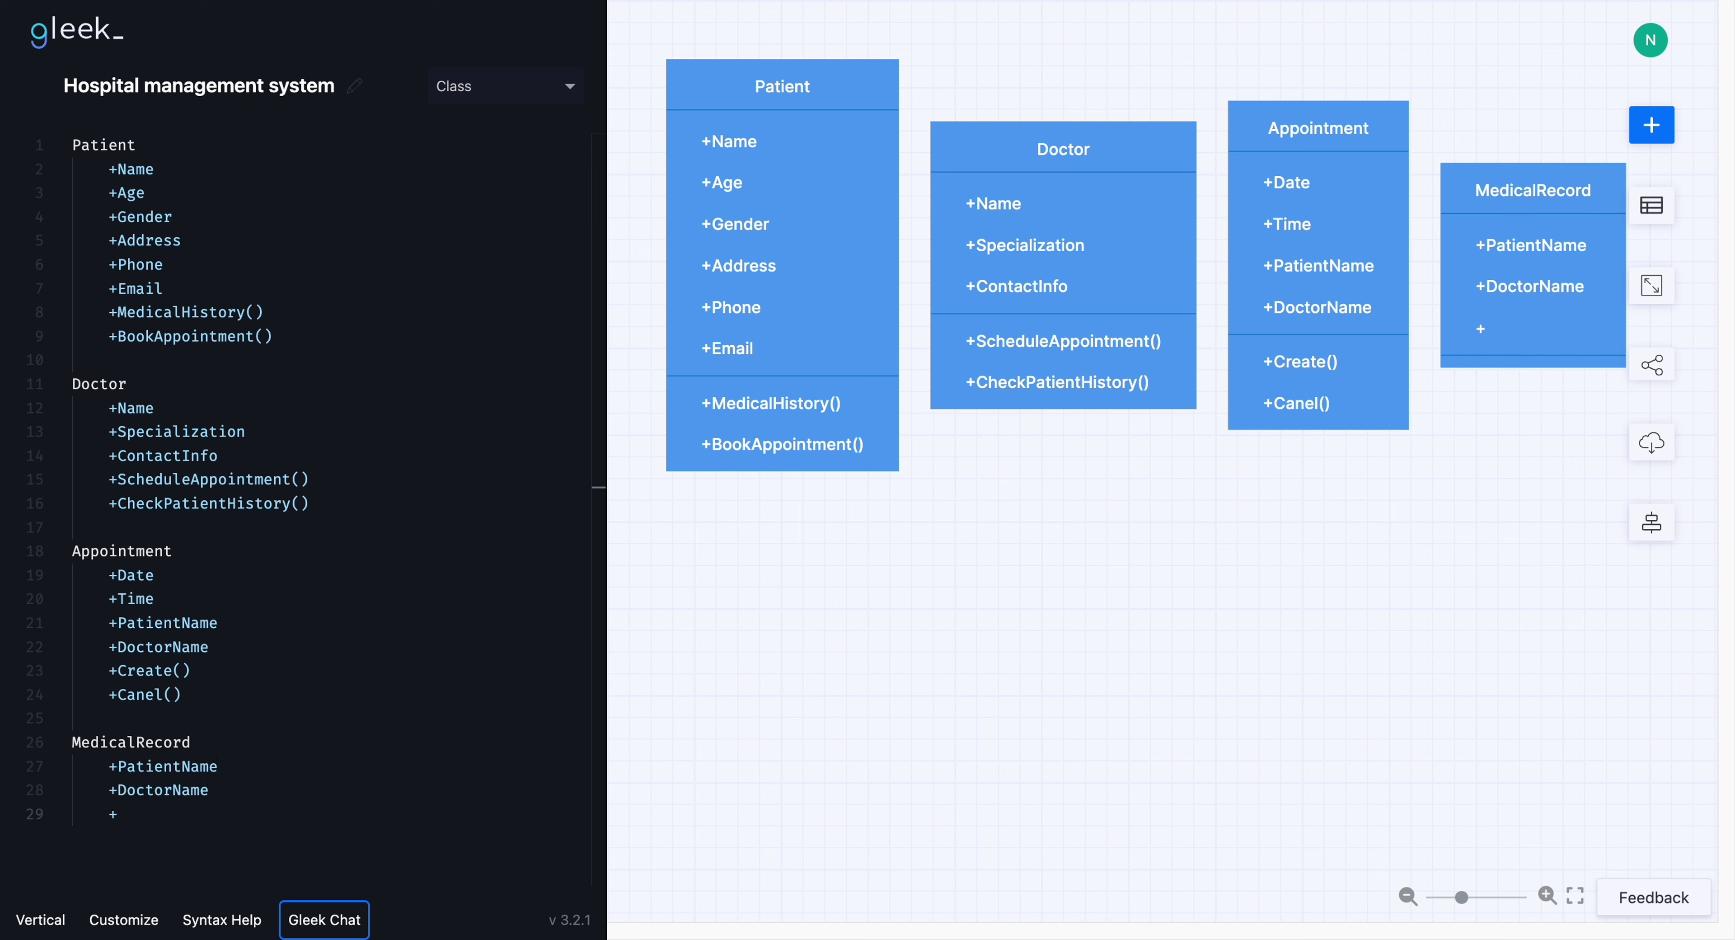
text(Diagnosis)
key(Return)
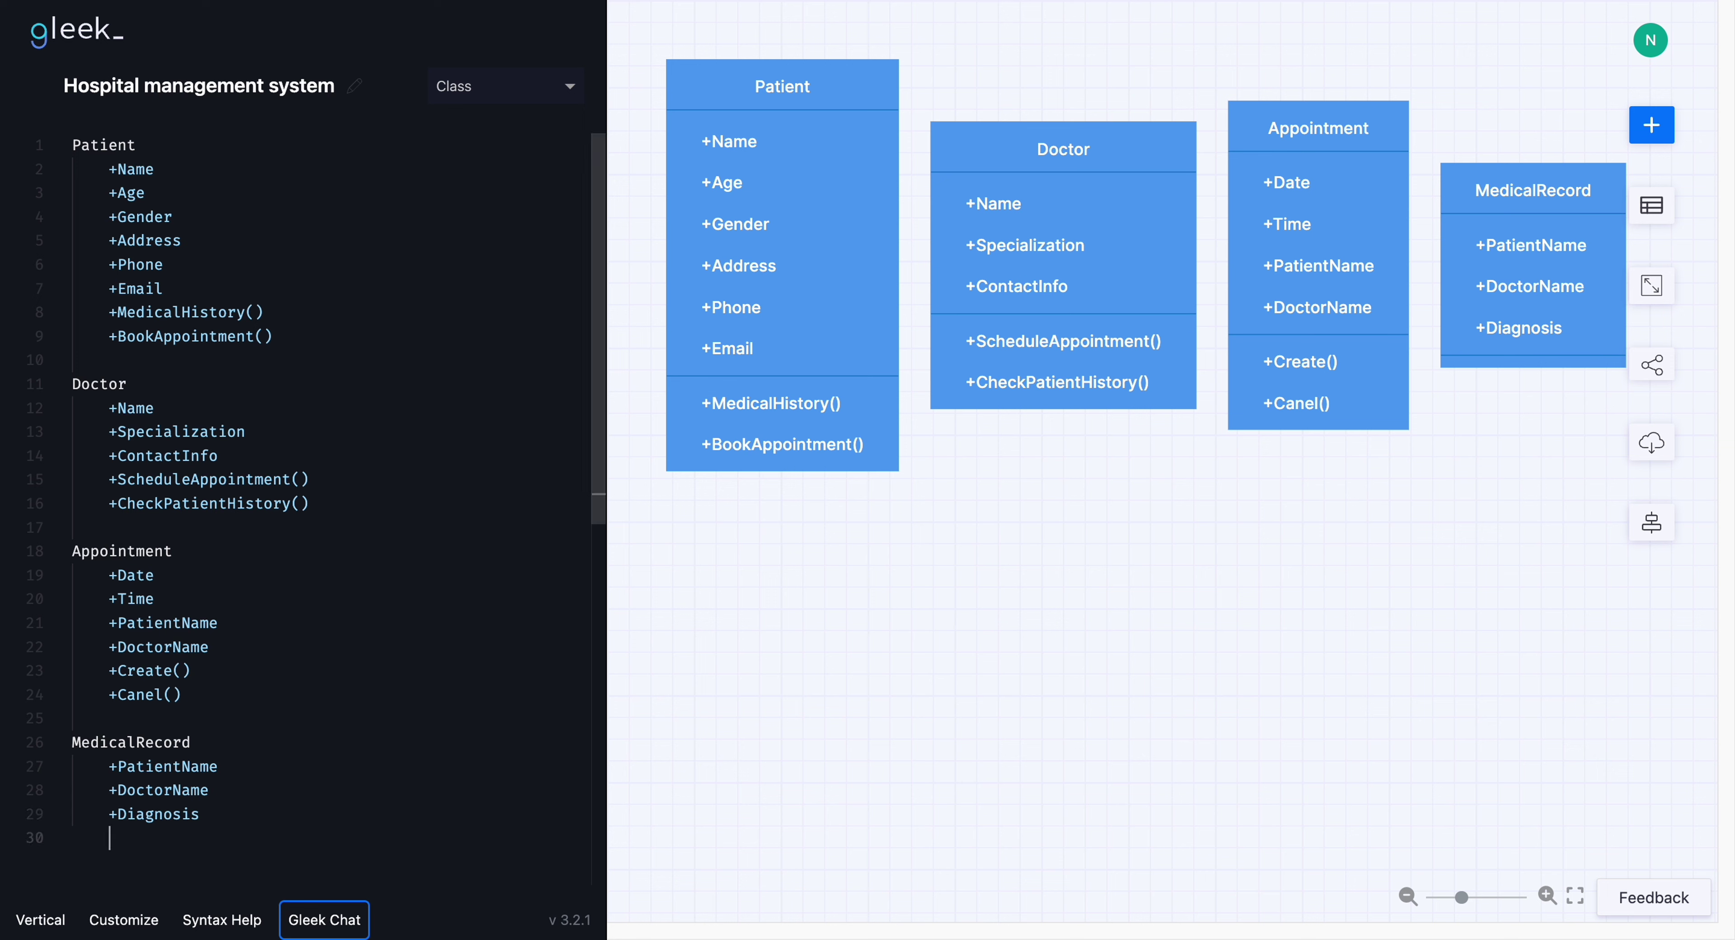
text(+Prescri)
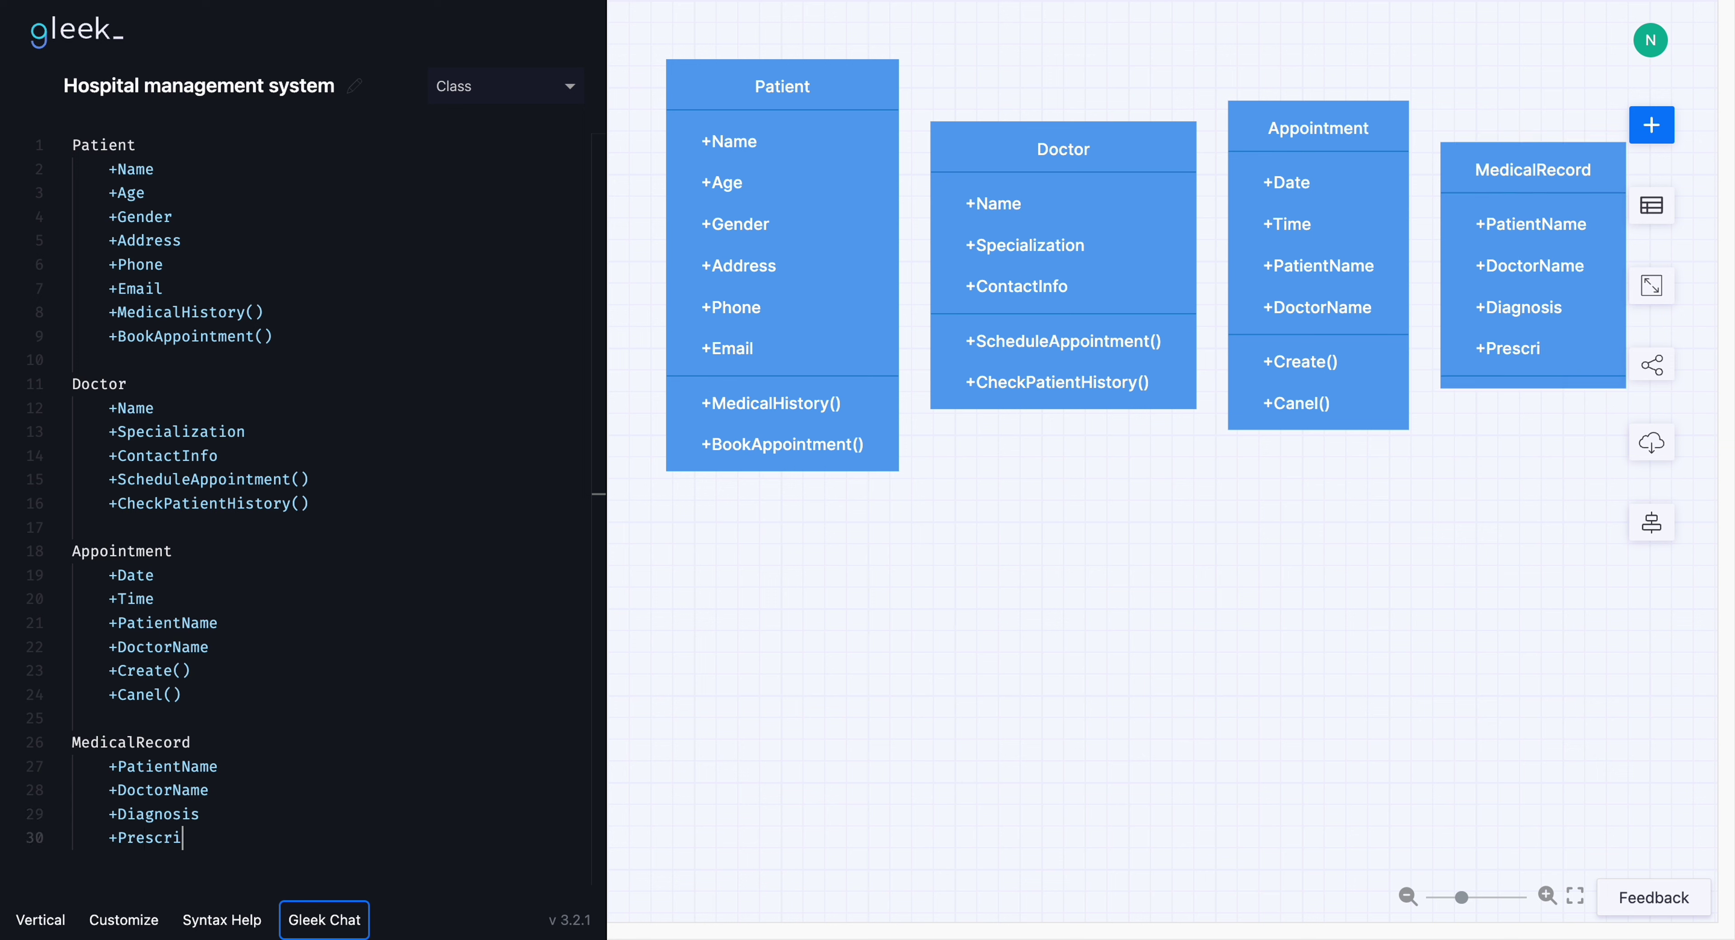
text(ption)
key(Return)
text(+Te)
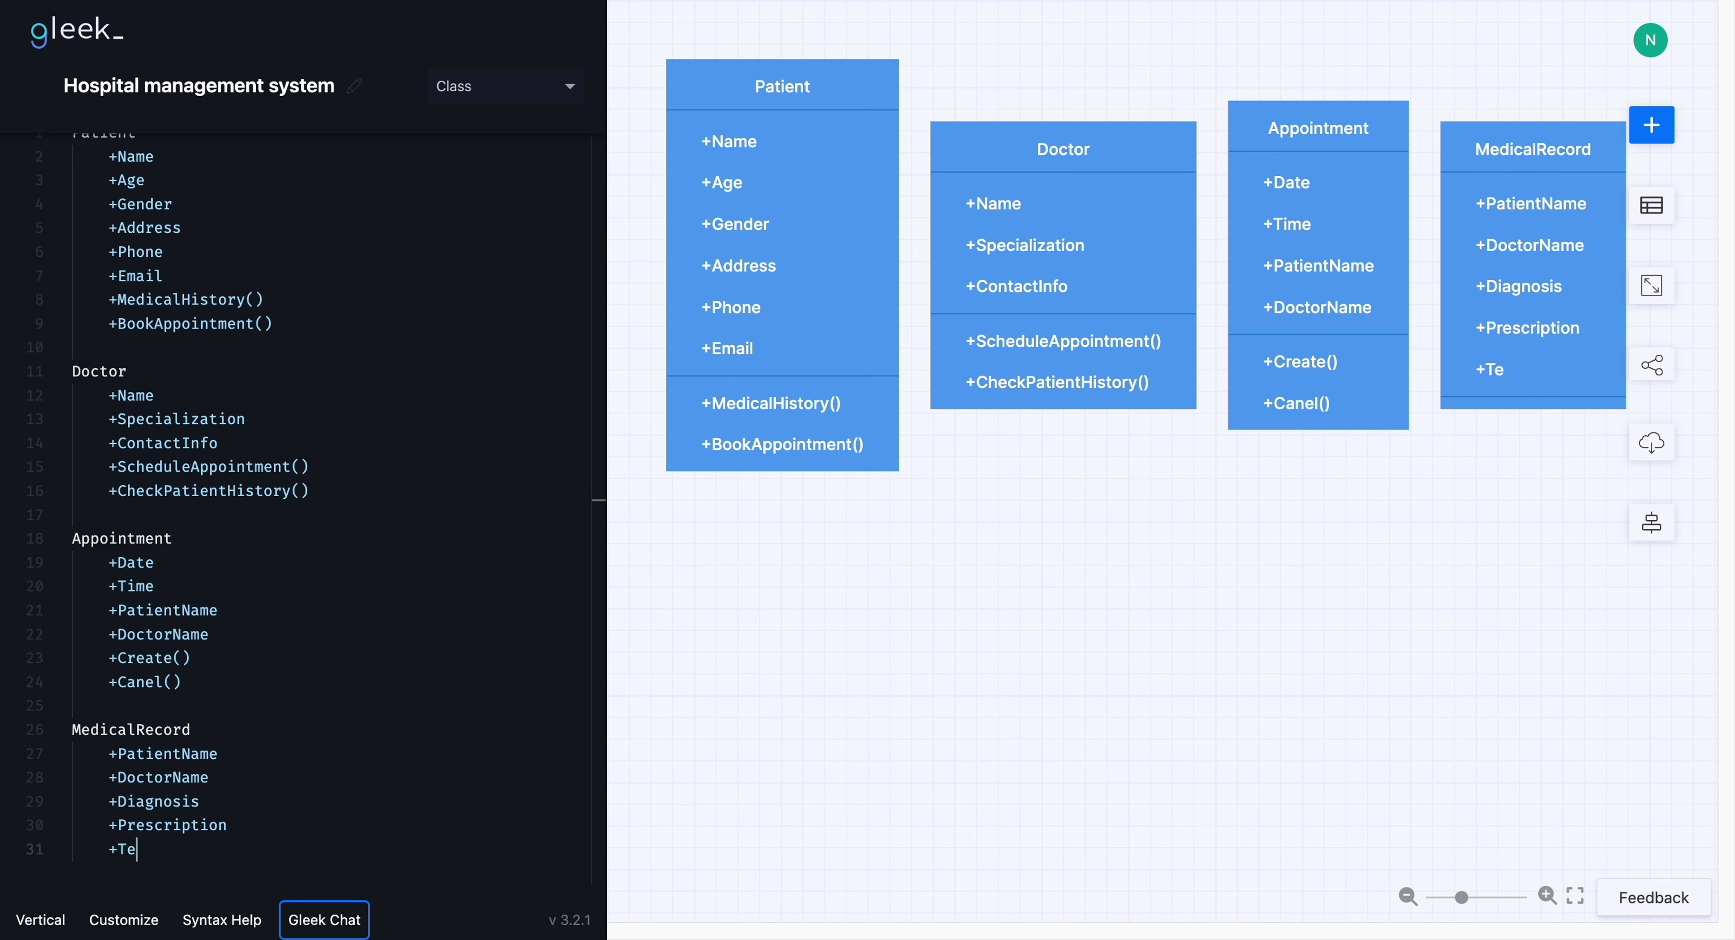
text(stResults)
key(Return)
text(+Update)
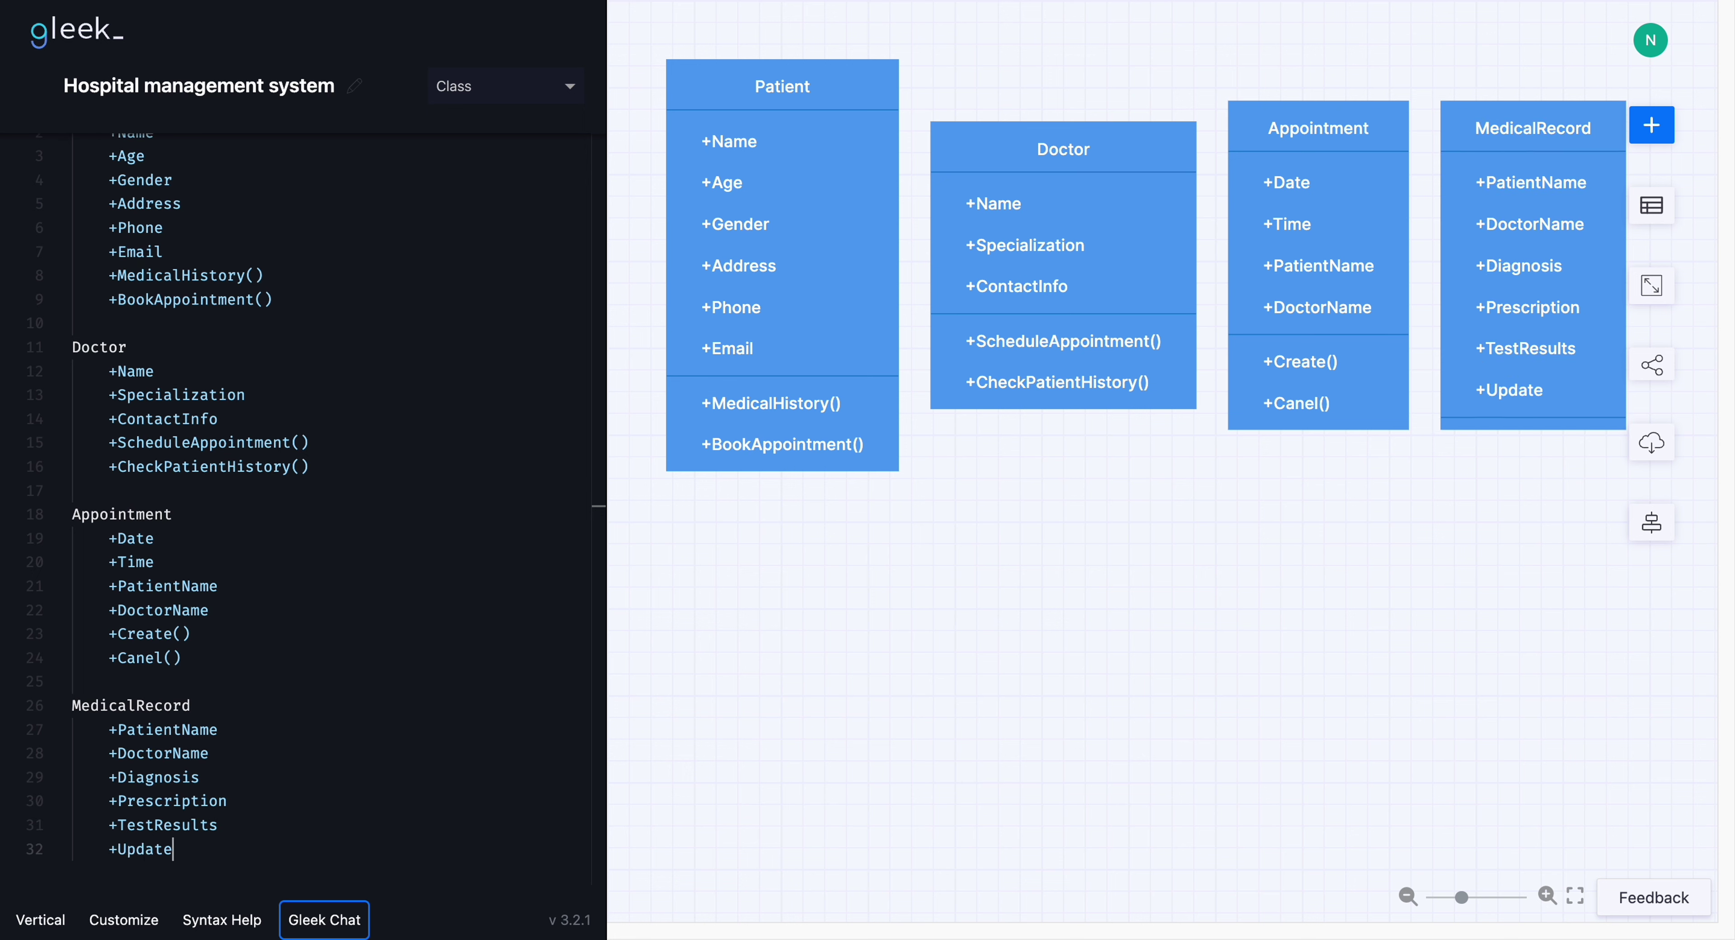
text(())
Define a Billing class below MedicalRecord, separated by a blank line, with the public attributes +PatientName and +DoctorName
key(Return)
key(Return)
key(Return)
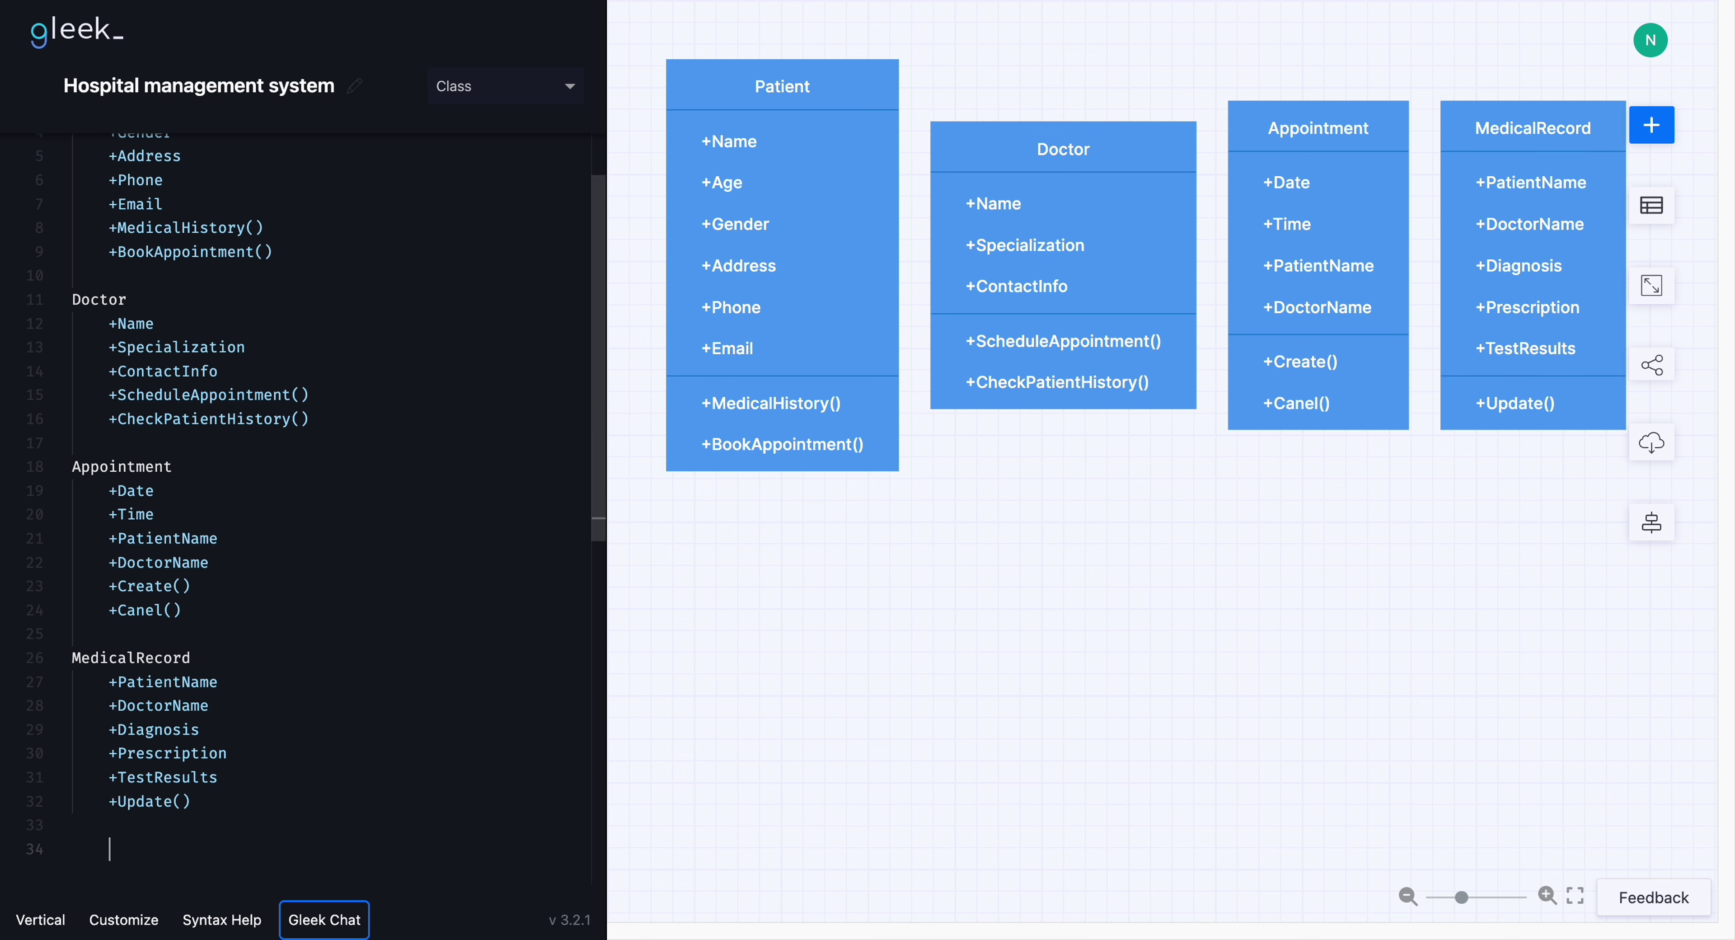
key(Up)
text(Billing)
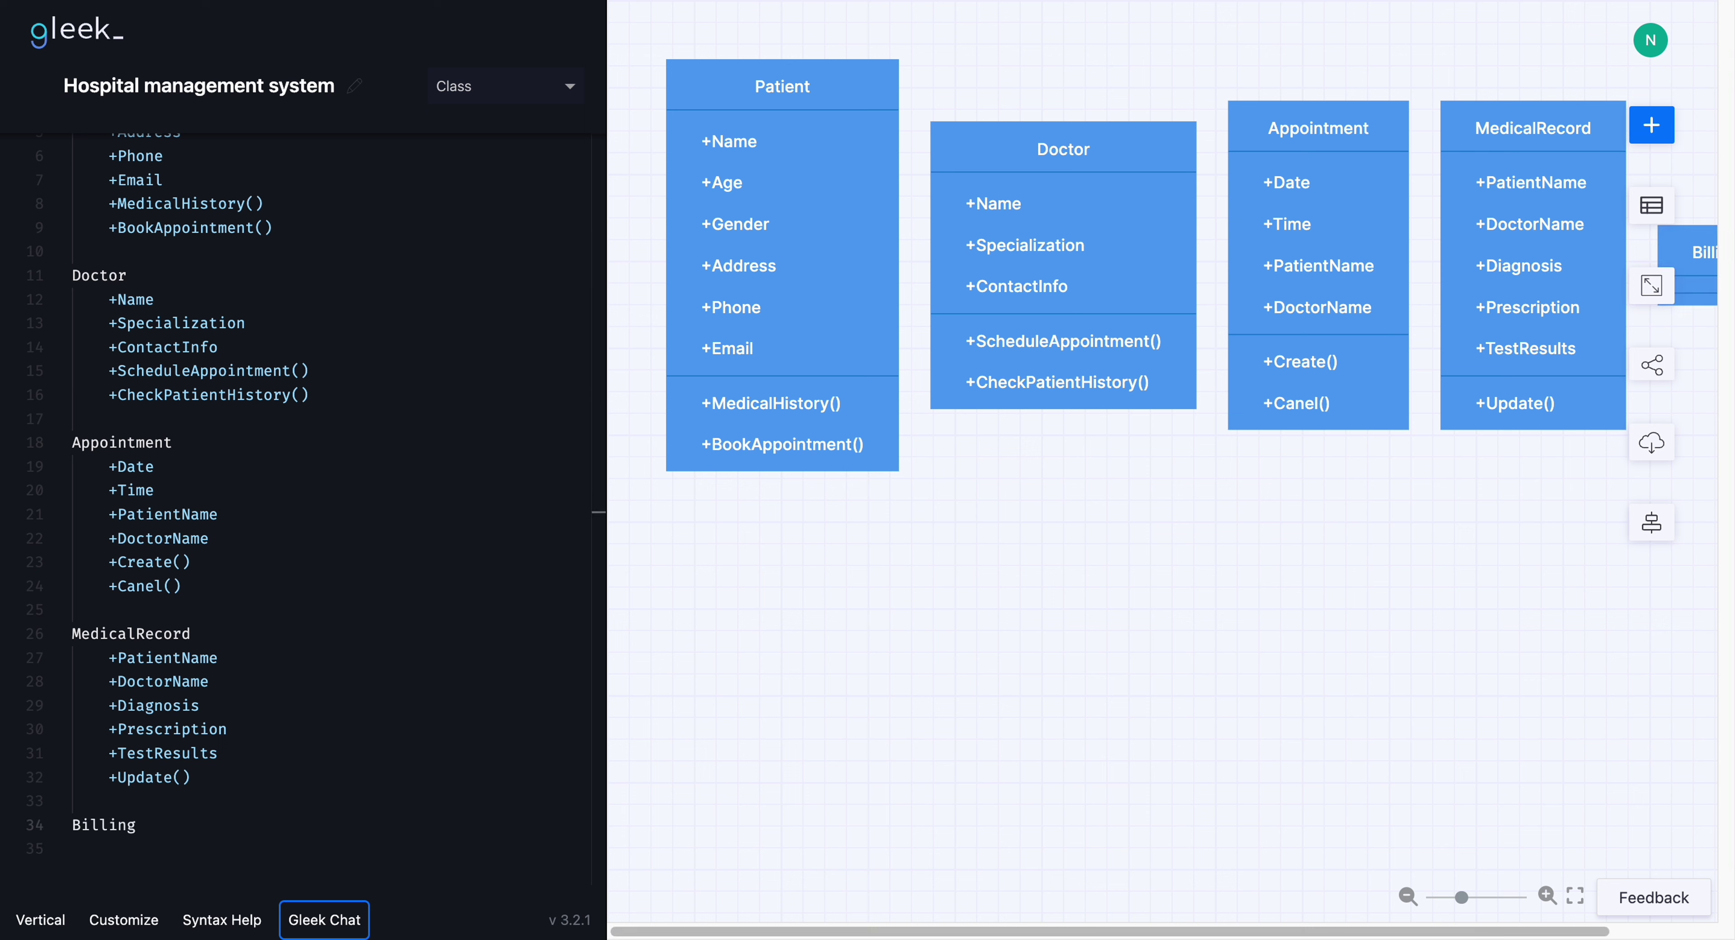
key(Return)
key(Tab)
text(+PatientName)
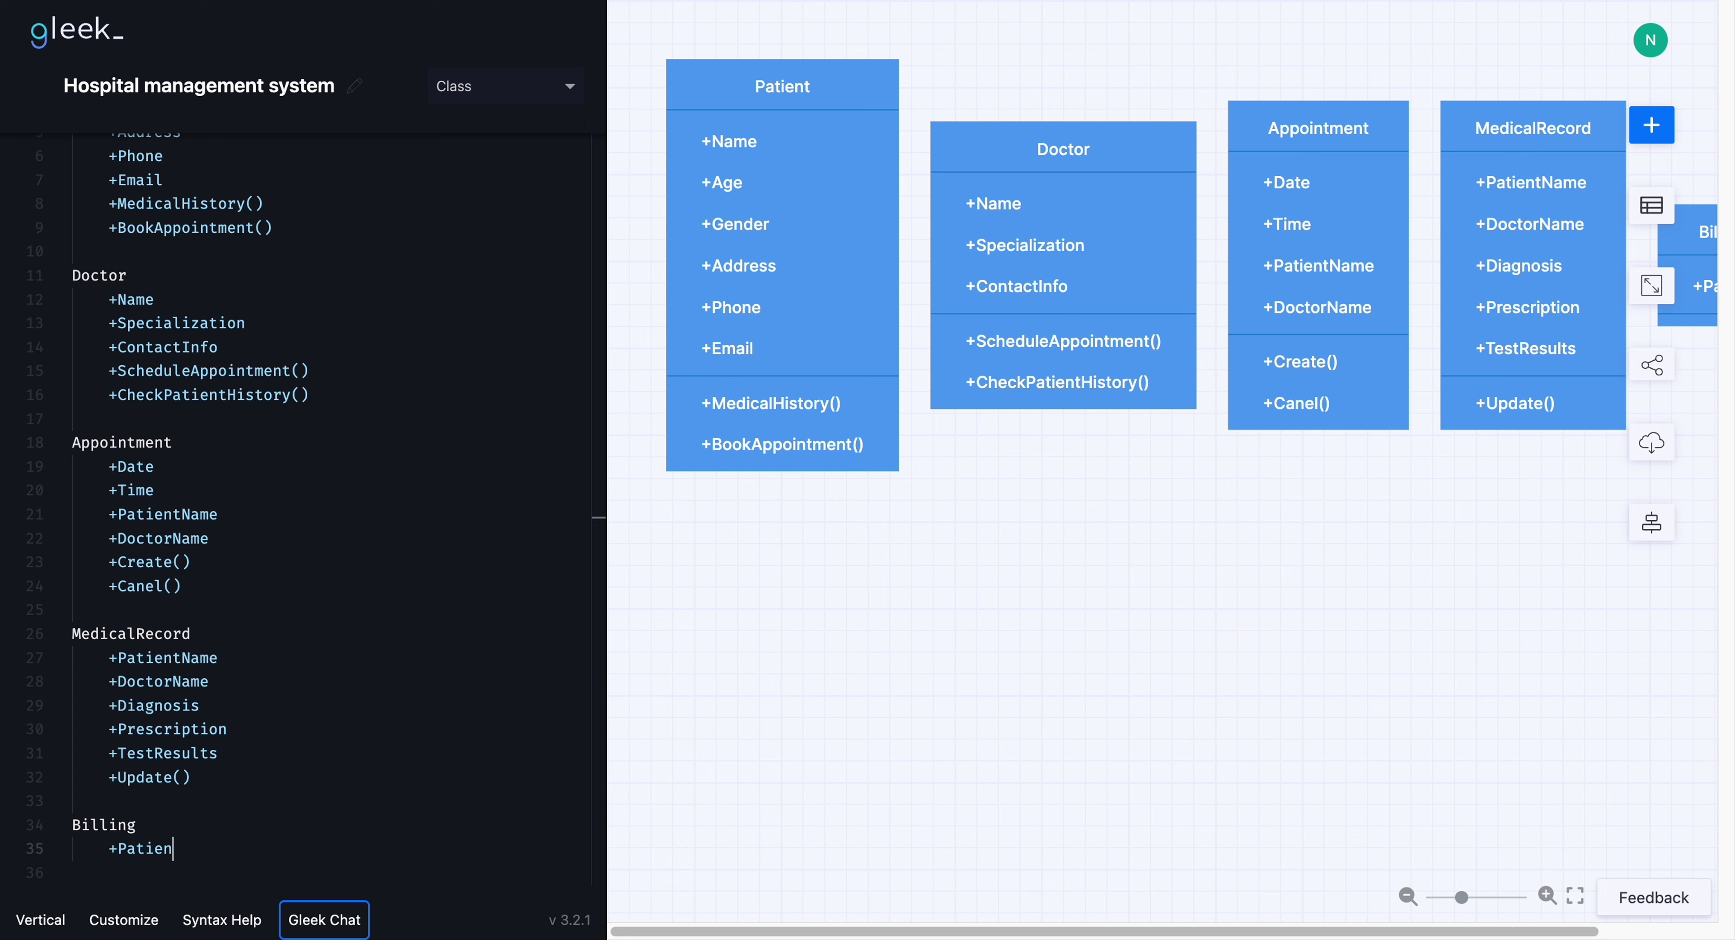
key(Return)
text(+Docto)
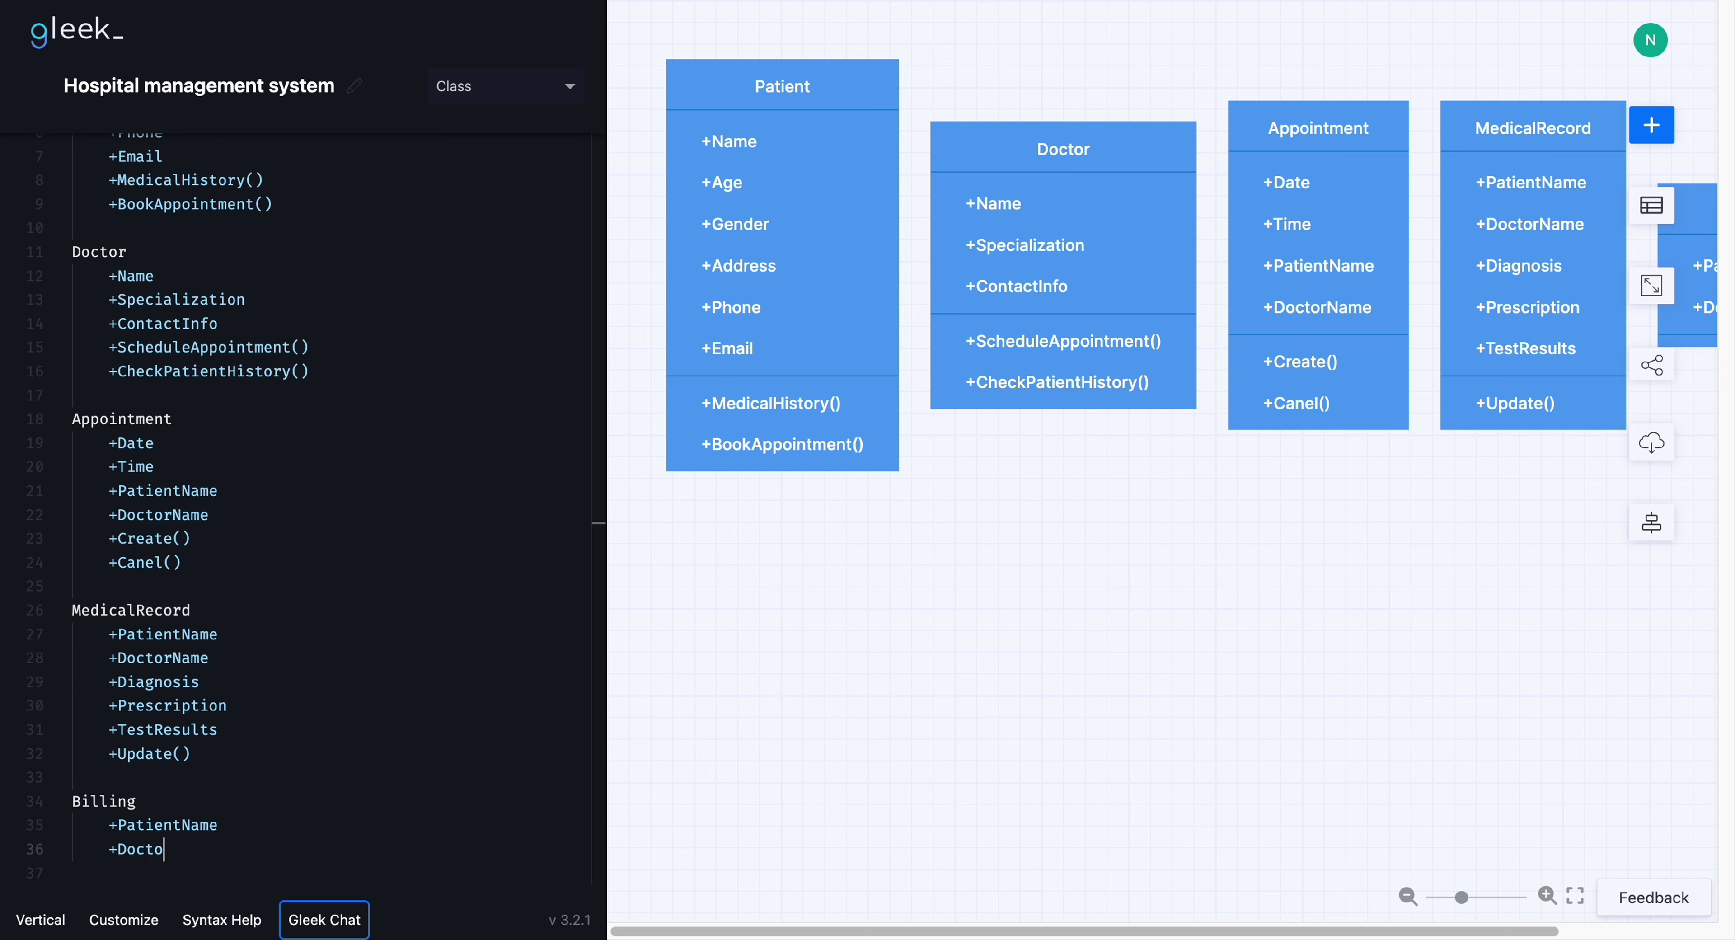
text(rName)
Add the public attributes +AppointmentDate and +TotalAmount and the public method +GenerateBill() to the Billing class
key(Return)
text(+Appo)
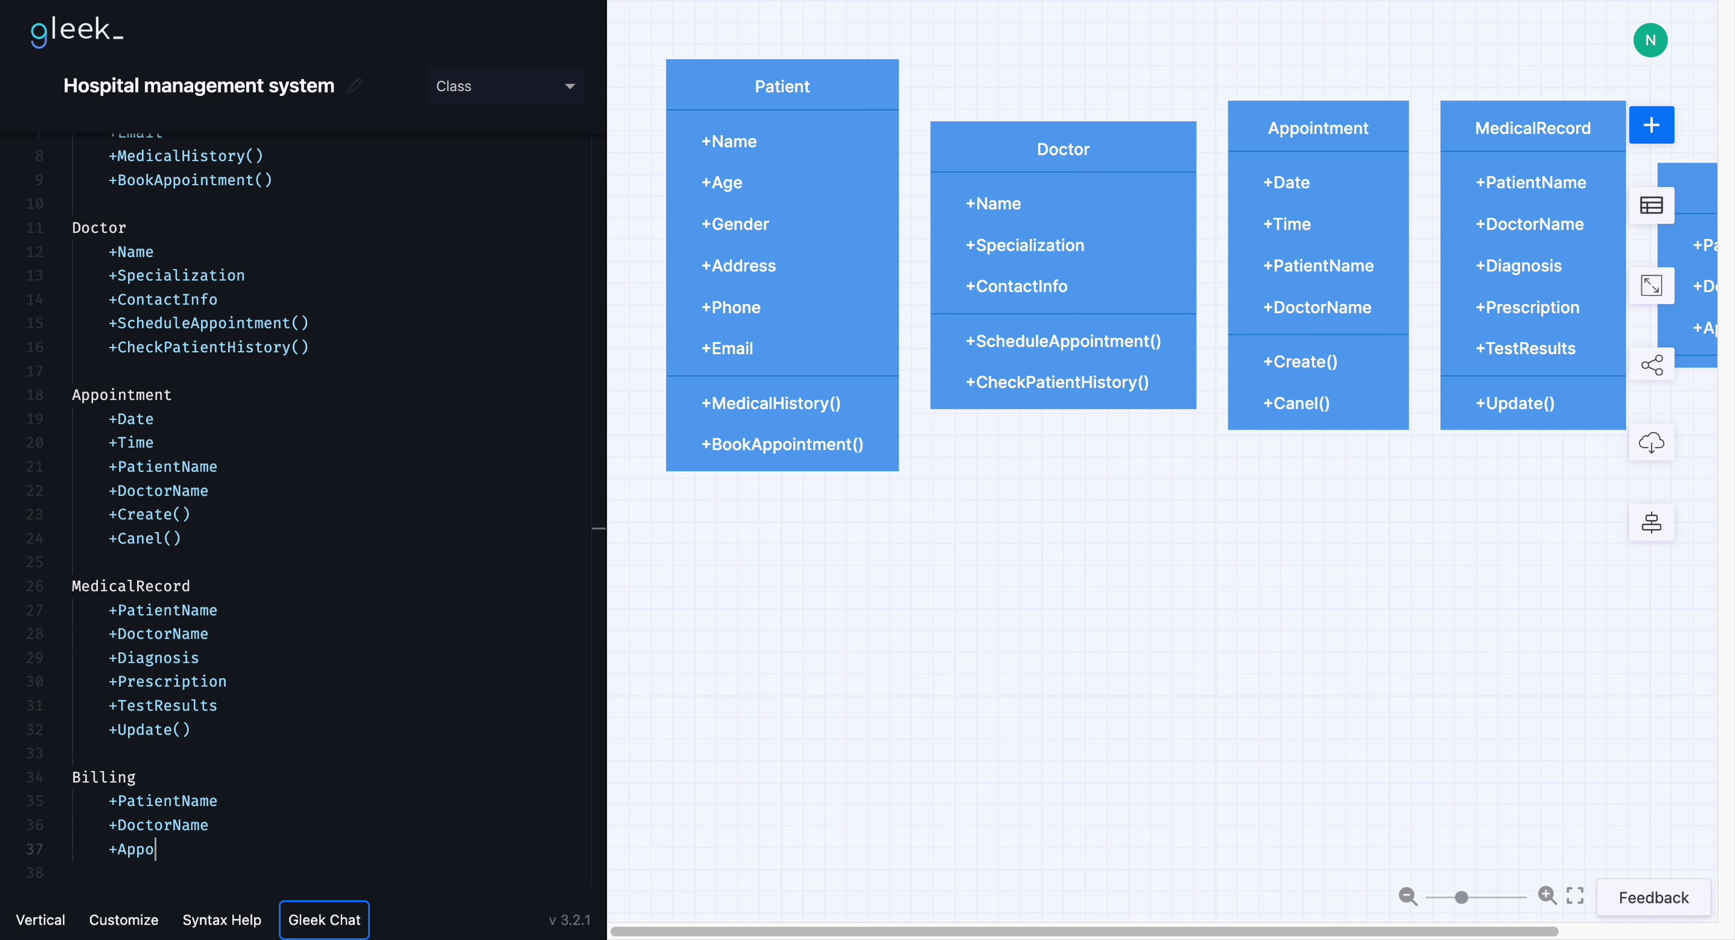
text(intmentDate)
key(Return)
text(+TotalAmount)
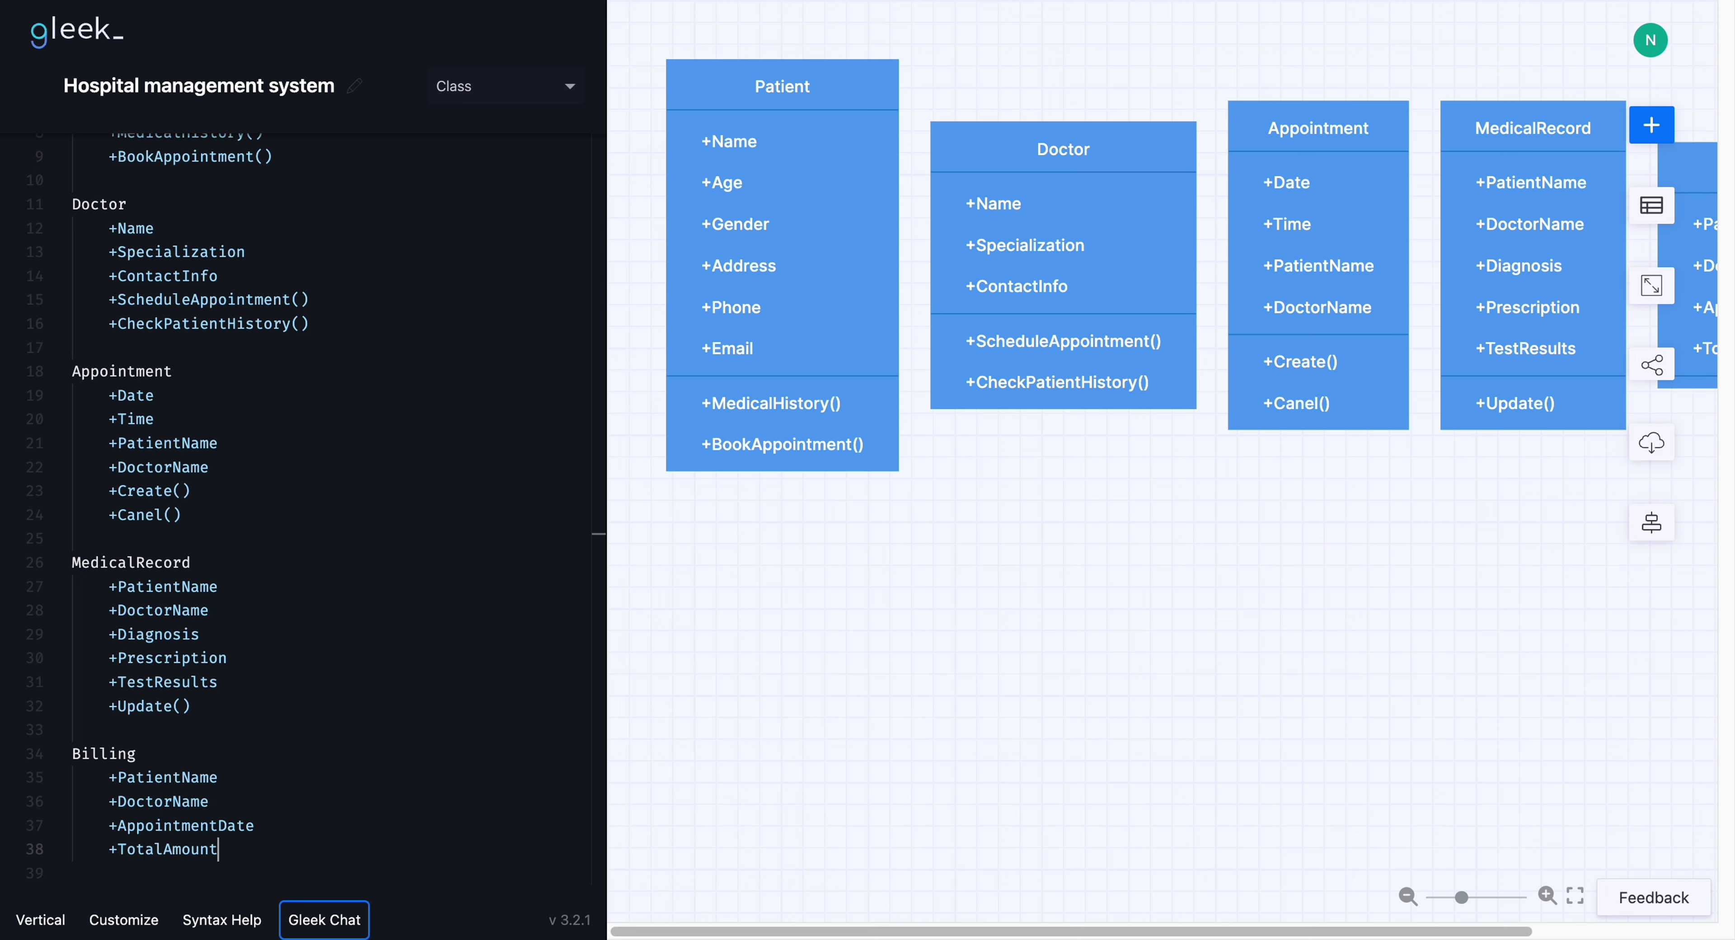
key(Return)
text(+)
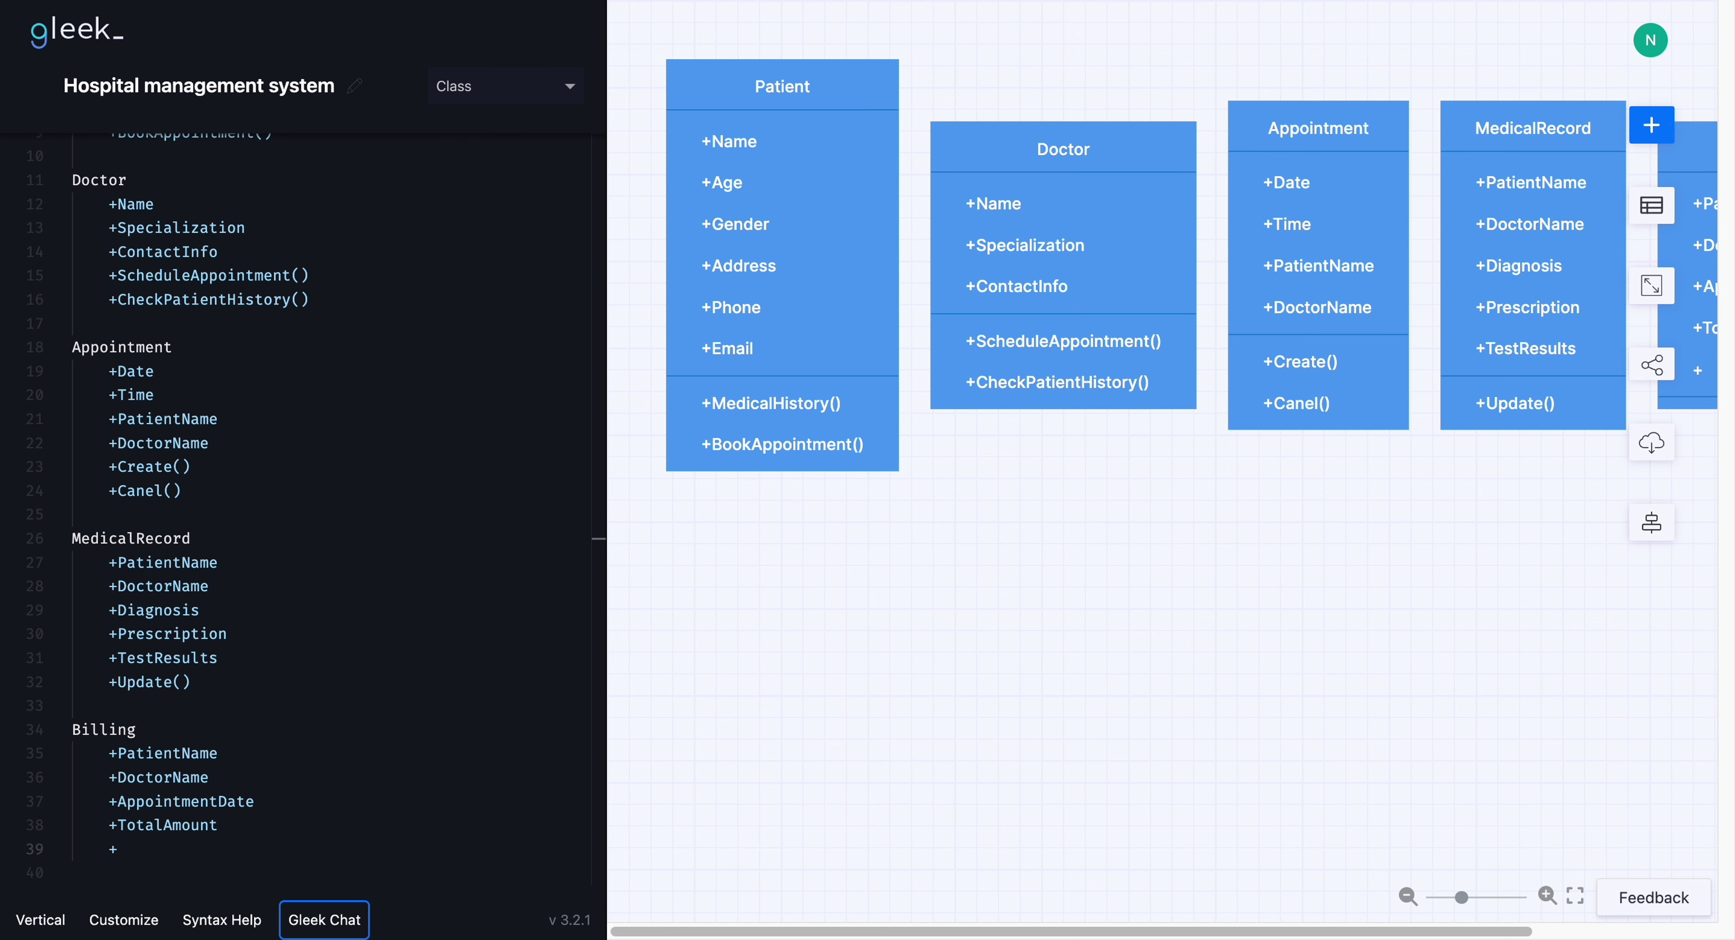
text(GenerateBill())
Define a Hospital class of type service below Billing, separated by a blank line, written as Hospital:service
key(Return)
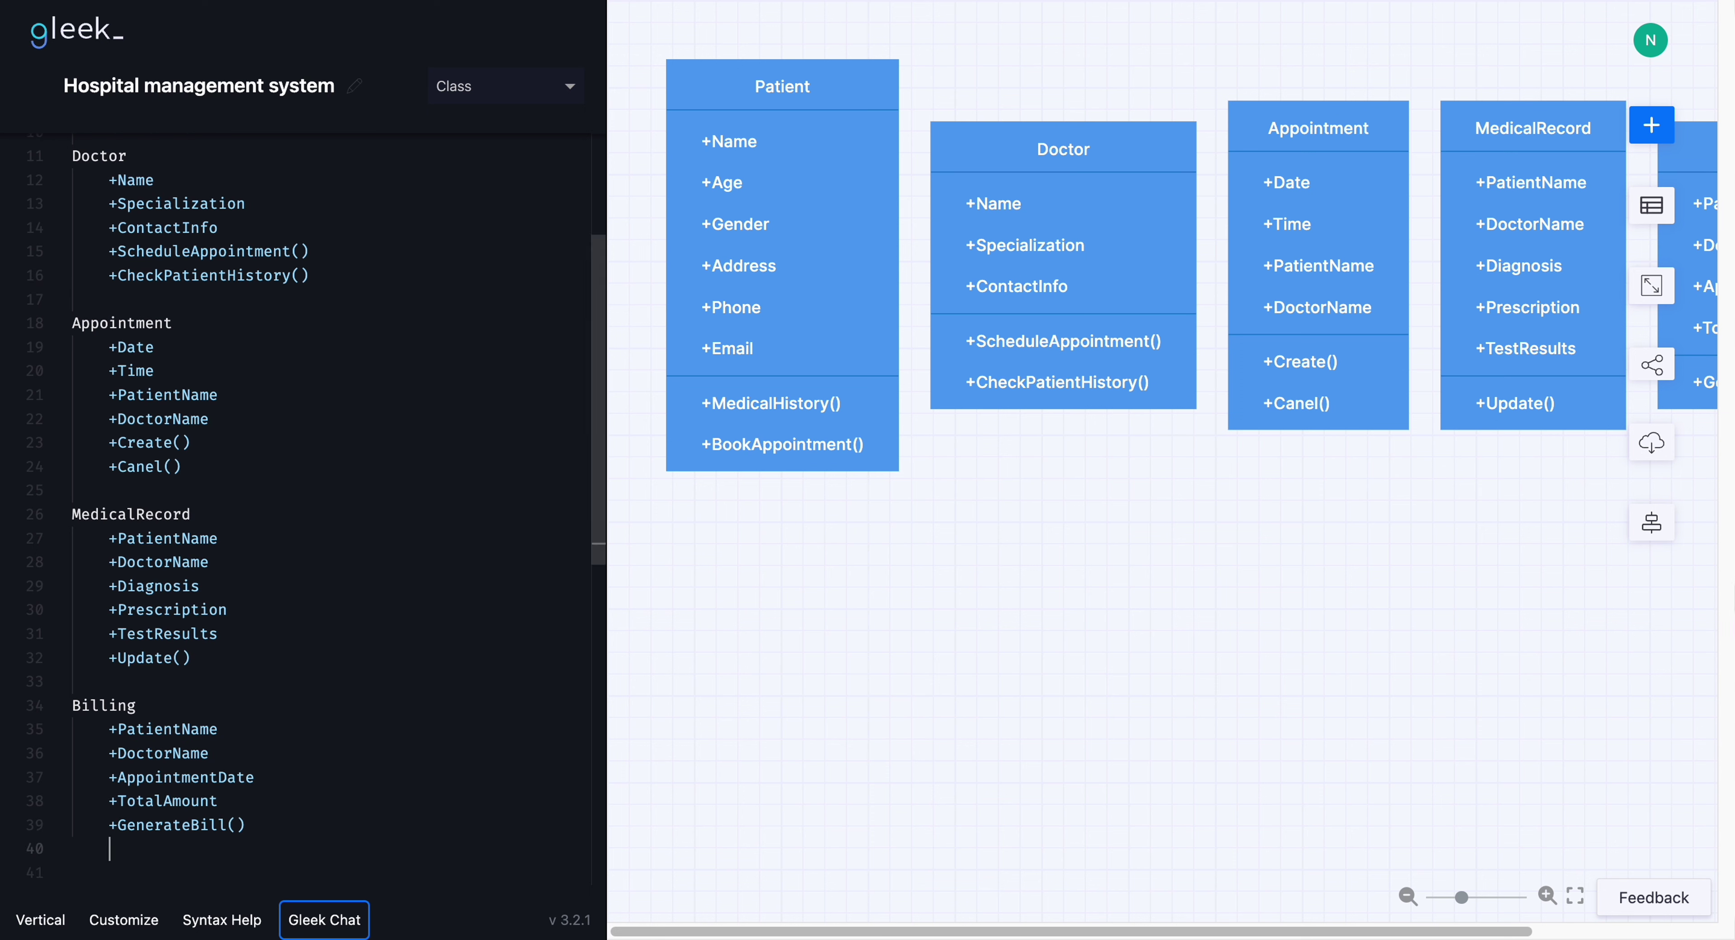
key(Return)
key(BackSpace)
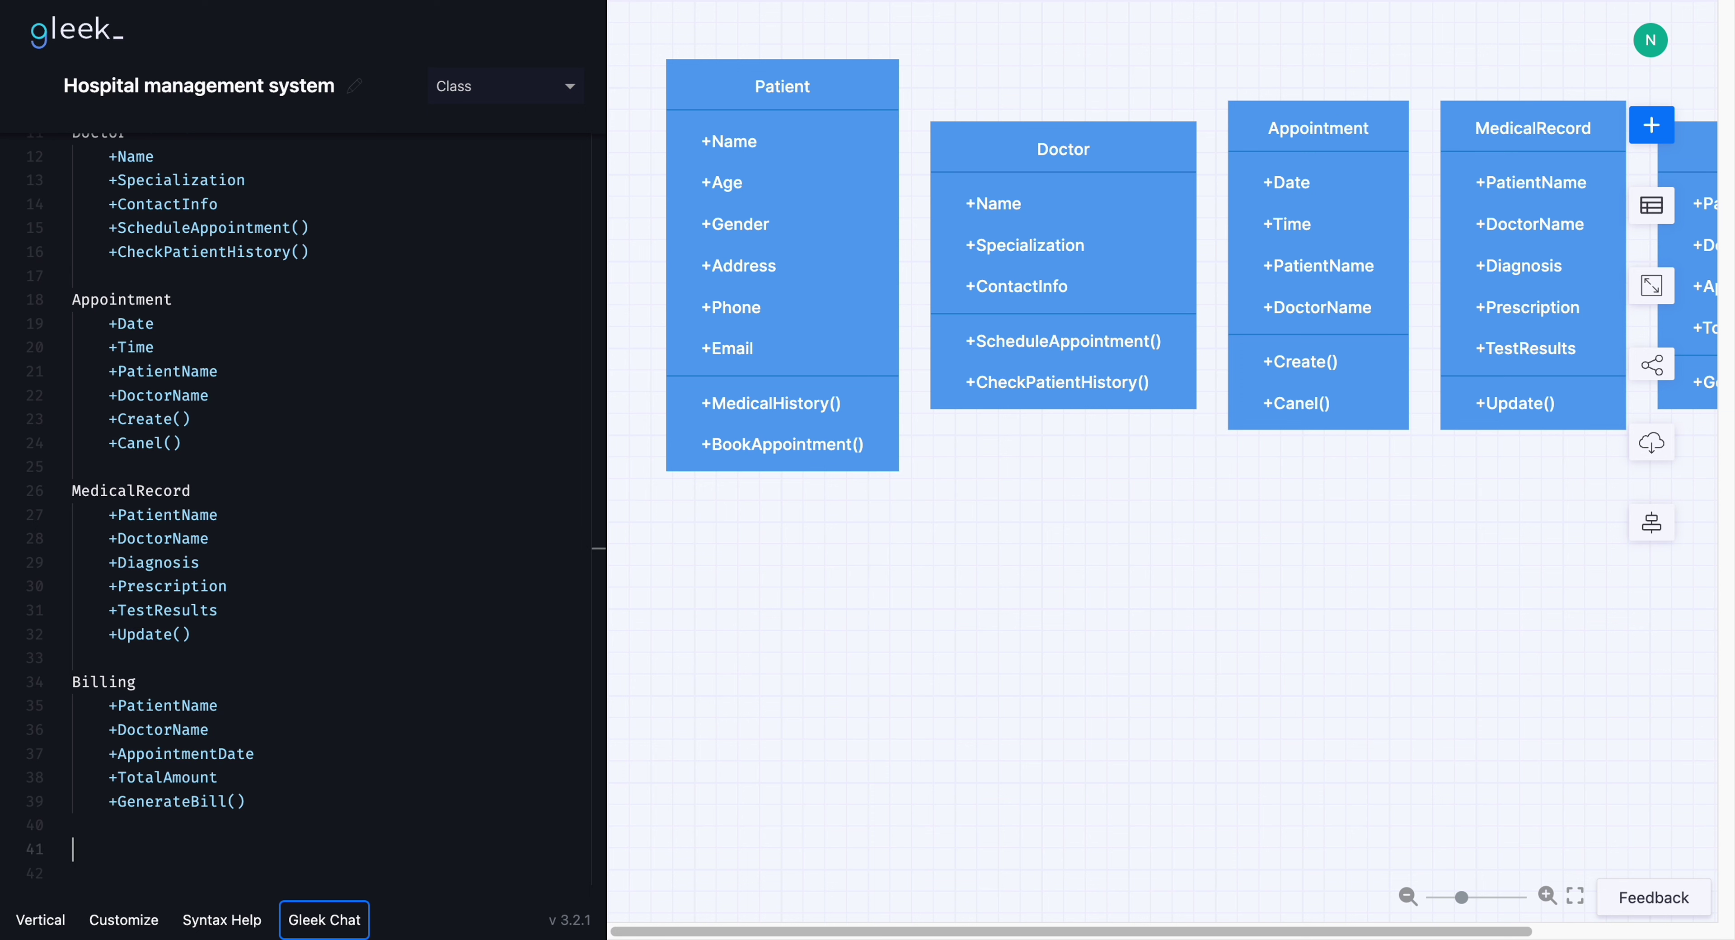
text(Hospital:)
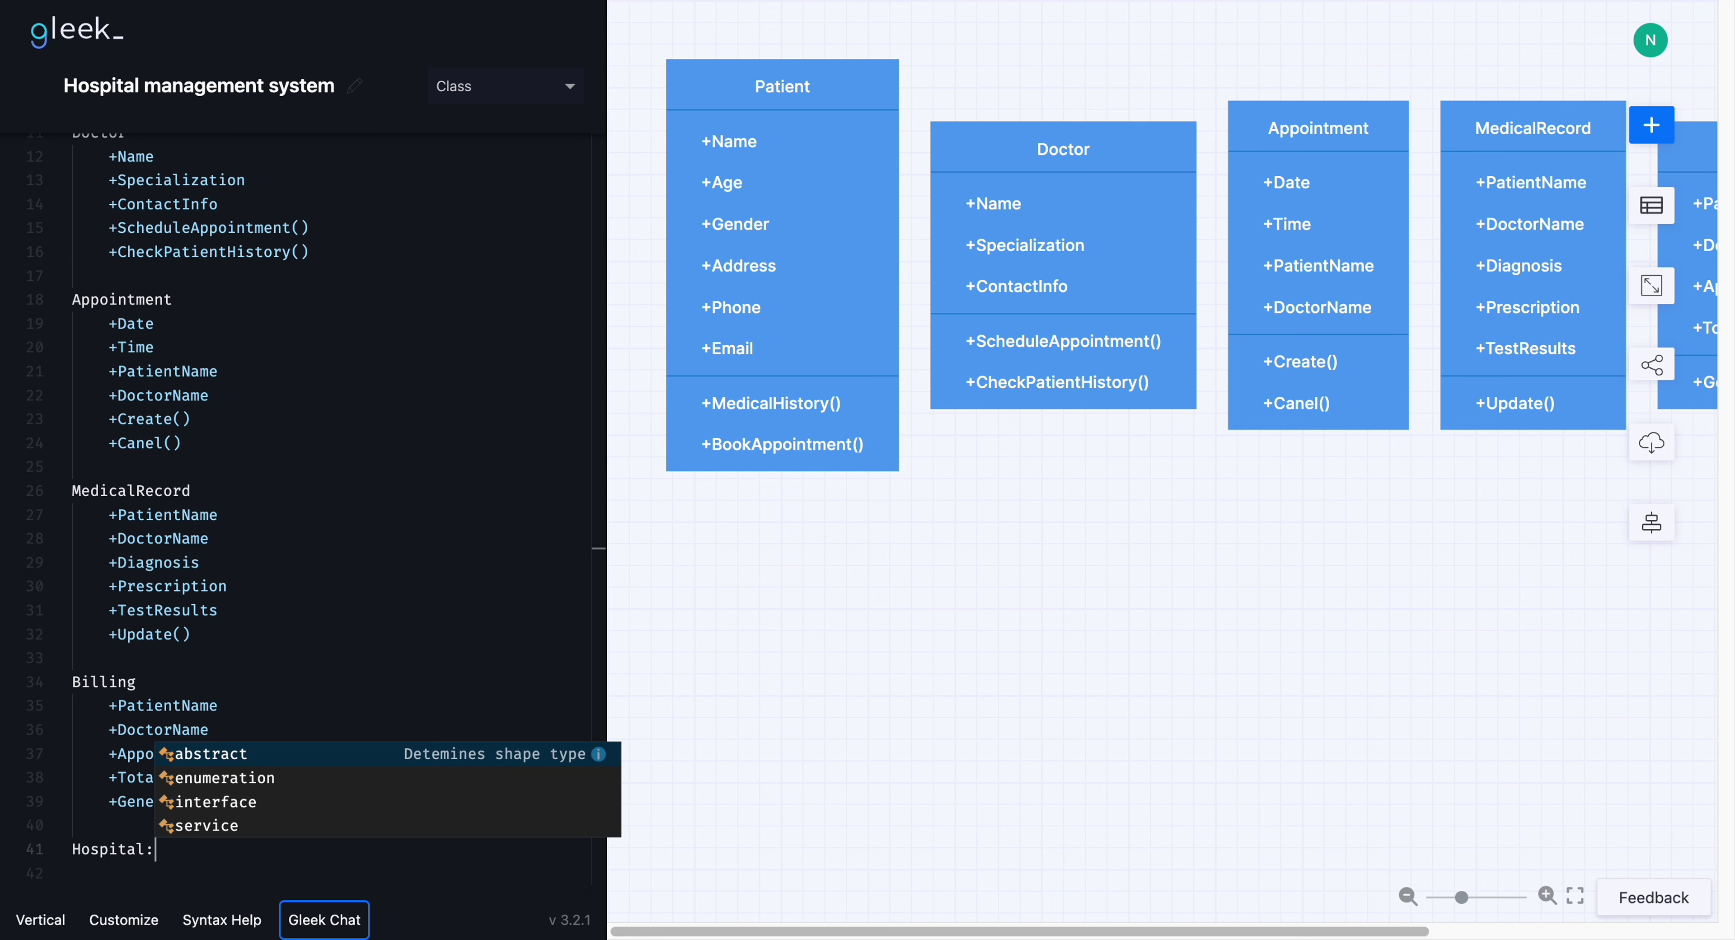
text(service)
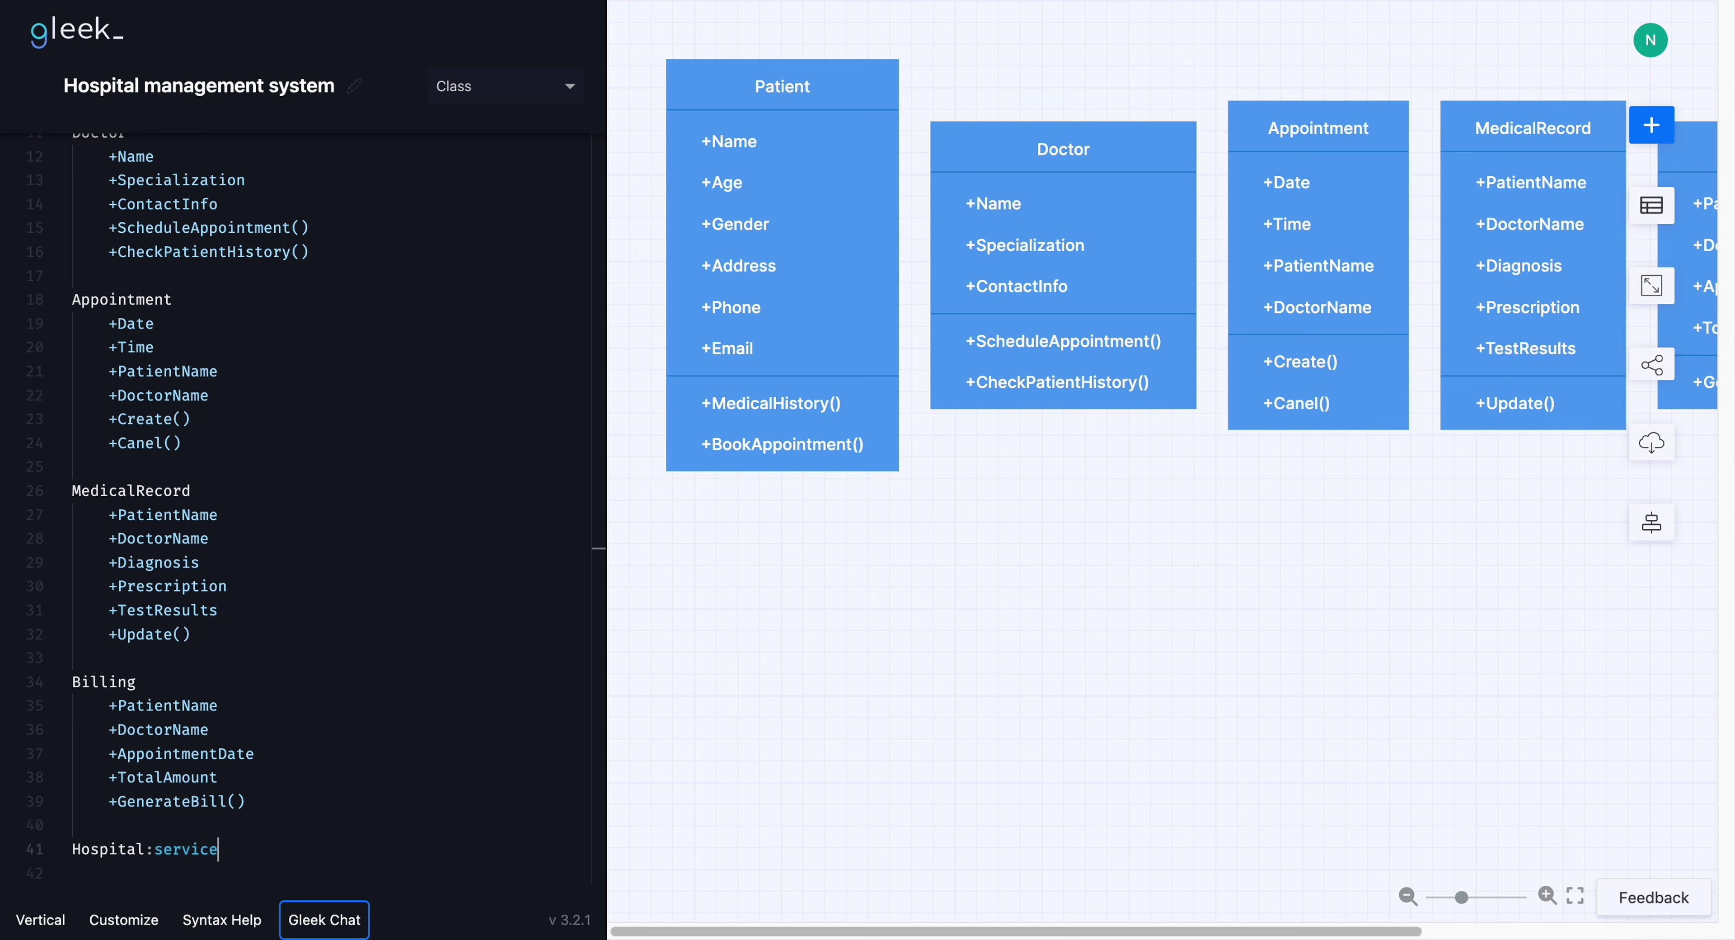
Add the public attributes +Name, +Address and +ContactInfo to the Hospital service class
key(Return)
text(+Name)
key(Return)
text(+Address)
key(Return)
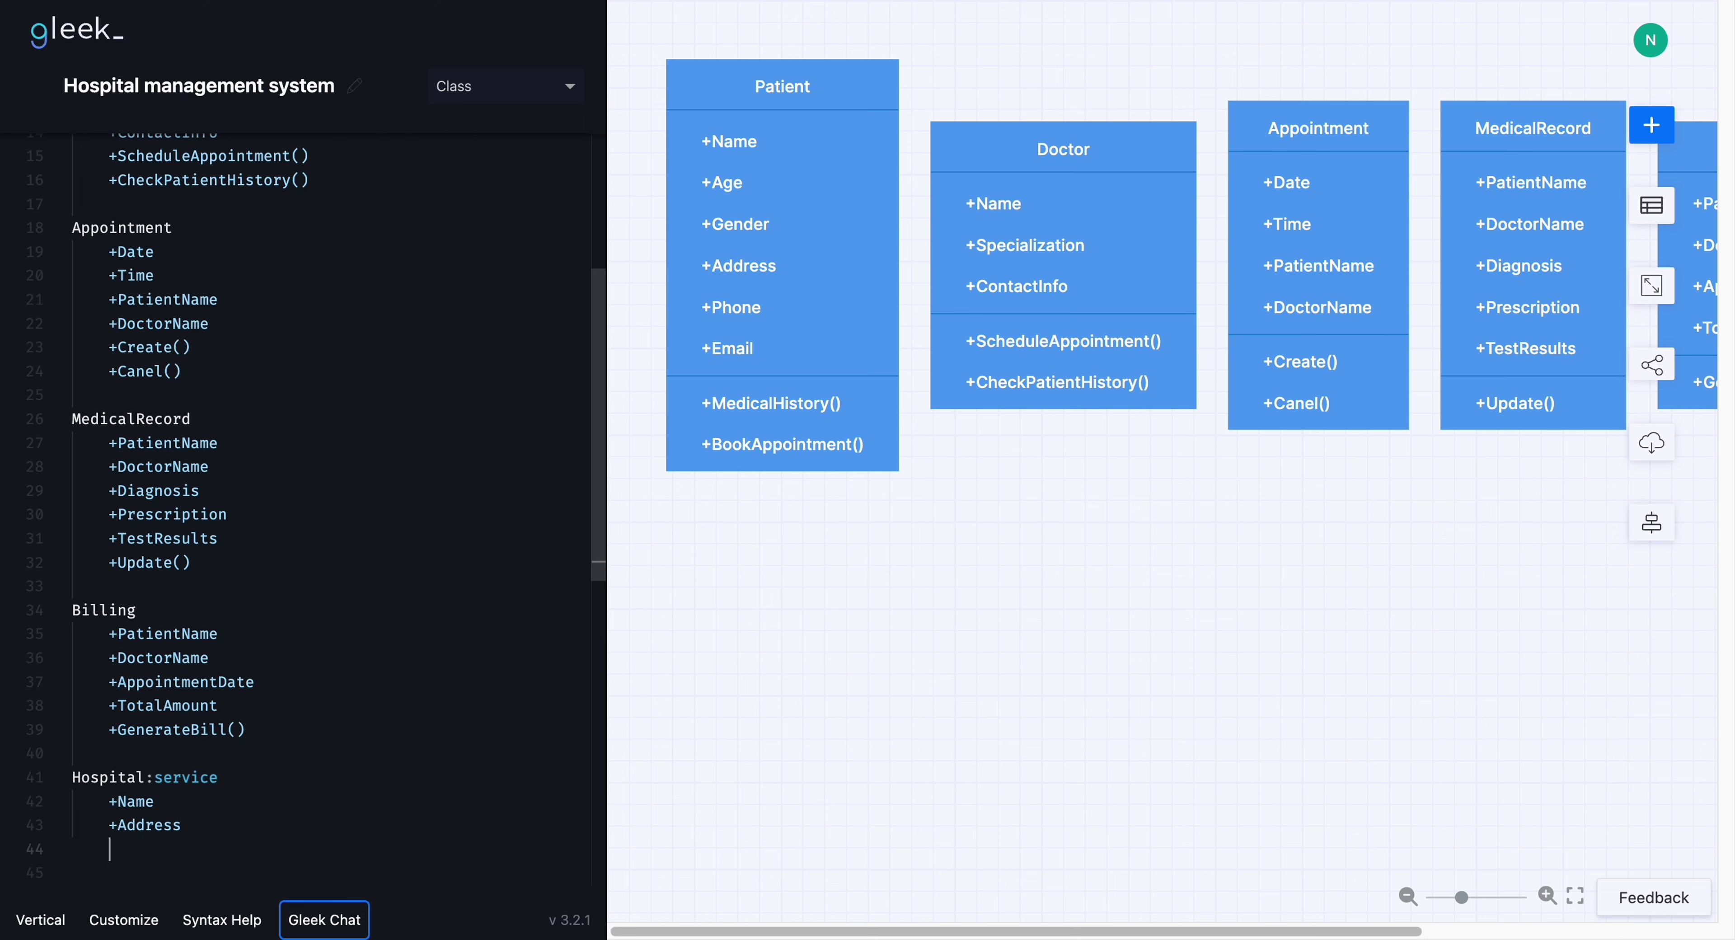
text(+ContactInfo)
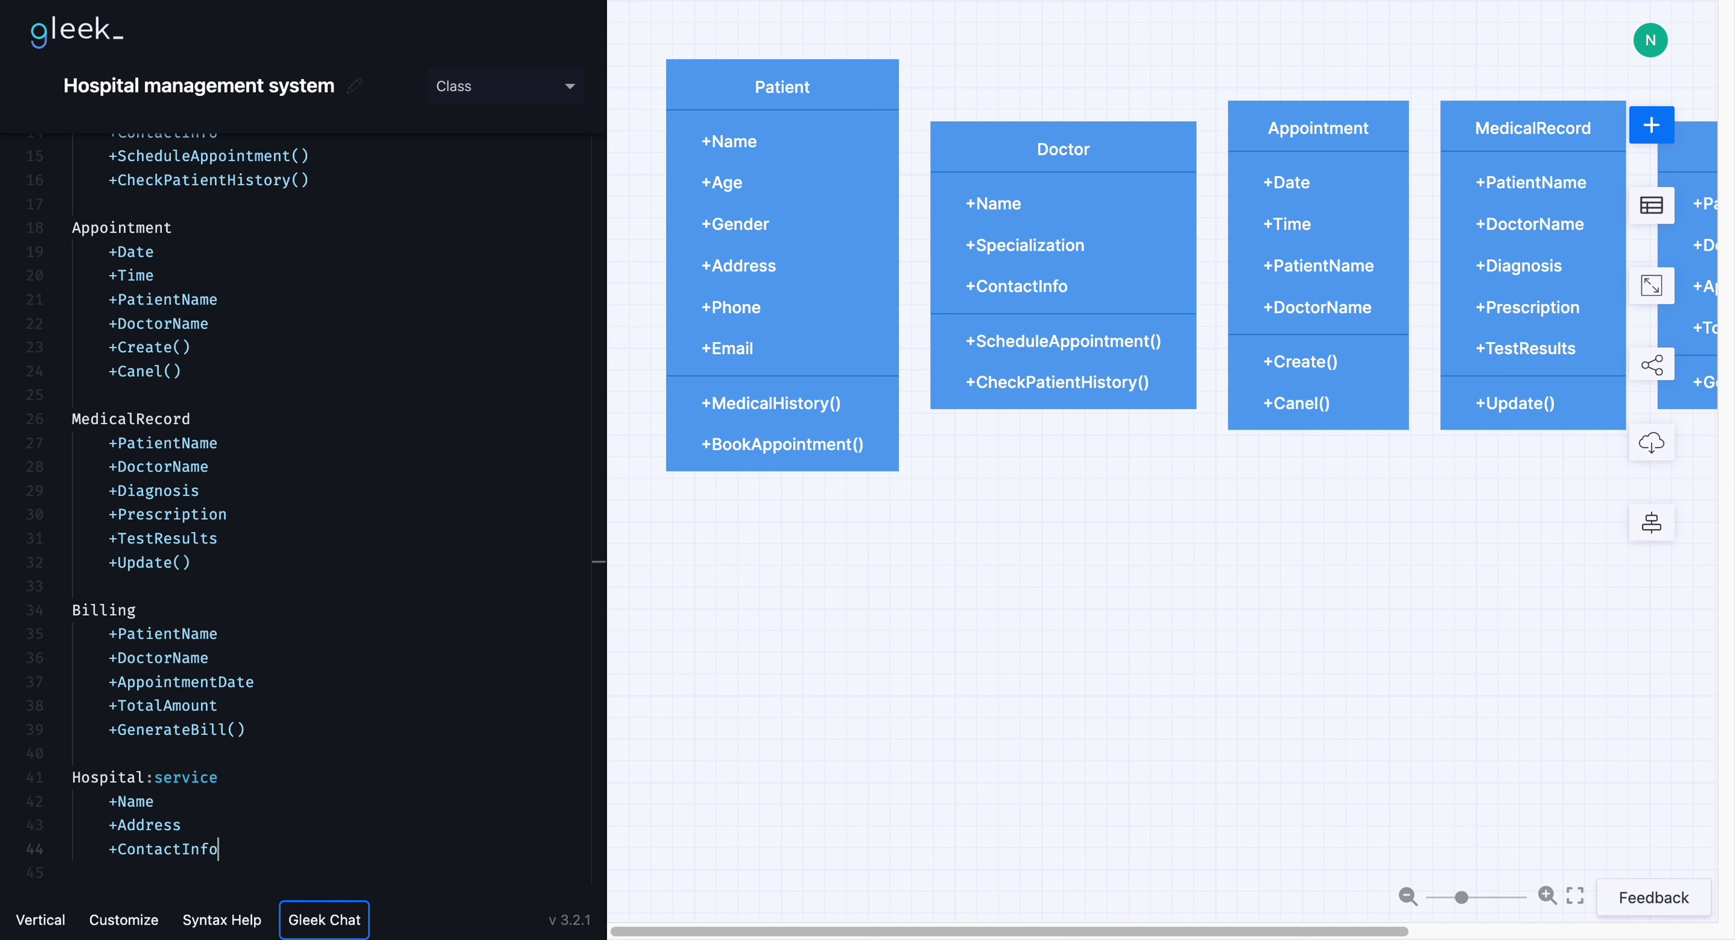
Add the public methods +ListDoctors() and +ListPatients() to the Hospital service class
key(Return)
text(+Lis)
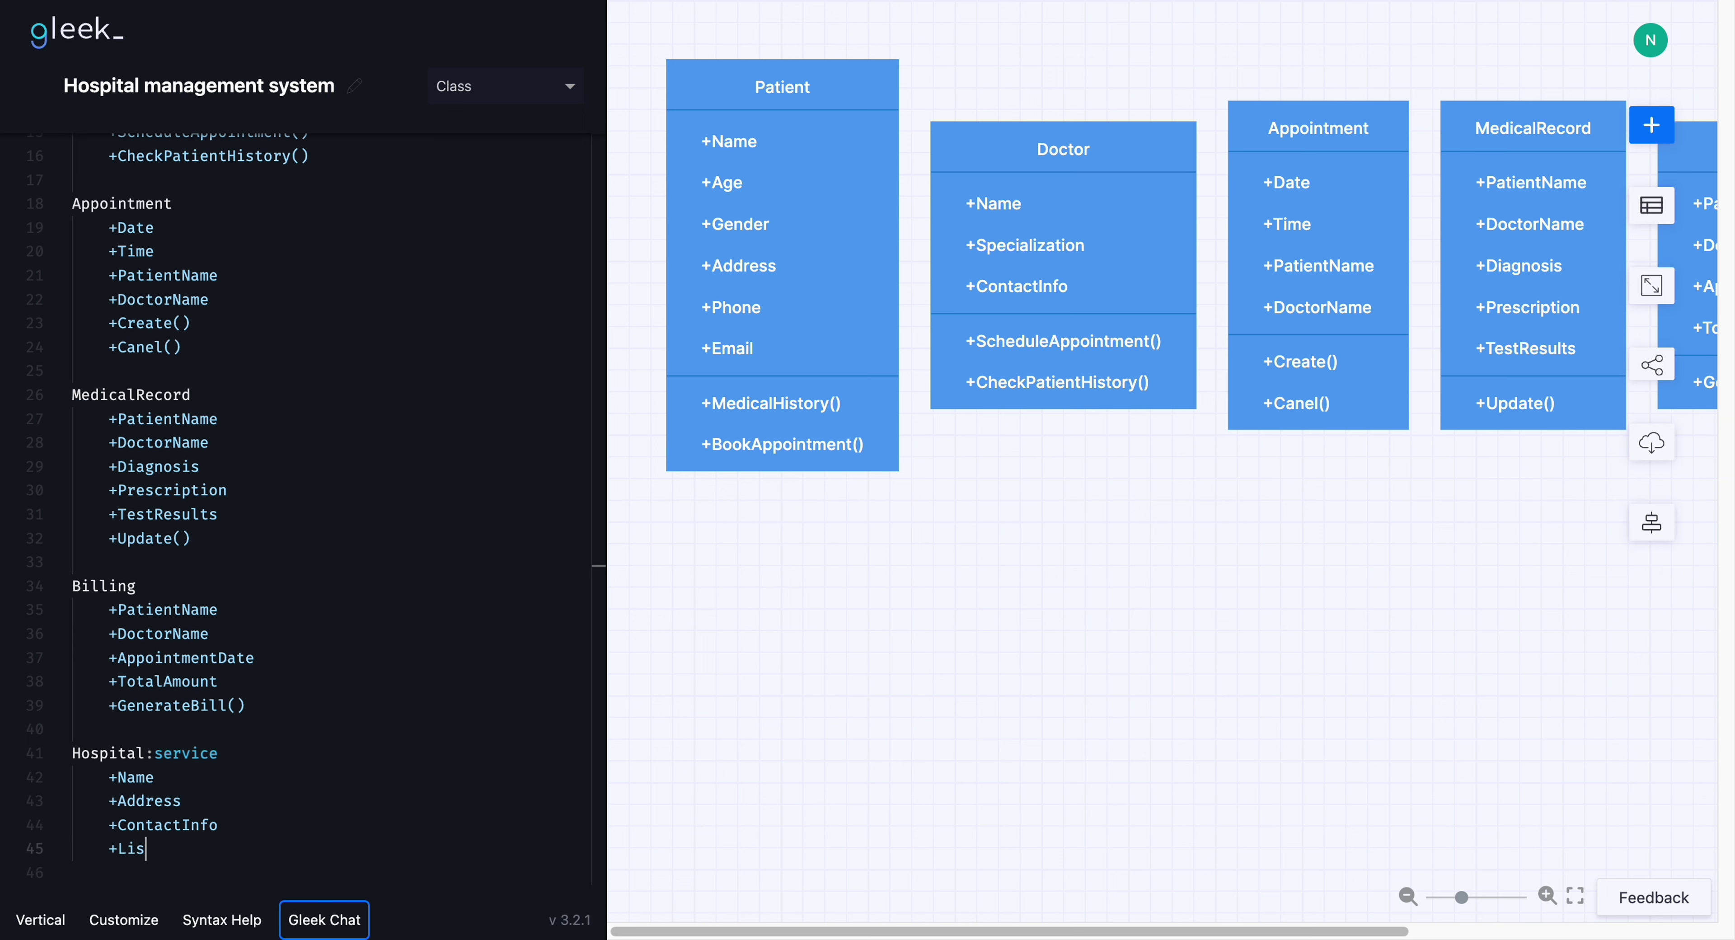
text(tDoctors())
key(Return)
text(+ListPatients())
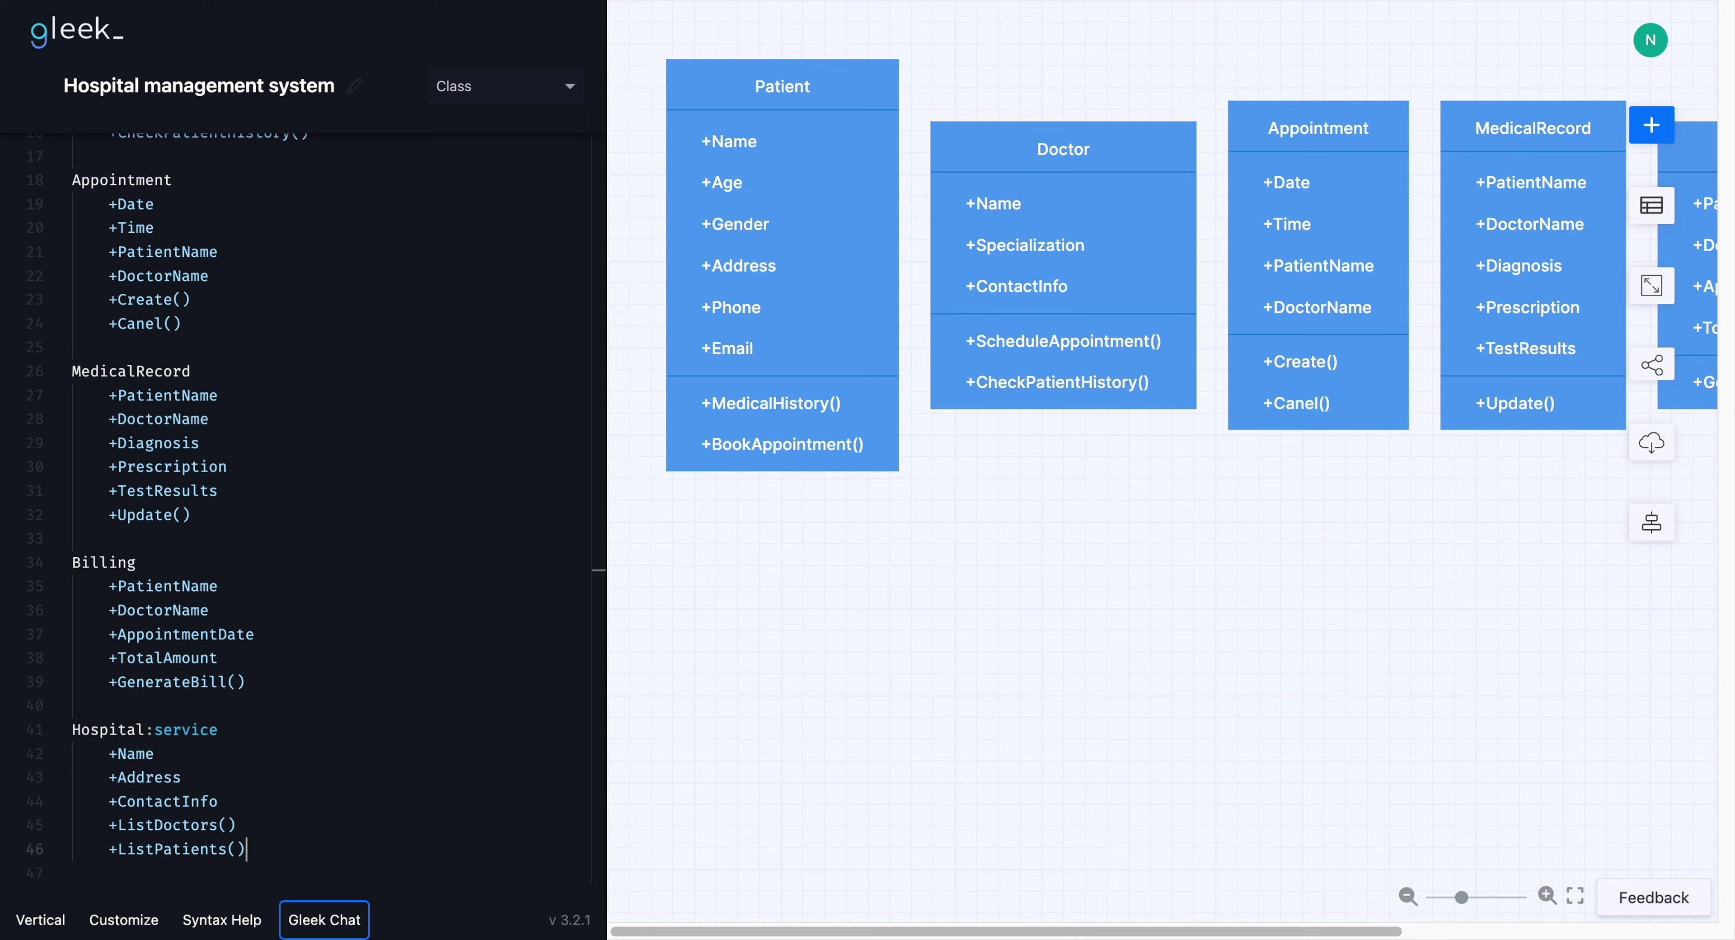
Add the public methods +ManageAppointments() and +ManageBilling() to the Hospital service class
key(Return)
text(+Manage)
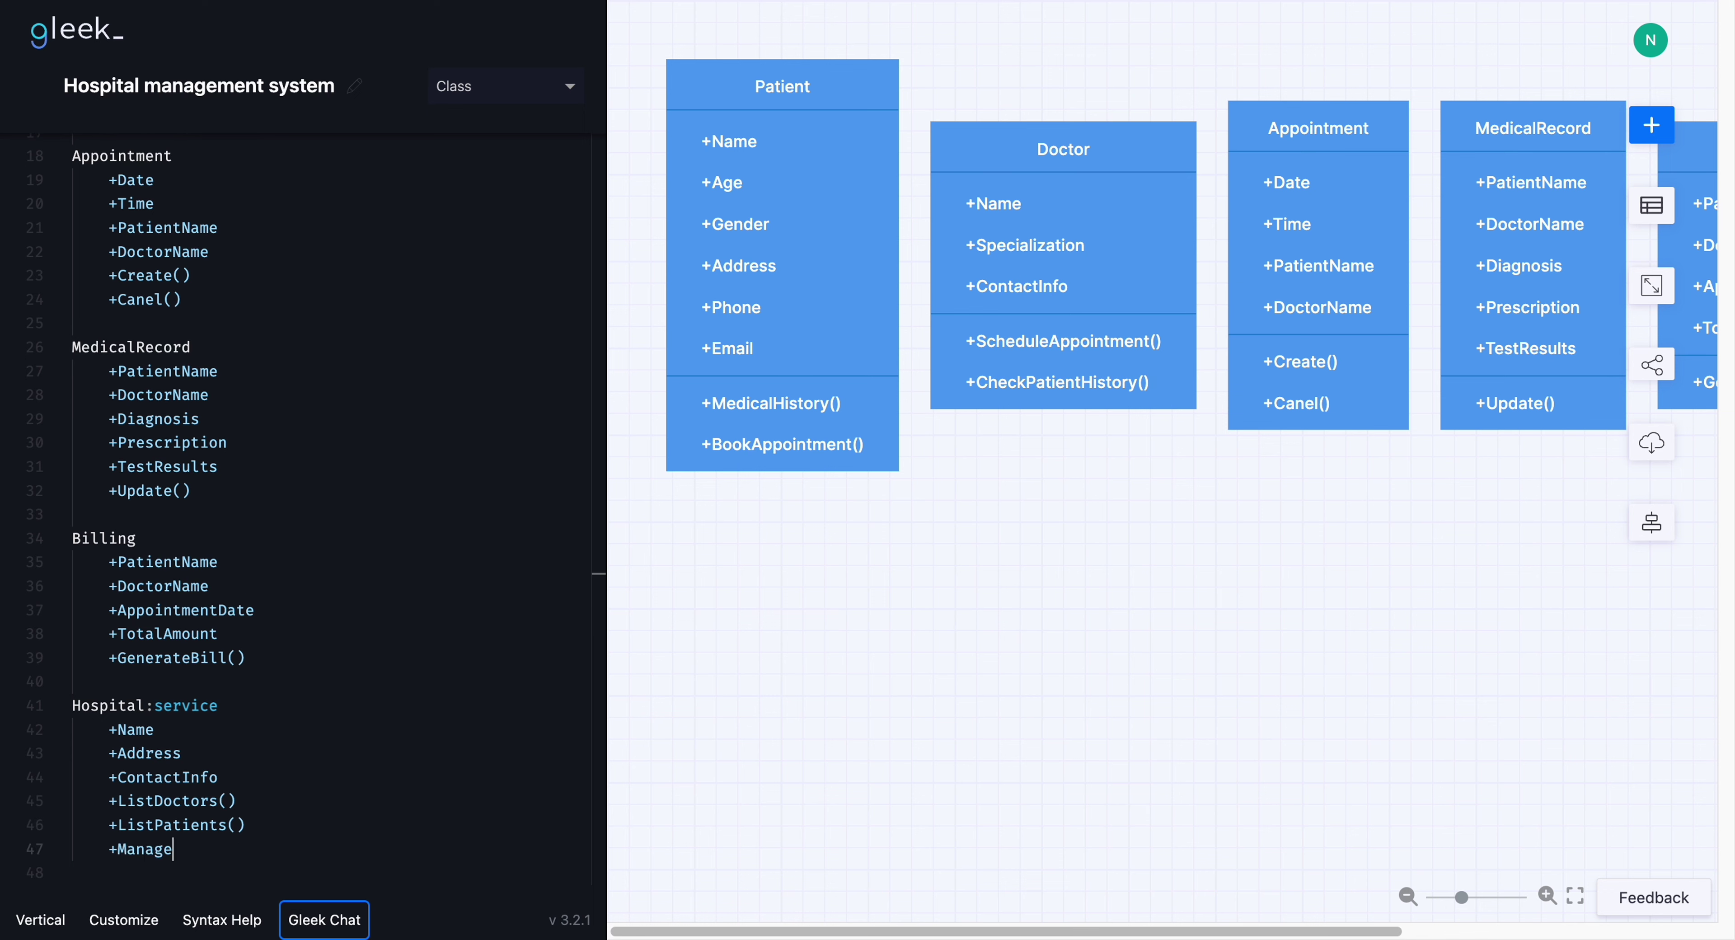
text(Appointments())
key(Return)
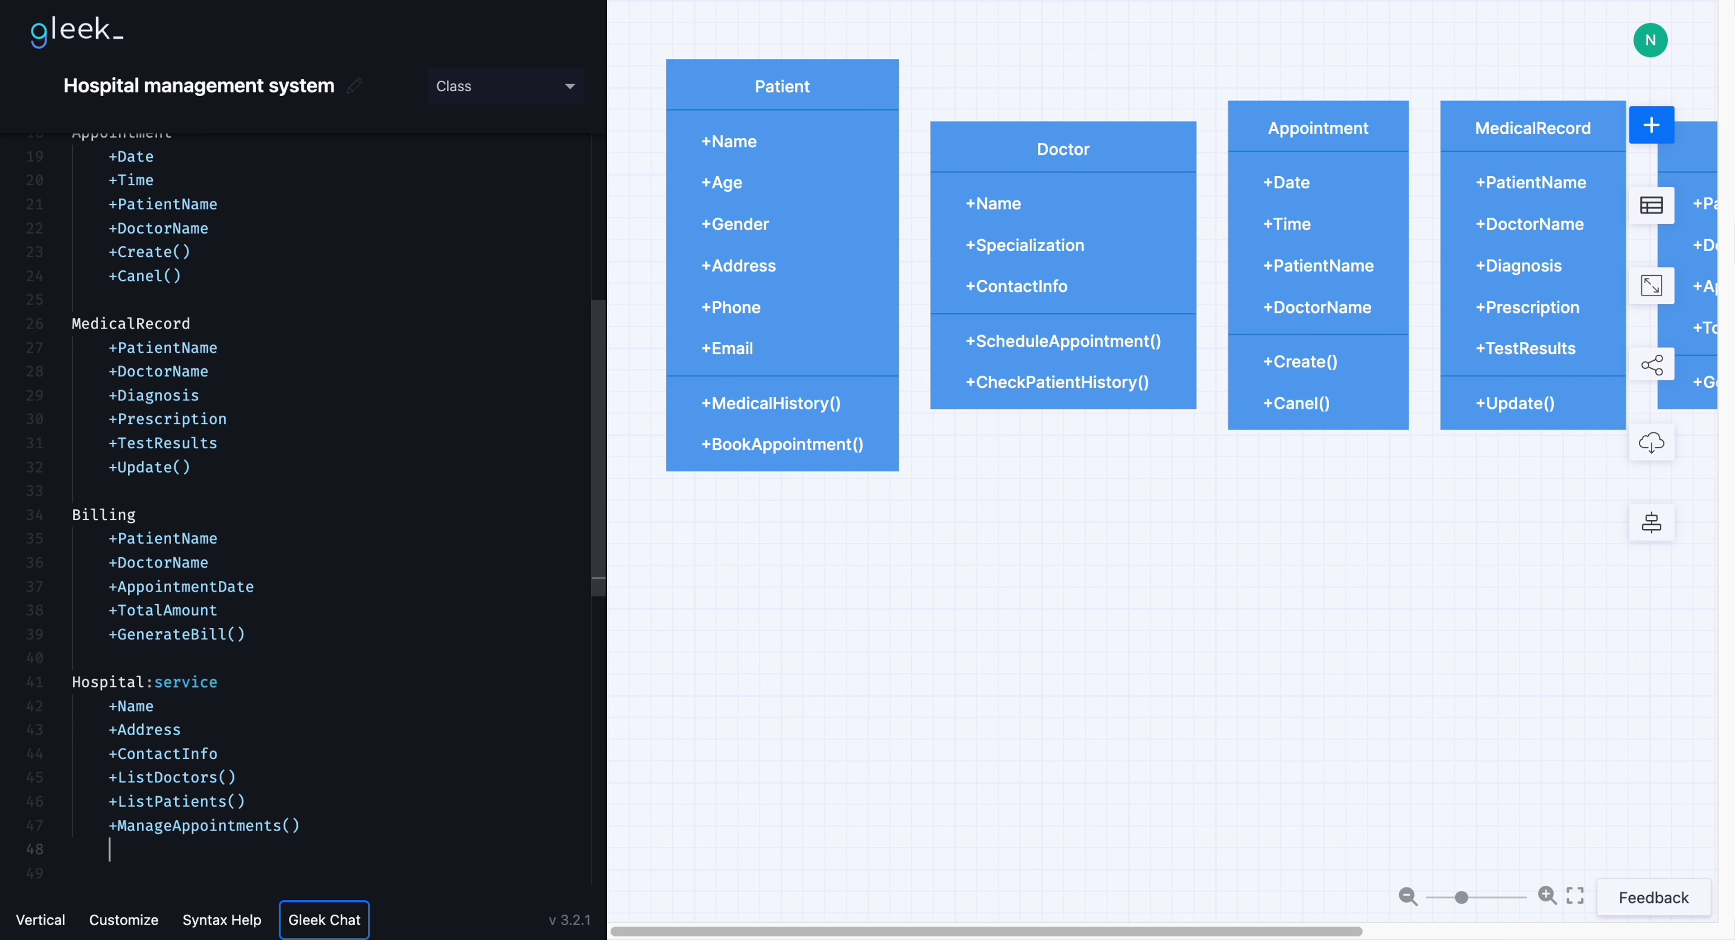
text(+Mana)
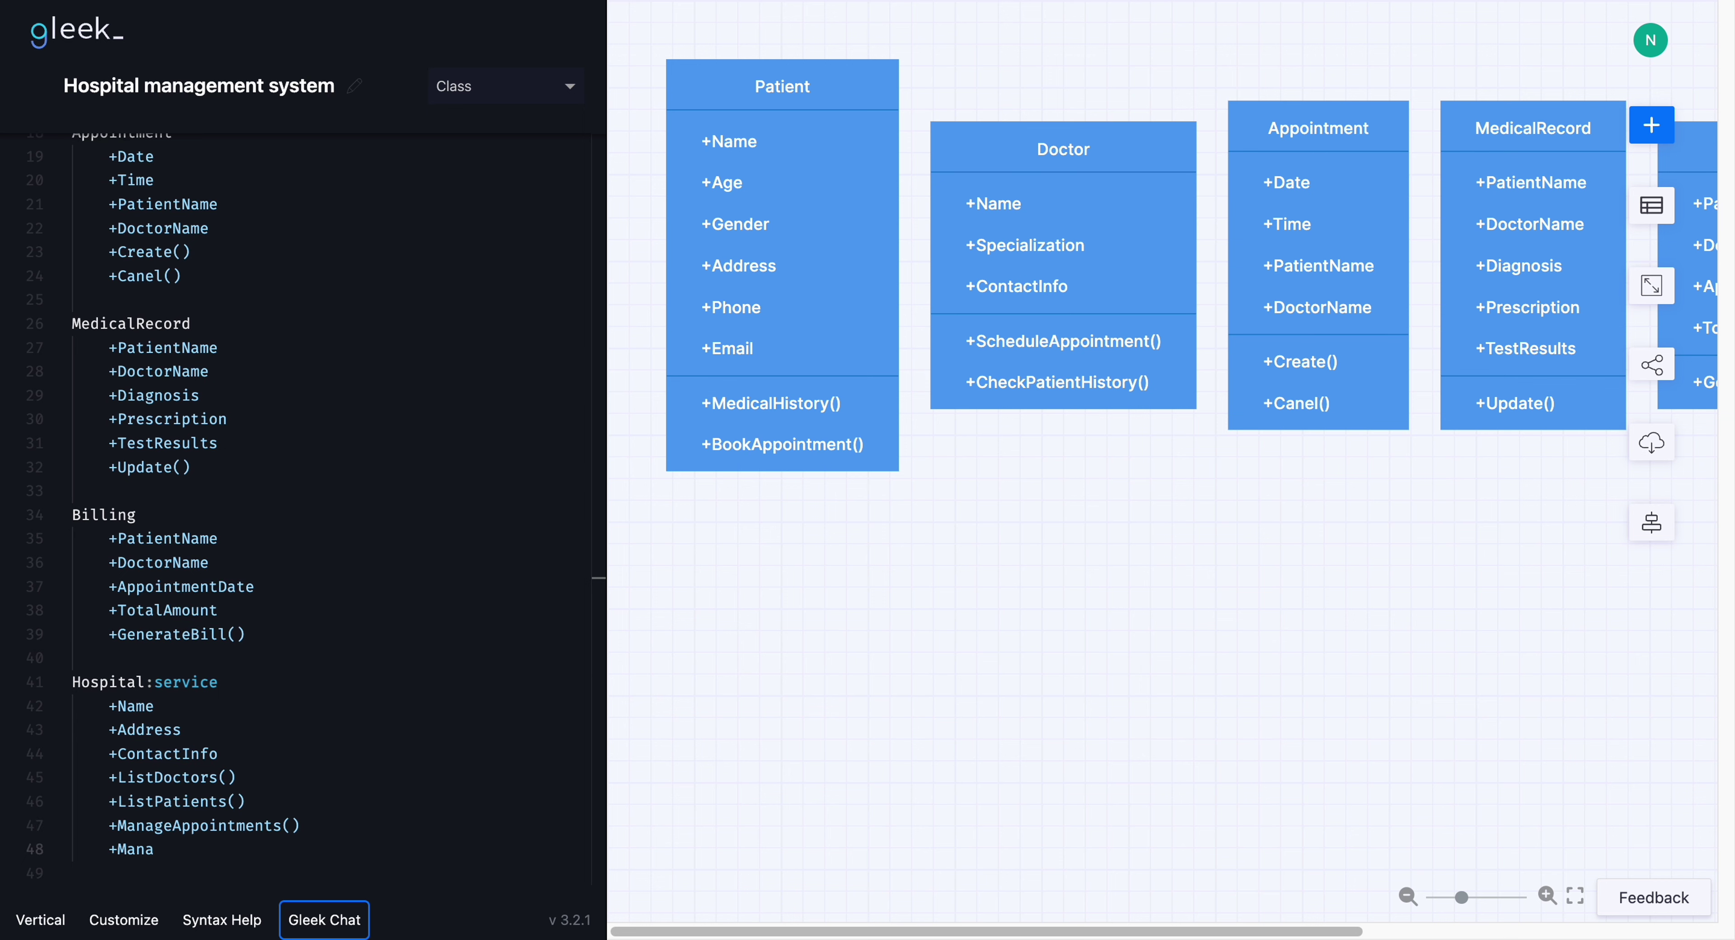
text(geBilling())
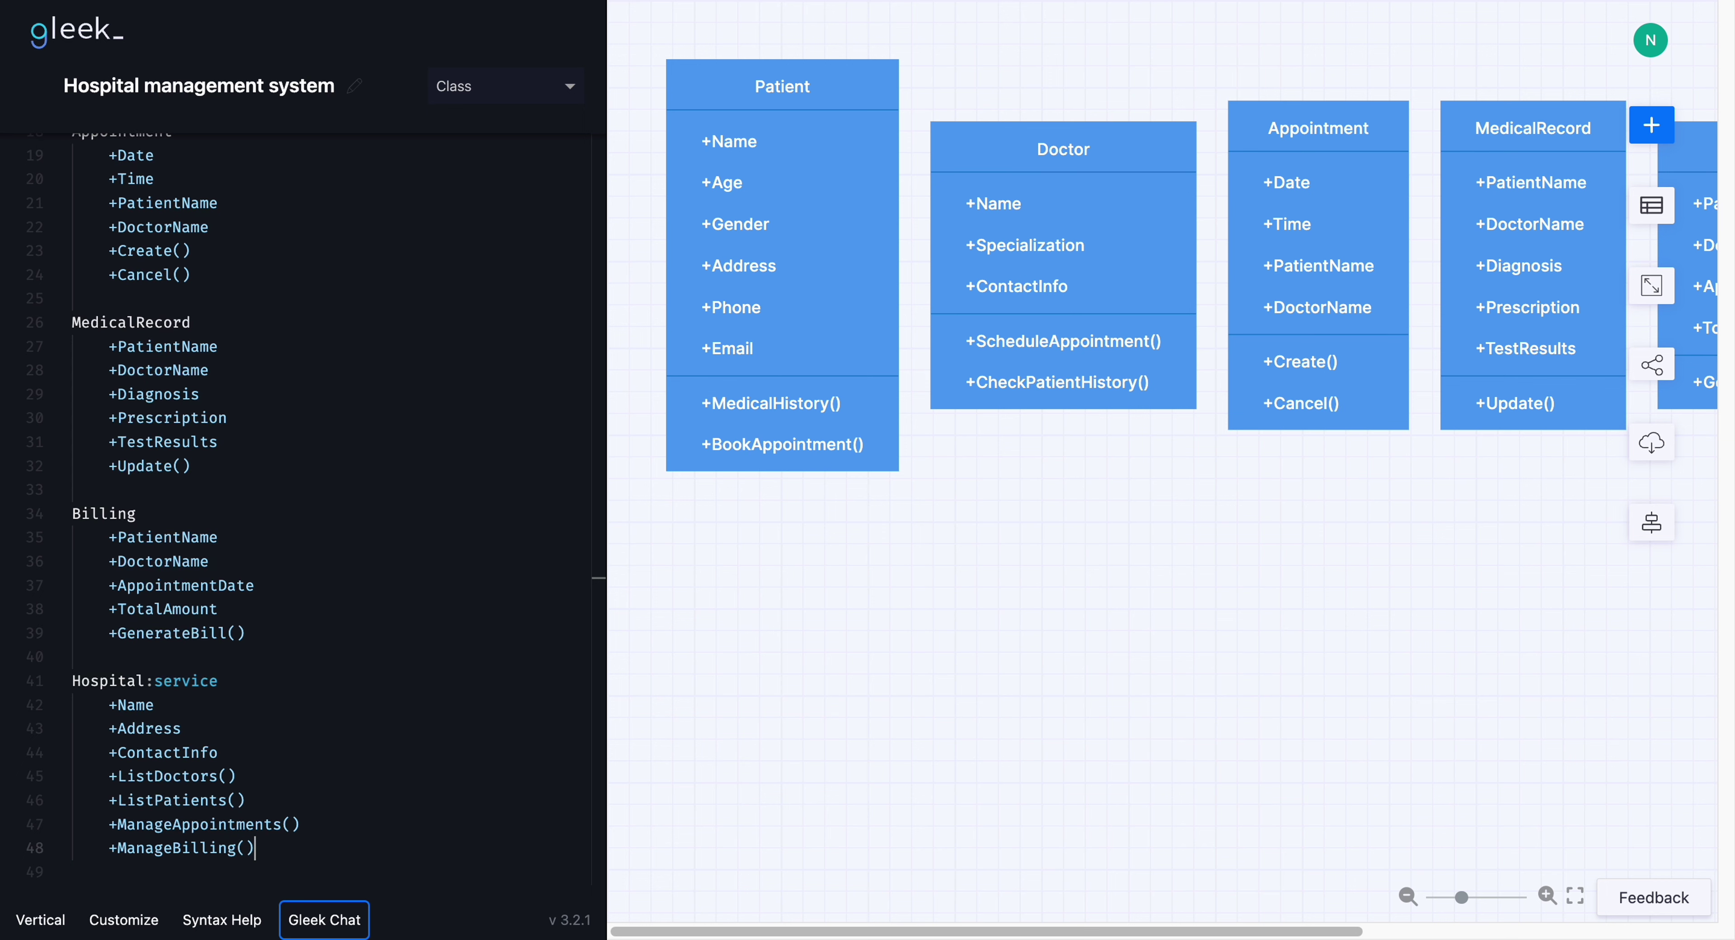
Relate Patient to Appointment as one-to-many below the Hospital class, after a blank line, with Patient {1}-{1..*}->Appointment
key(Return)
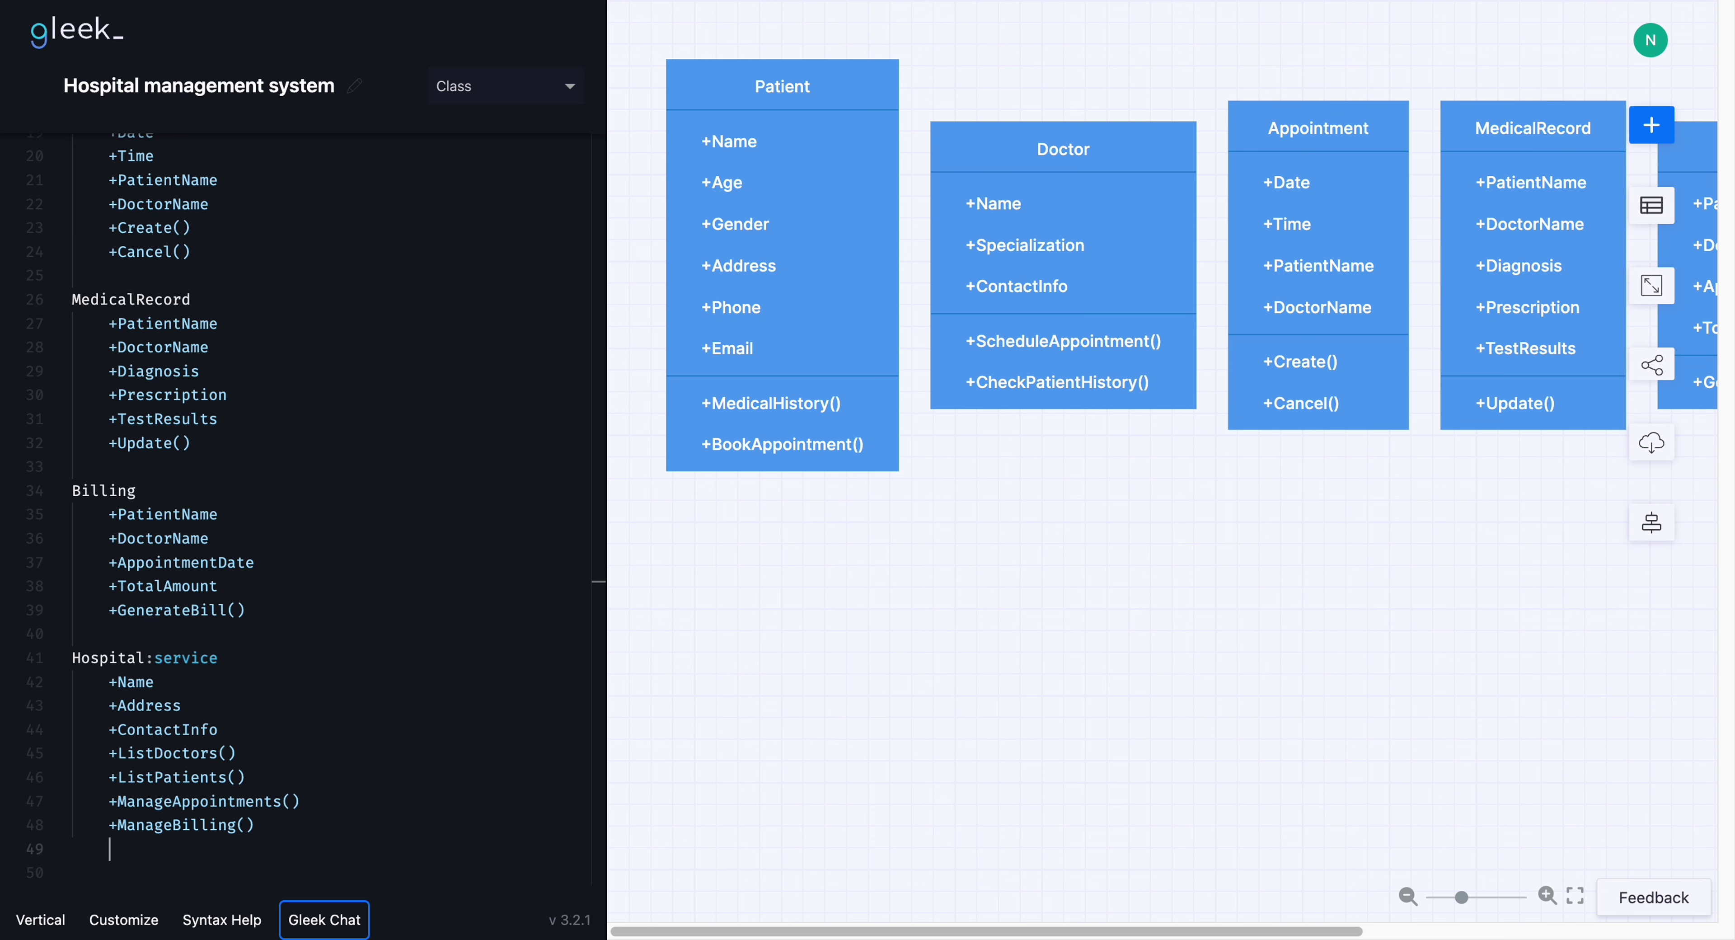
key(Return)
text(Pati)
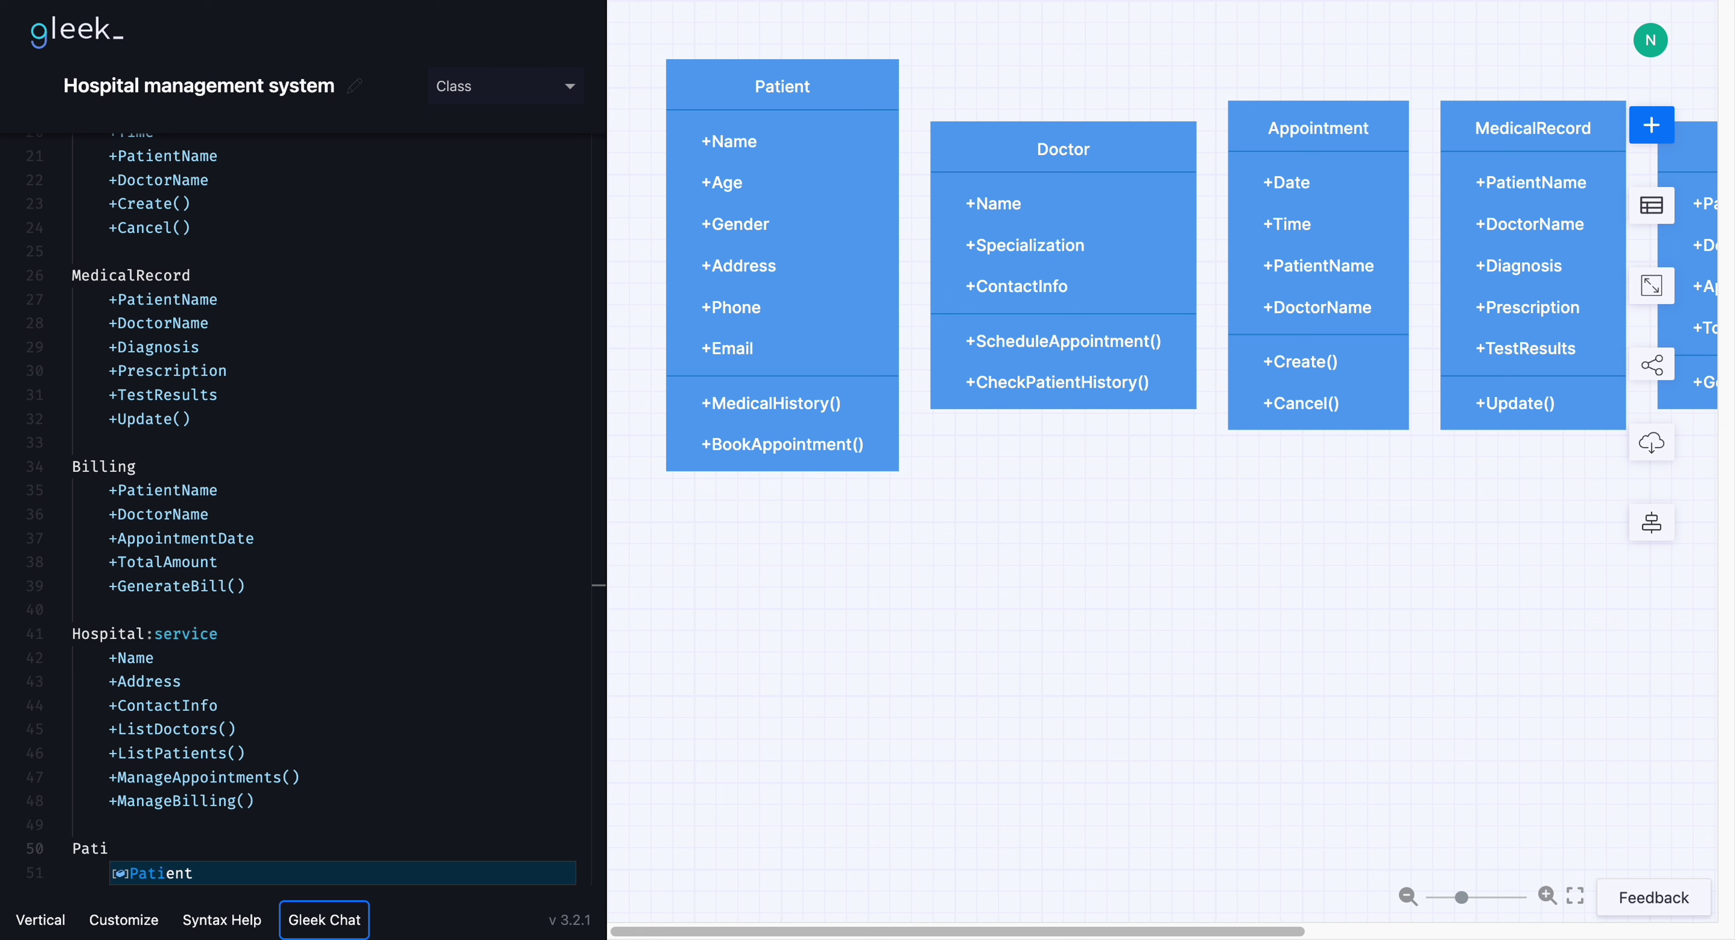
key(Return)
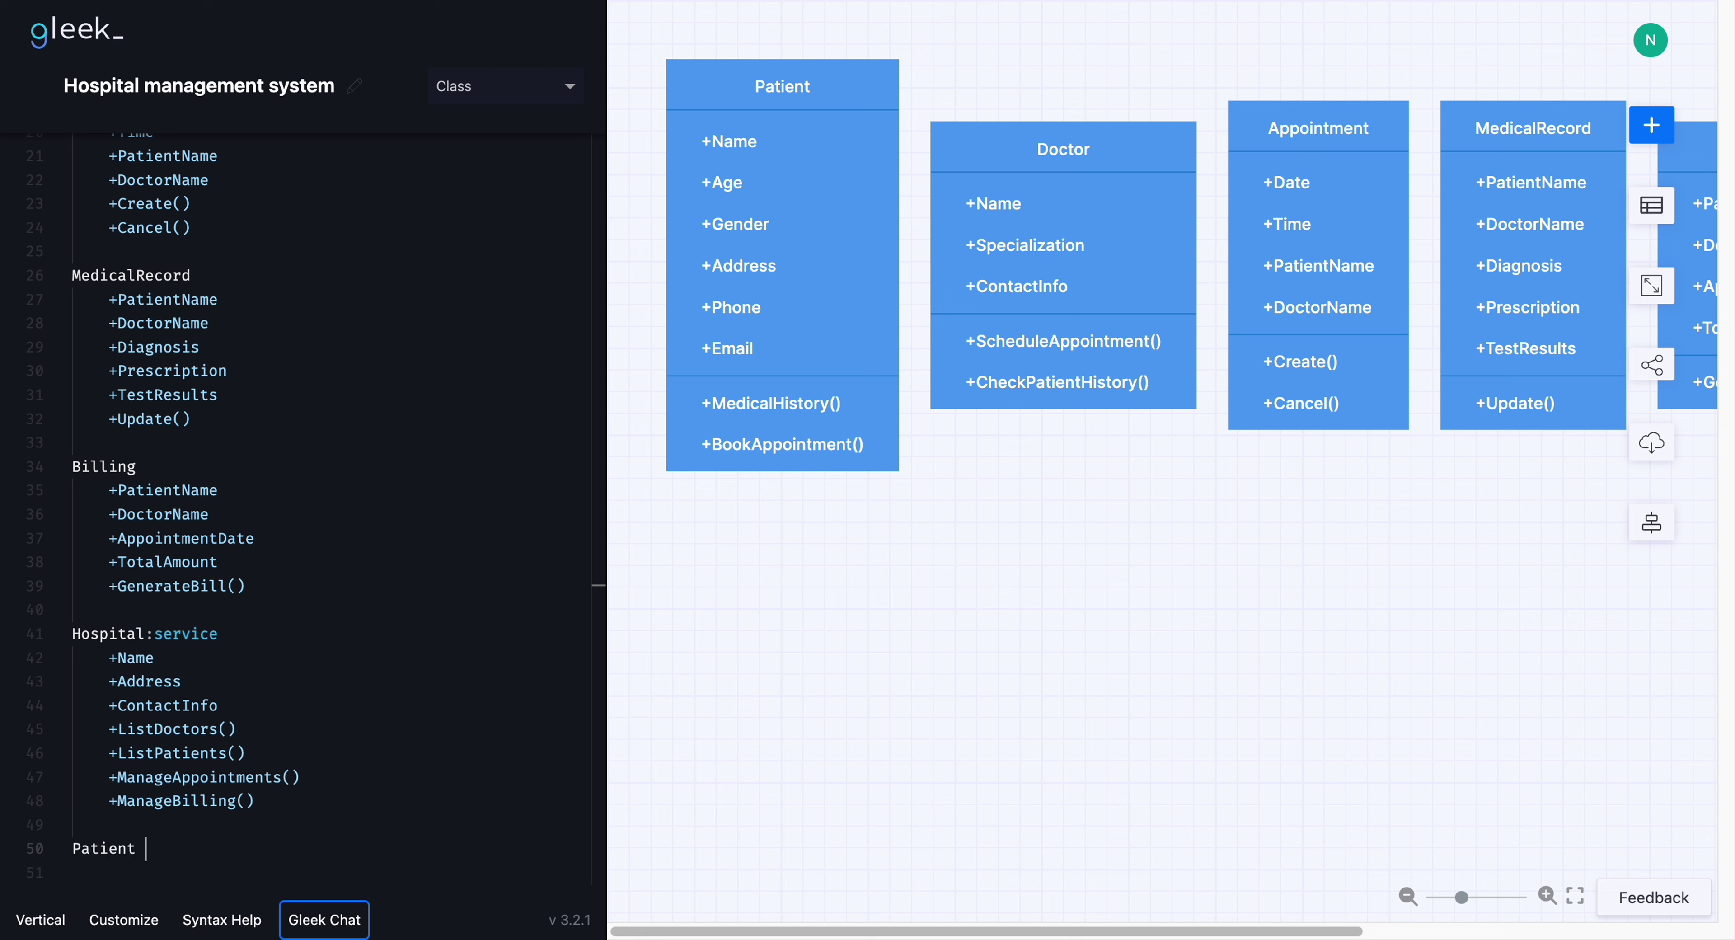
text({1}-{1..)
text(*}->Appointment)
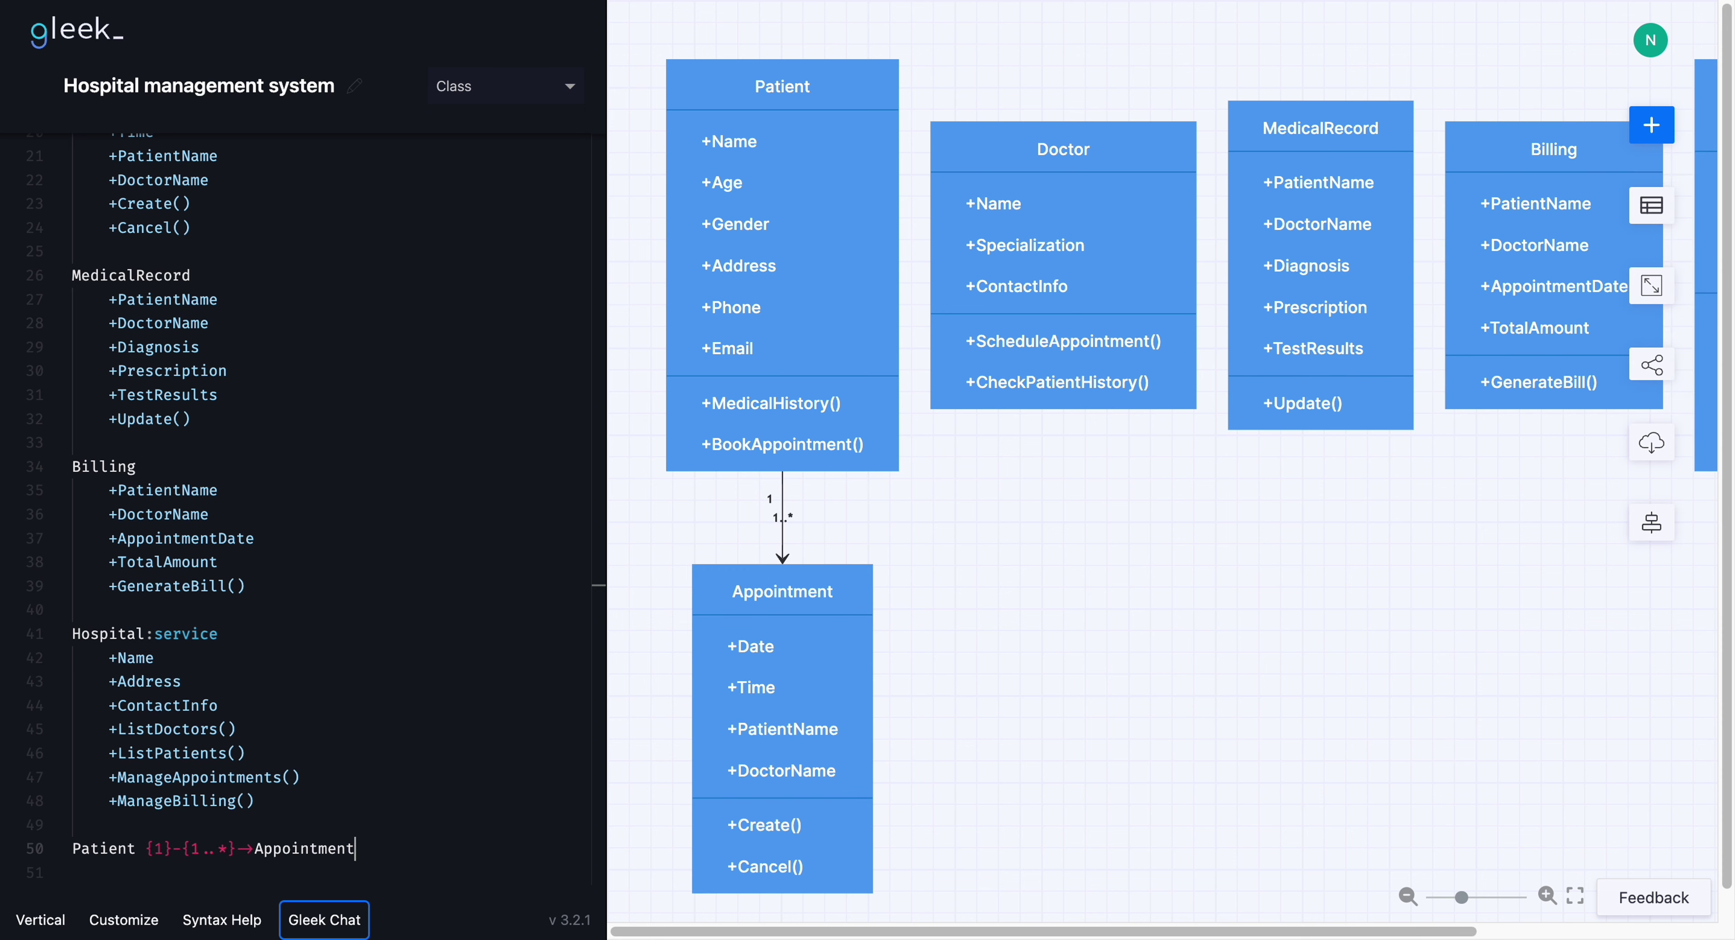
Relate Appointment to MedicalRecord as one-to-one on a new line with Appointment {1}-{1}-> MedicalRecord
key(Return)
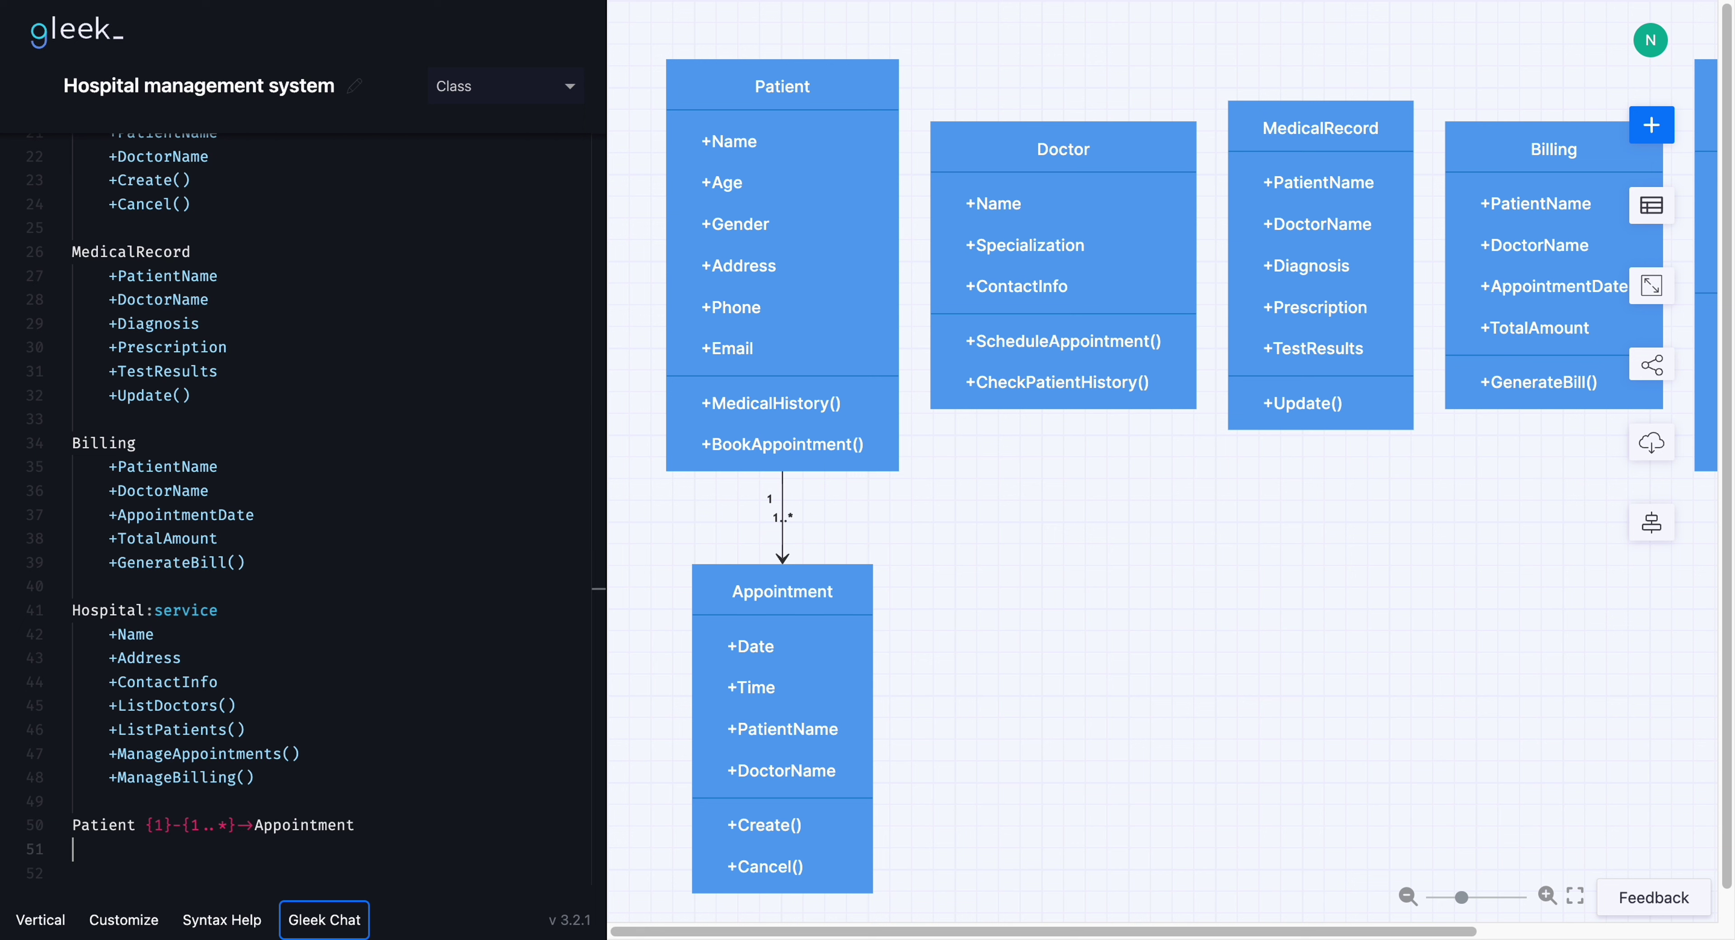
text(Appointment {1}-{1}-)
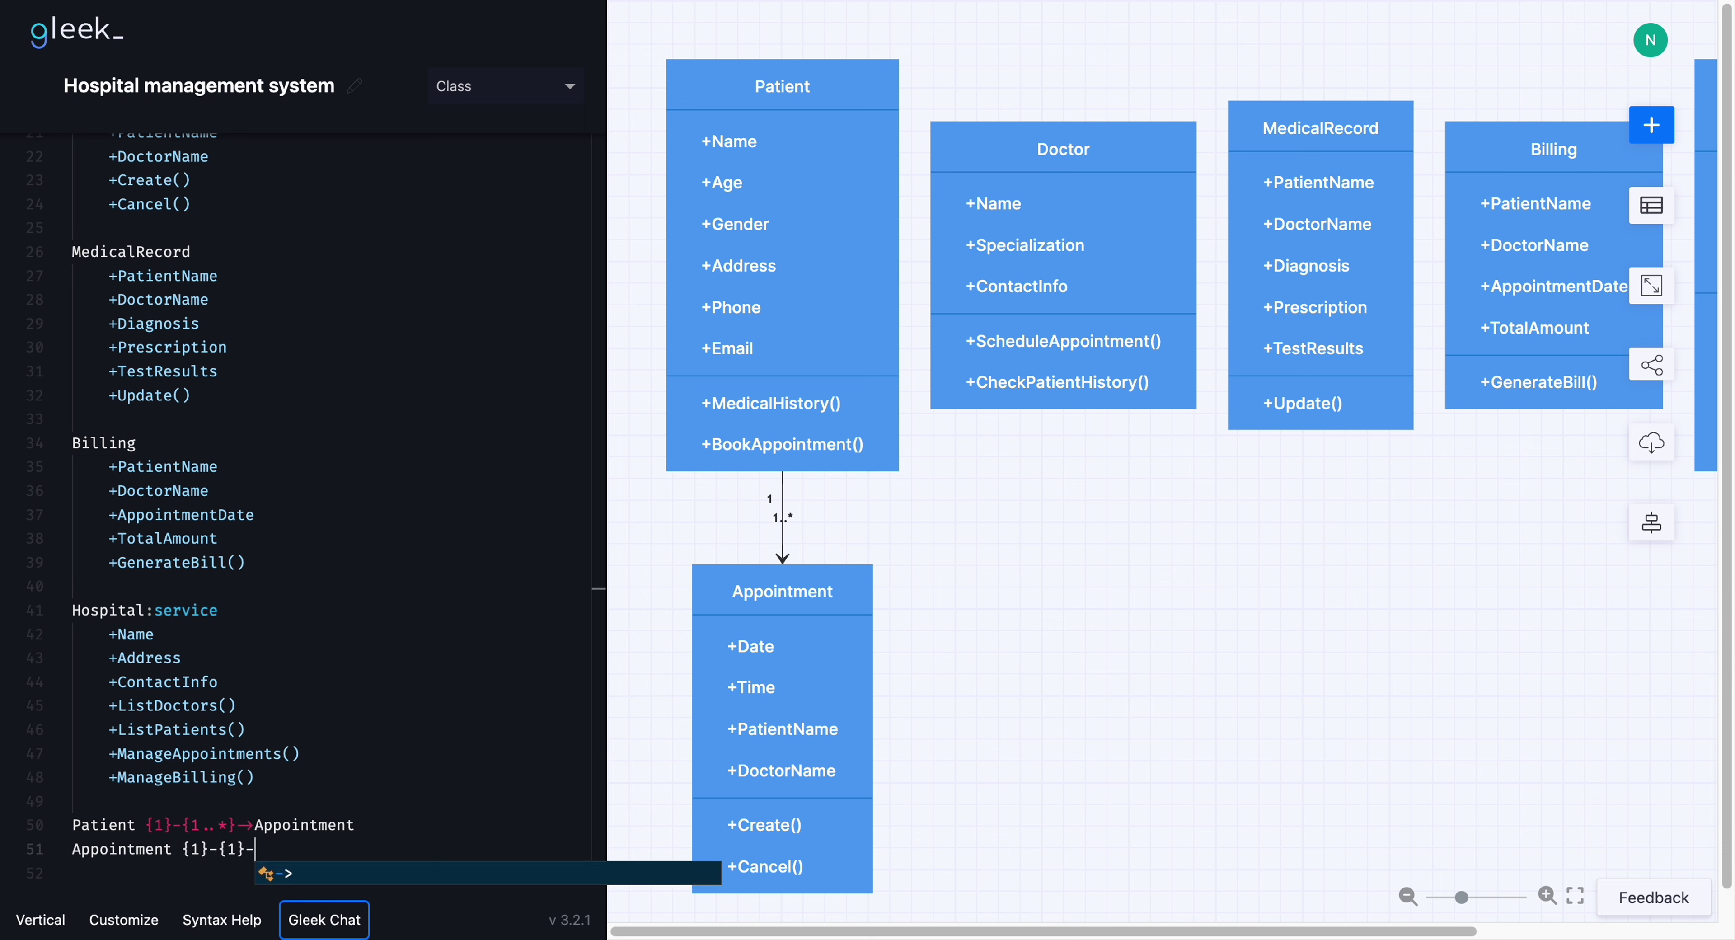
text(> MedicalRecord)
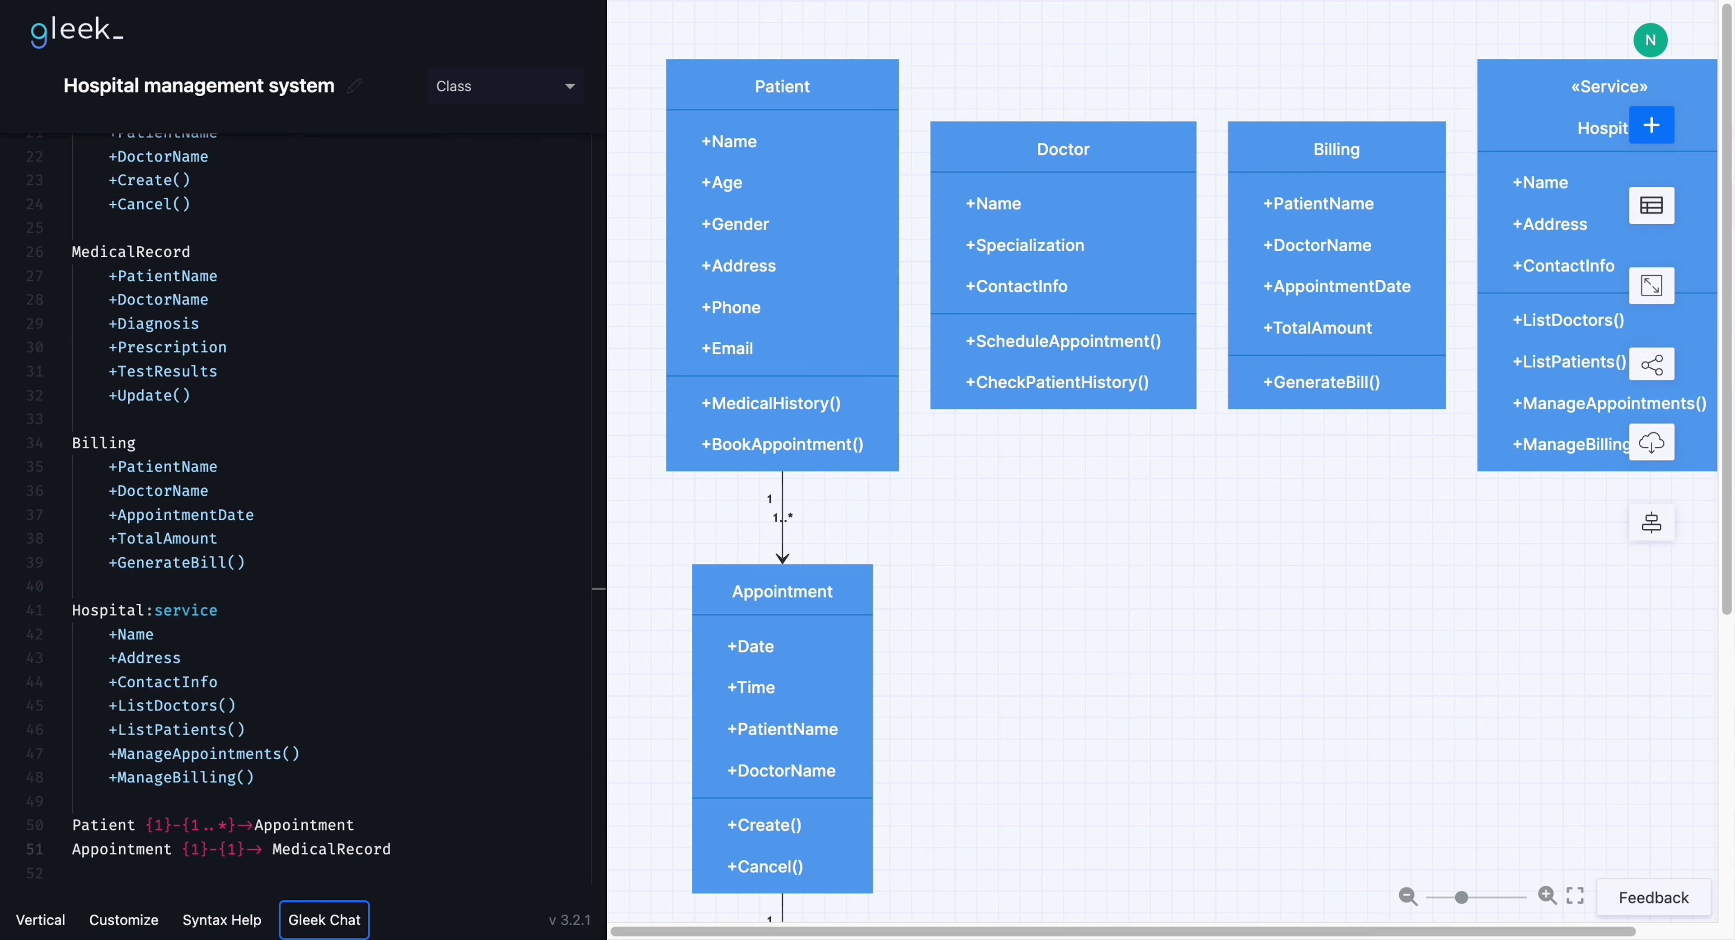
Relate Patient to MedicalRecord as one-to-one on a new line with Patient {1}-{1}-> MedicalRecord
key(Return)
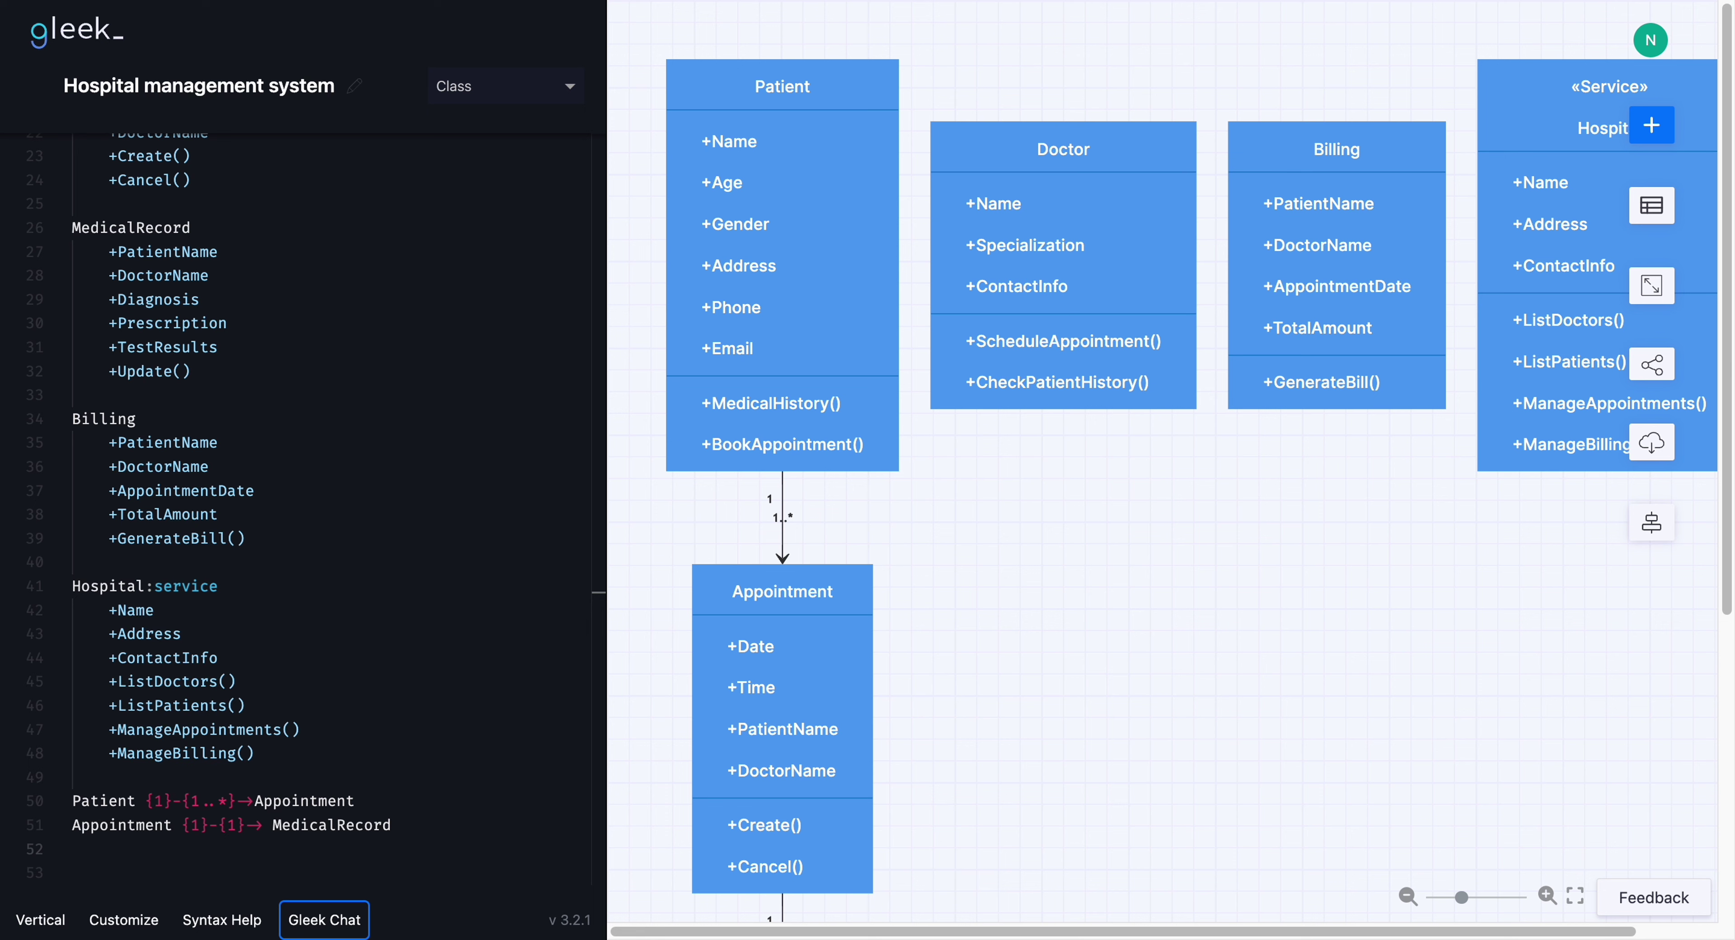
text(Patient {1}-)
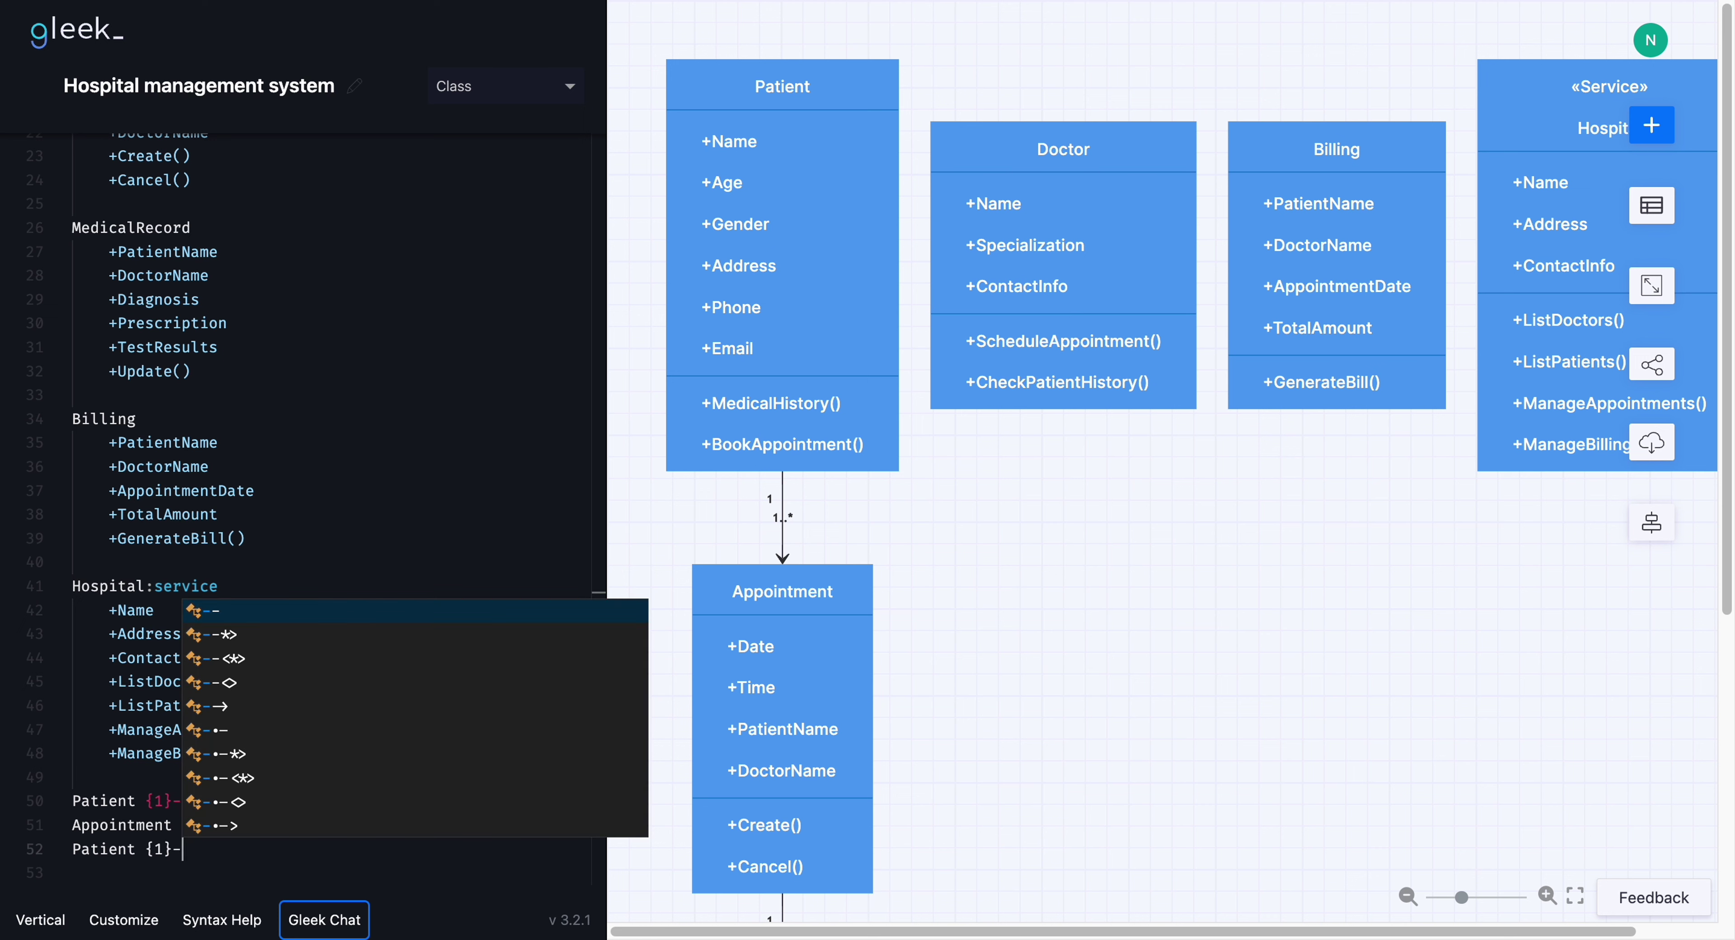
text({1}->)
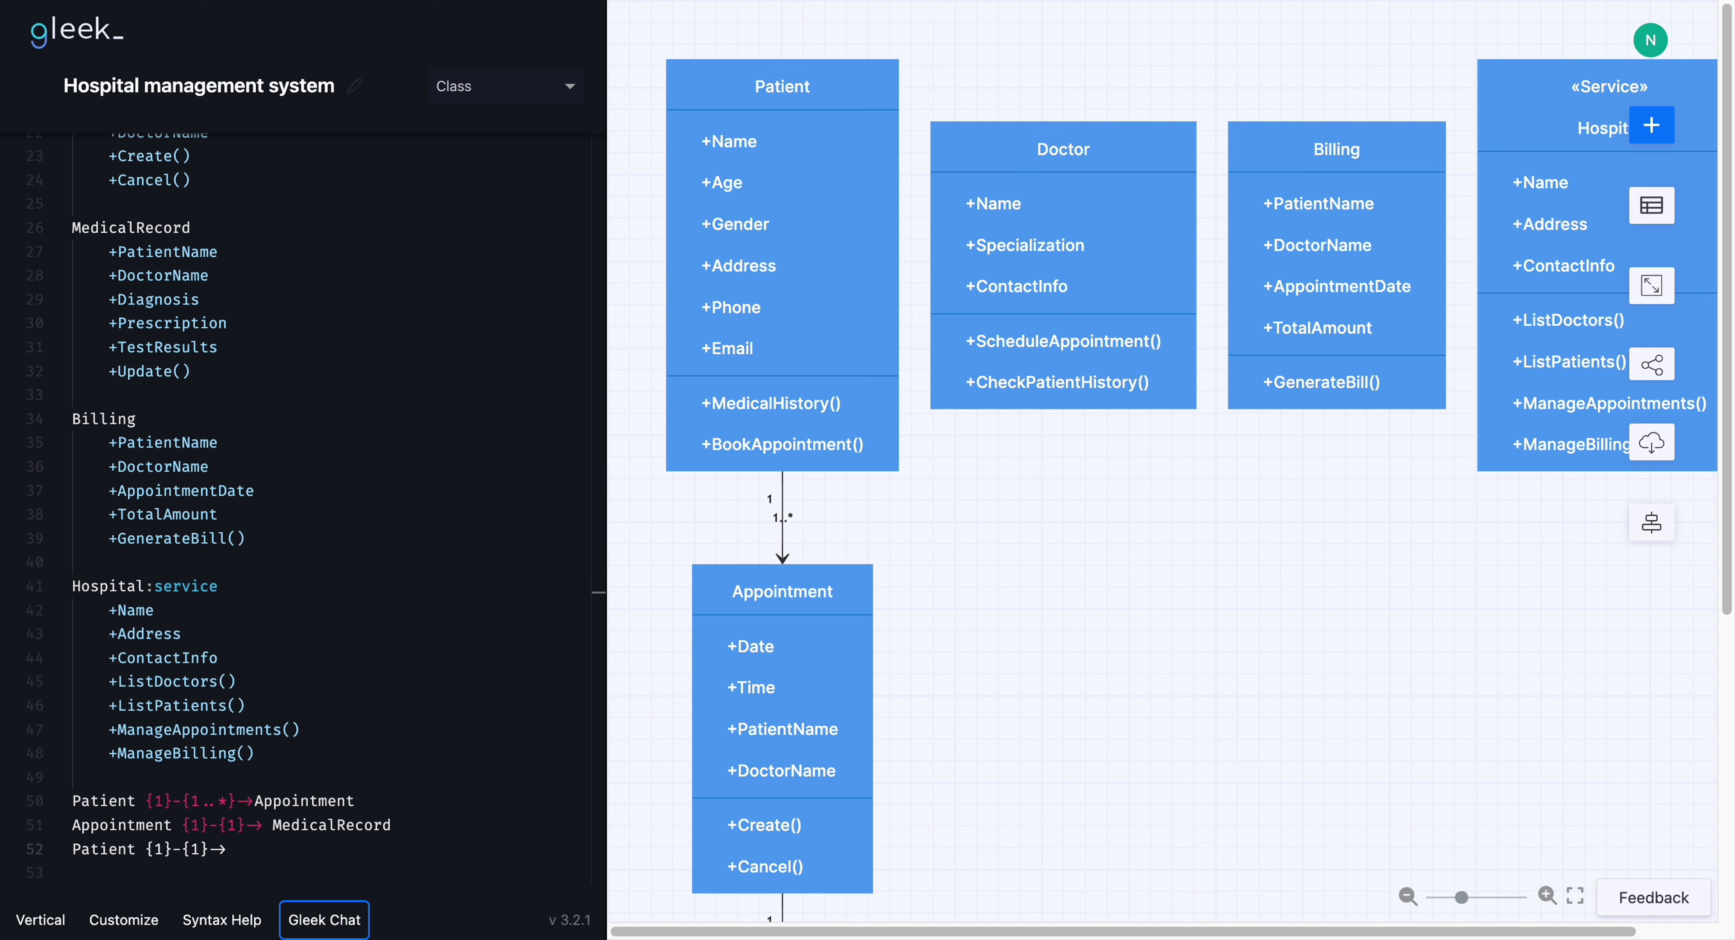
text( M)
key(Return)
Relate Appointment to Billing as one-to-one on a new line with Appointment{1}-{1}->Billing
key(Return)
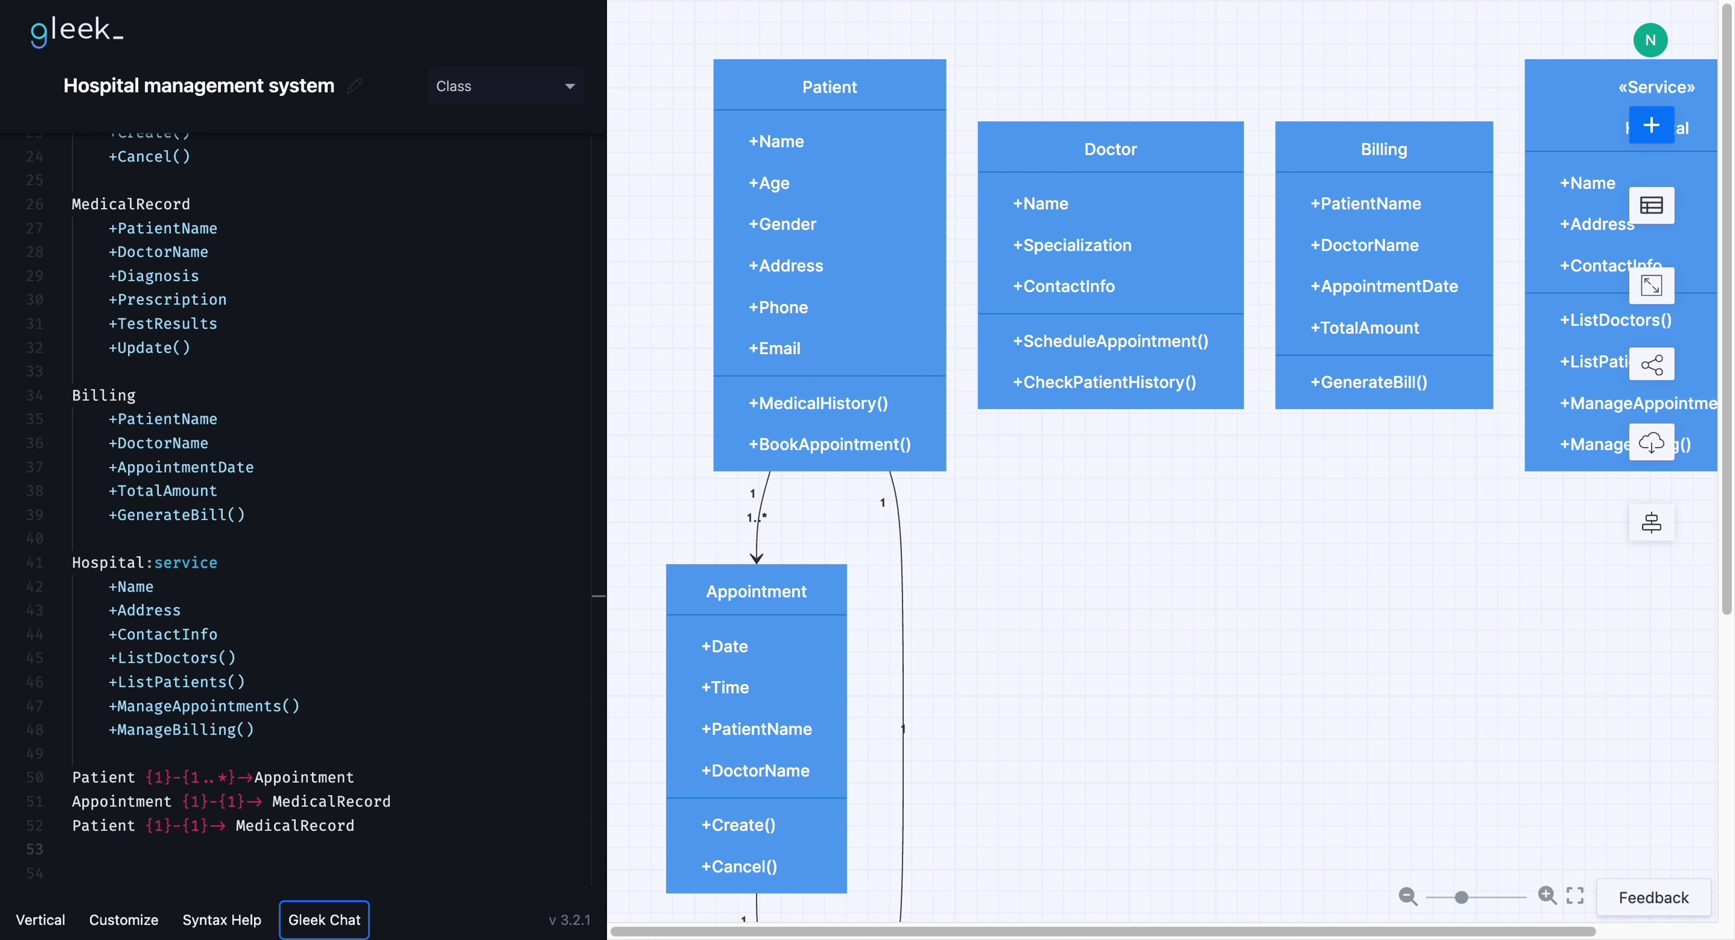
text(A)
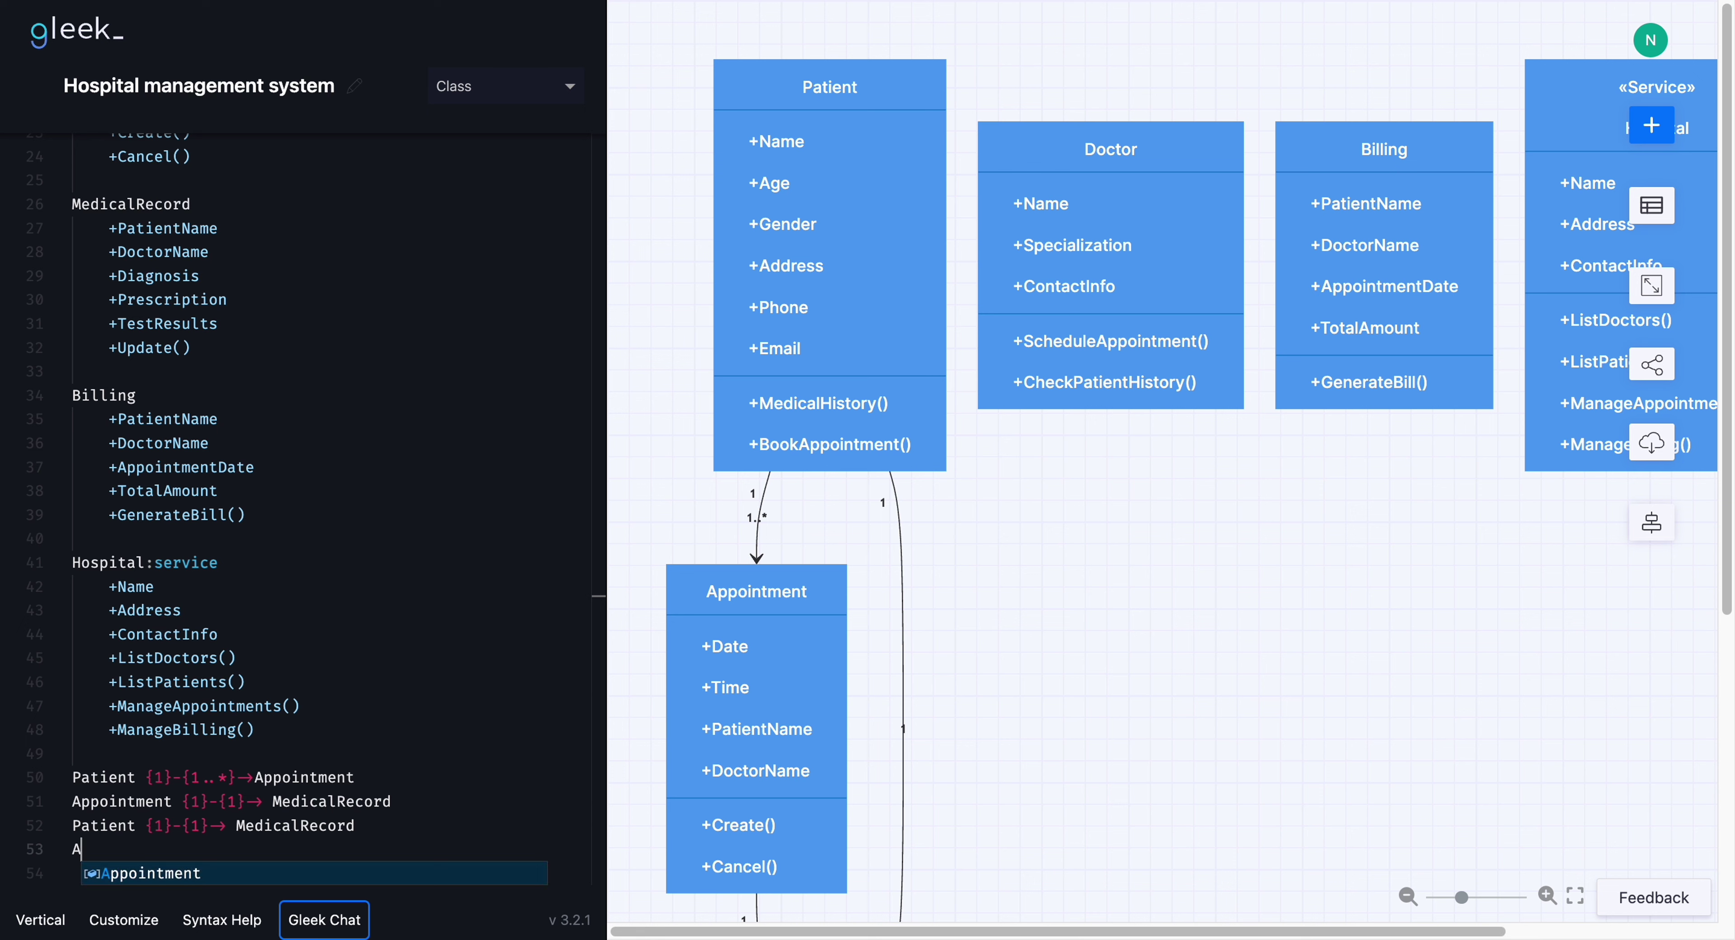
key(Return)
text({1}-)
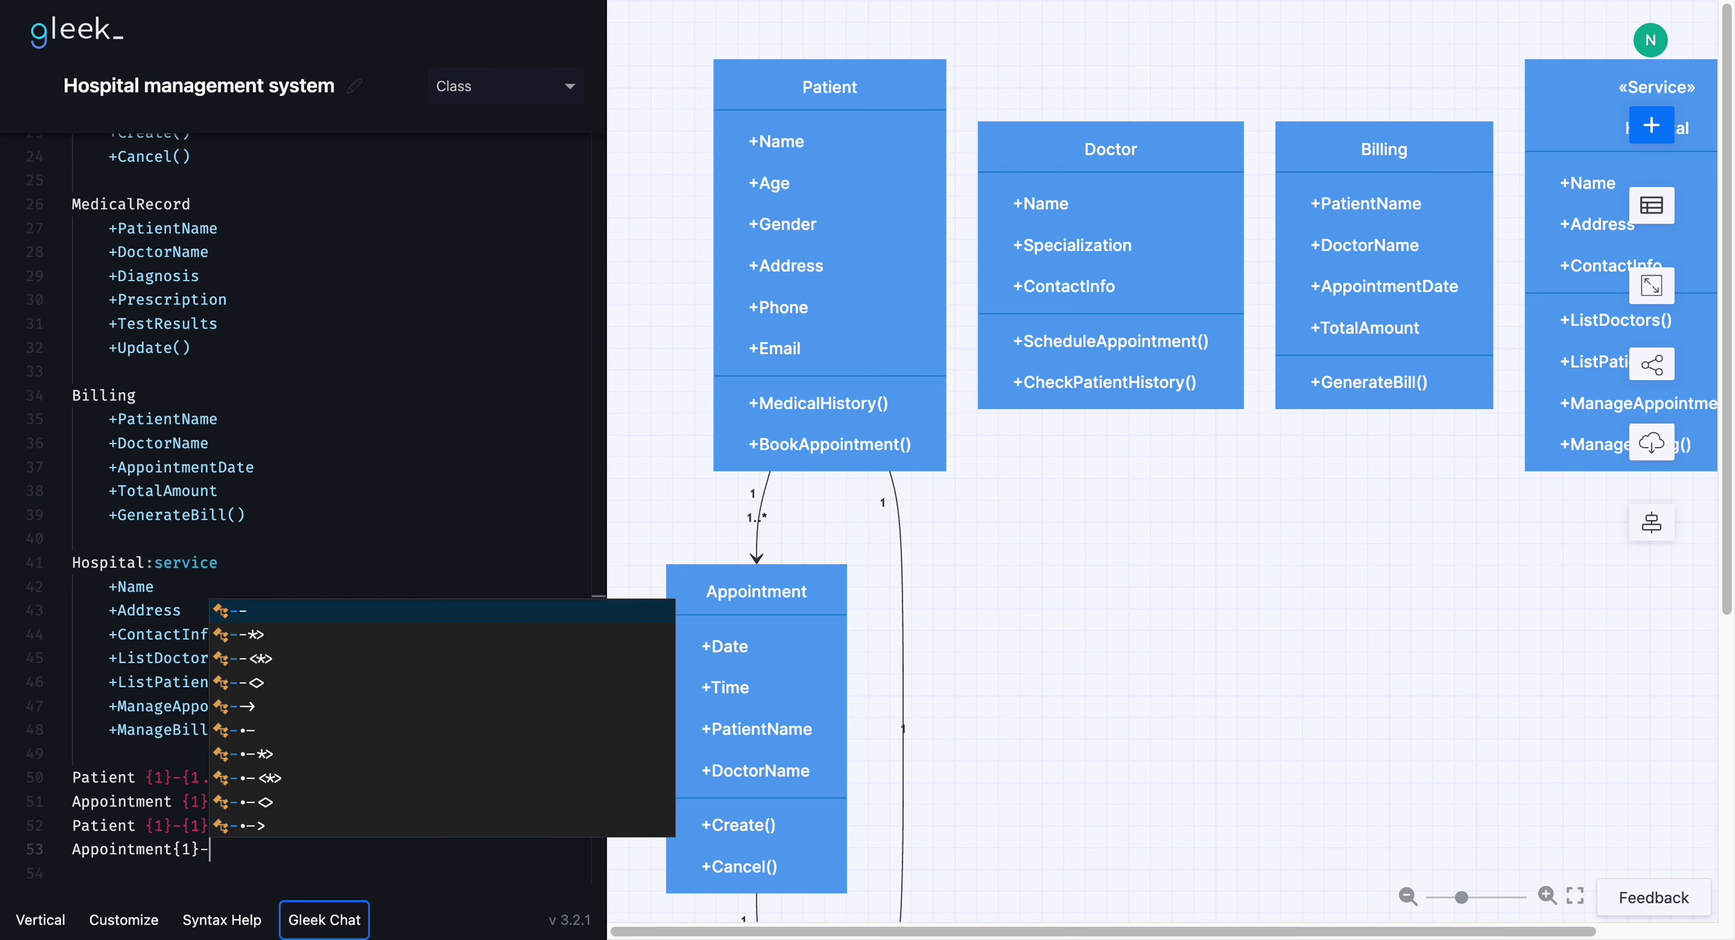
text({1})
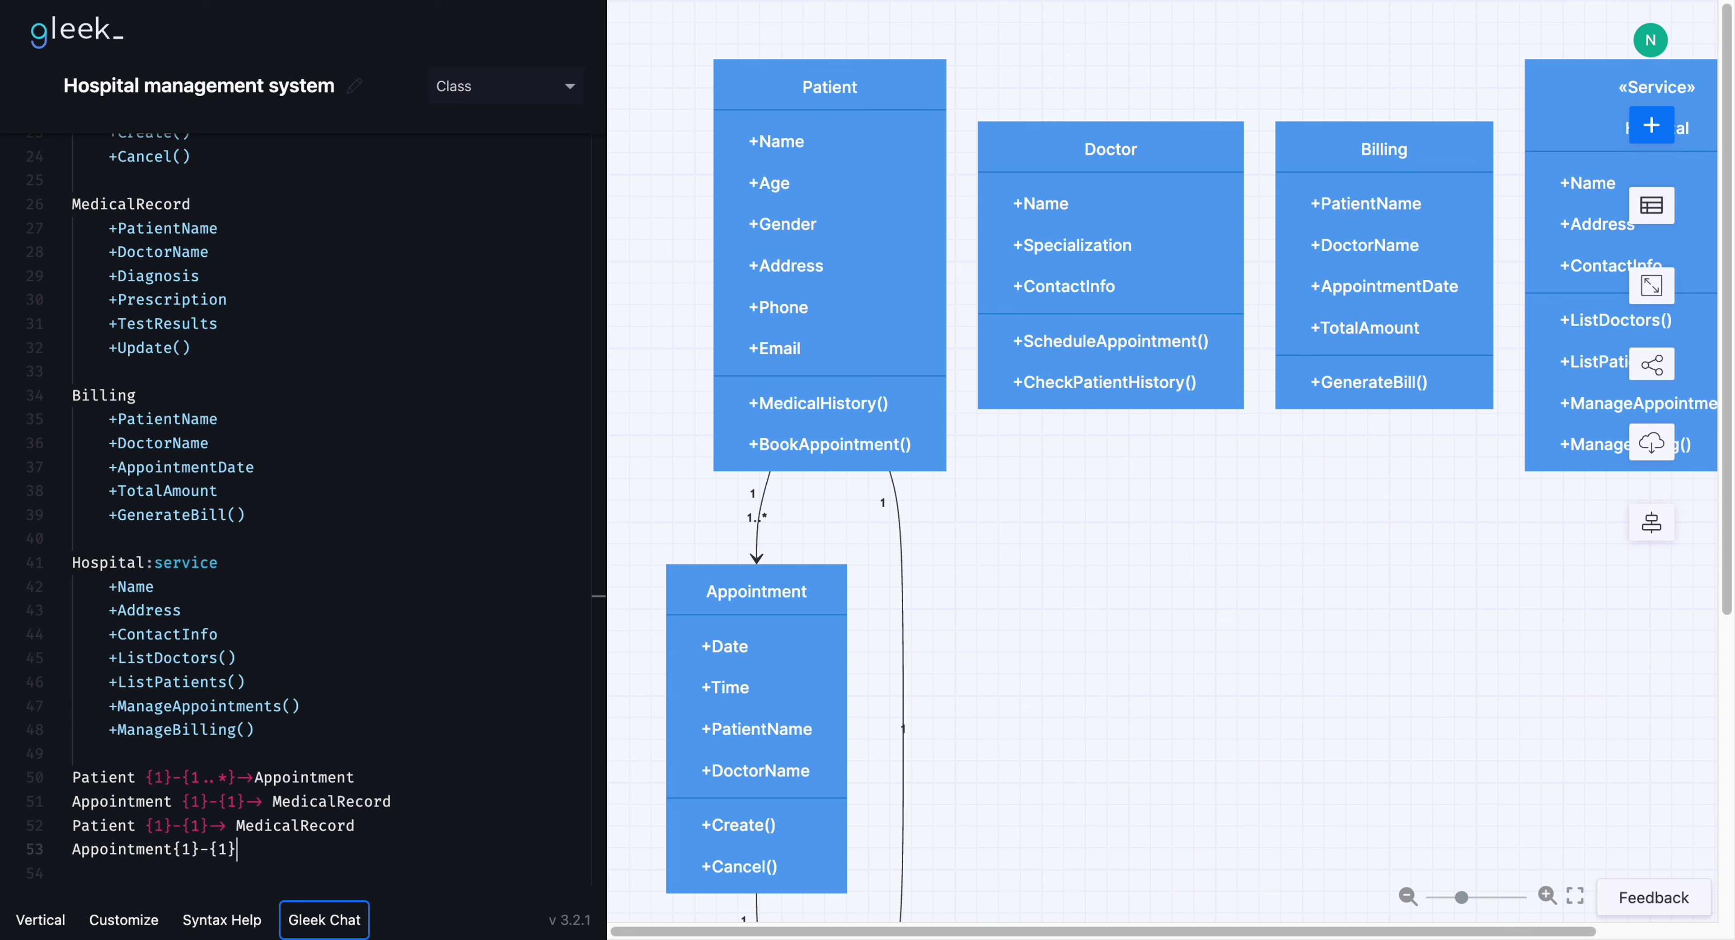
text(->Billing)
Add an aggregation between Hospital and Patient on a new line with Hospital--<>Patient
key(Return)
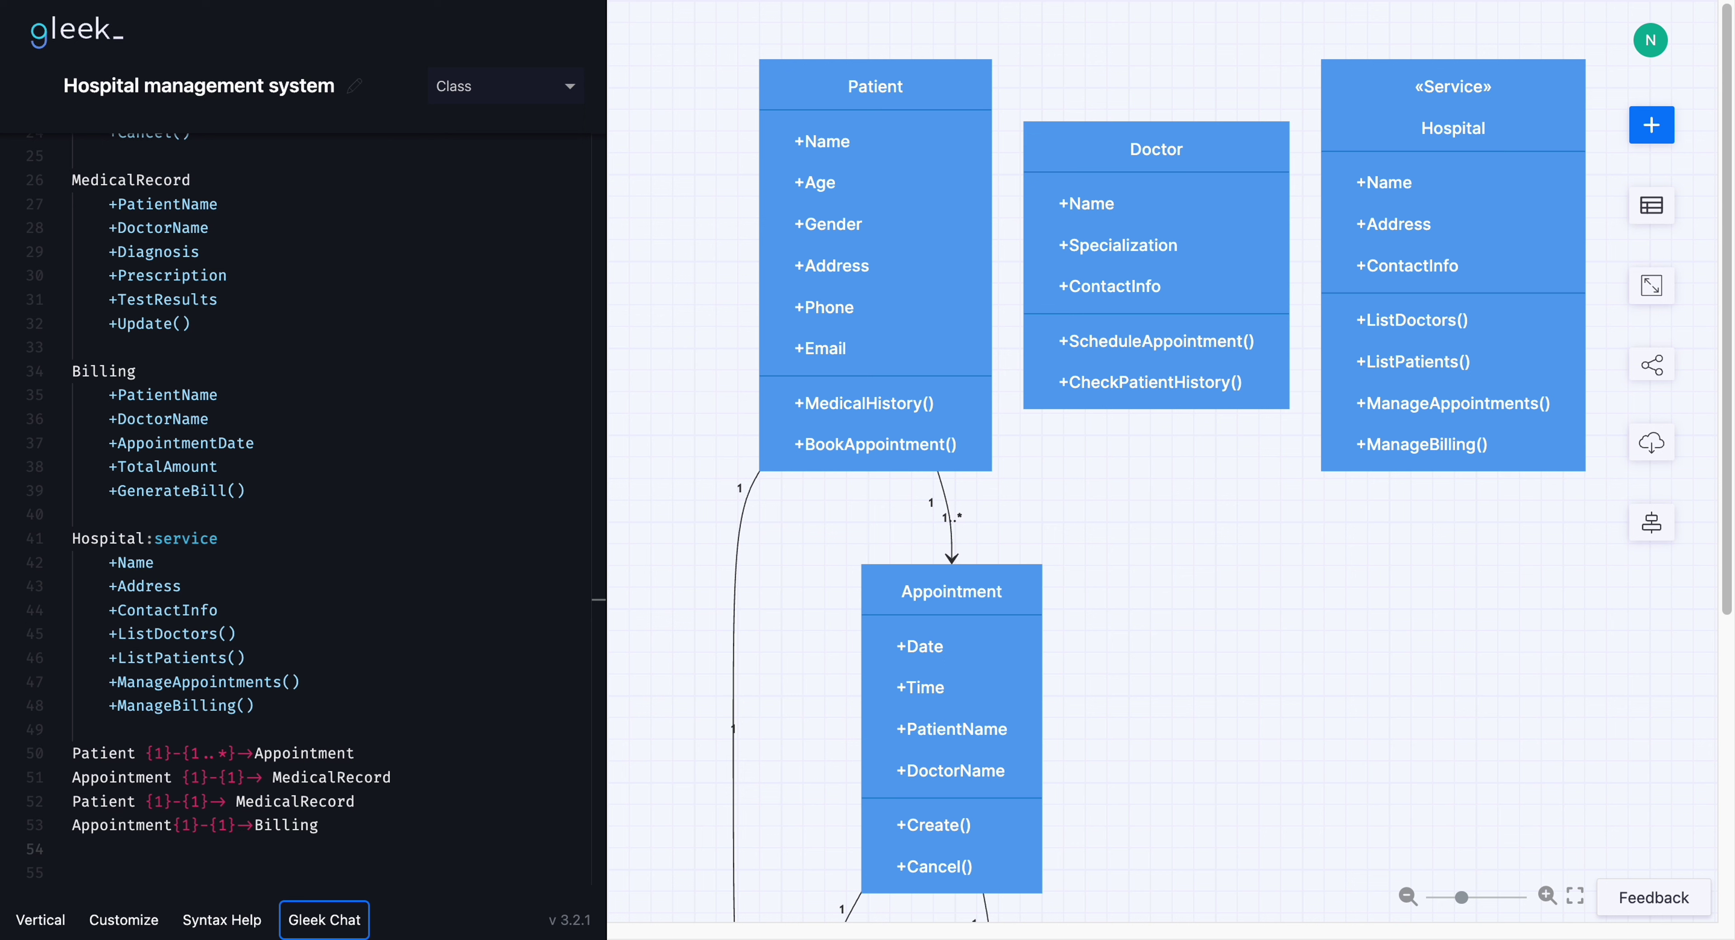
text(H)
key(Return)
text(--)
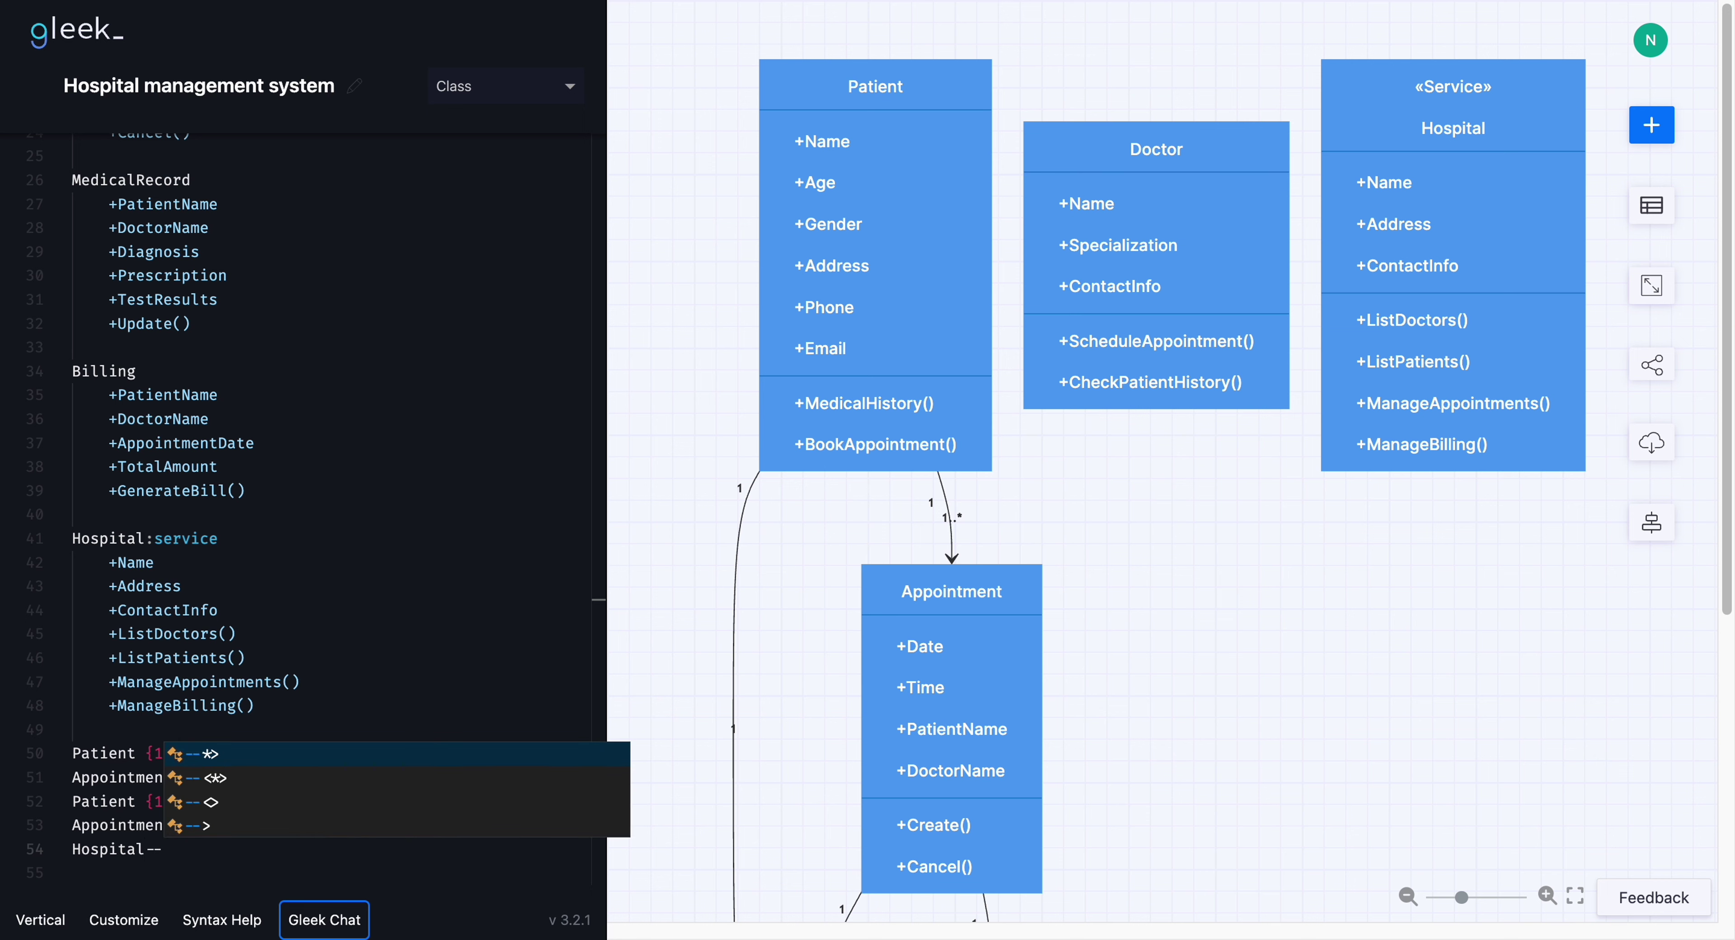
text(<>)
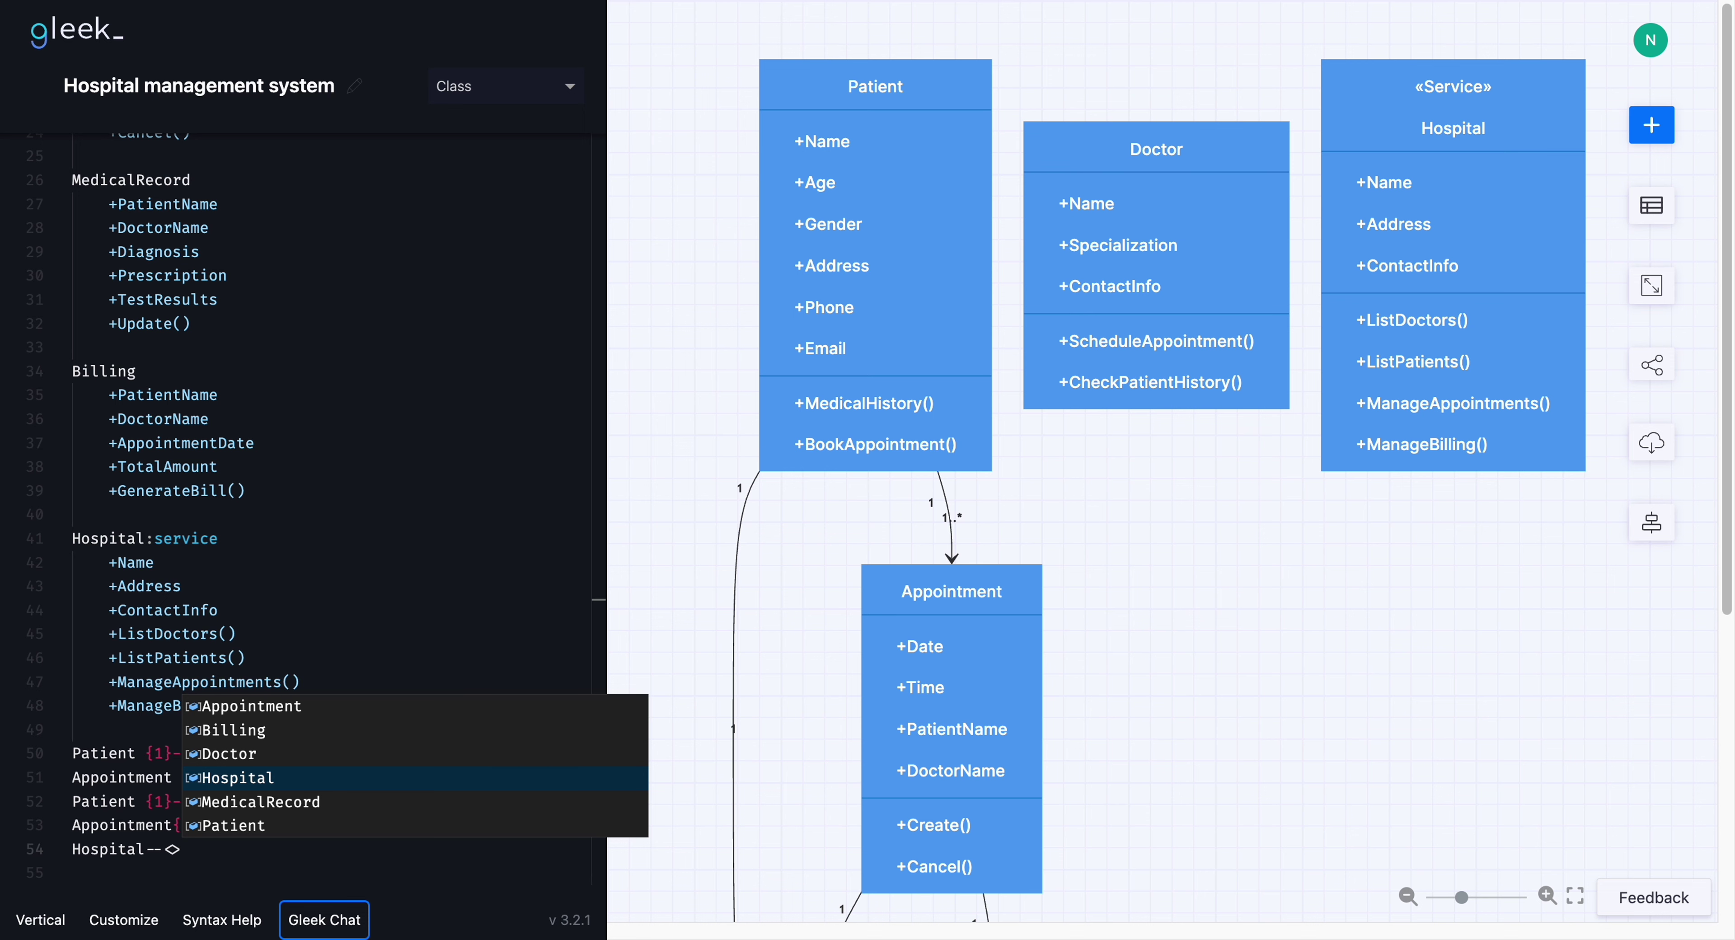
text(P)
key(Return)
Add an aggregation between Hospital and Doctor on a new line with Hospital--<>Doctor
key(Return)
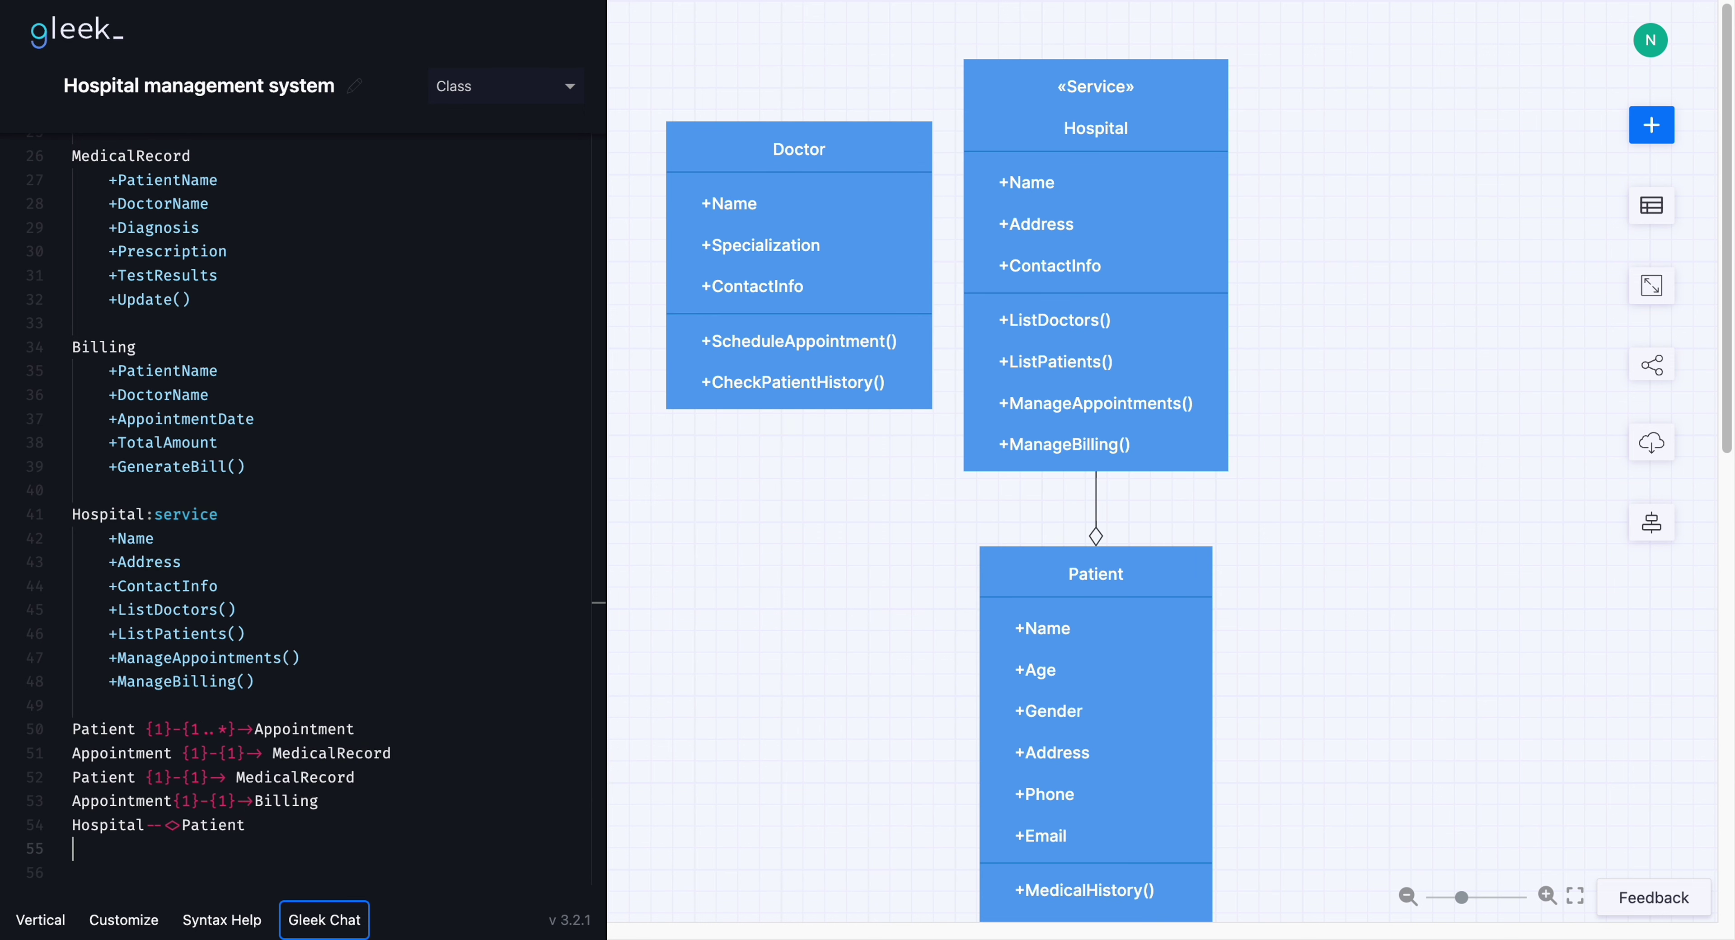
text(Hospital--)
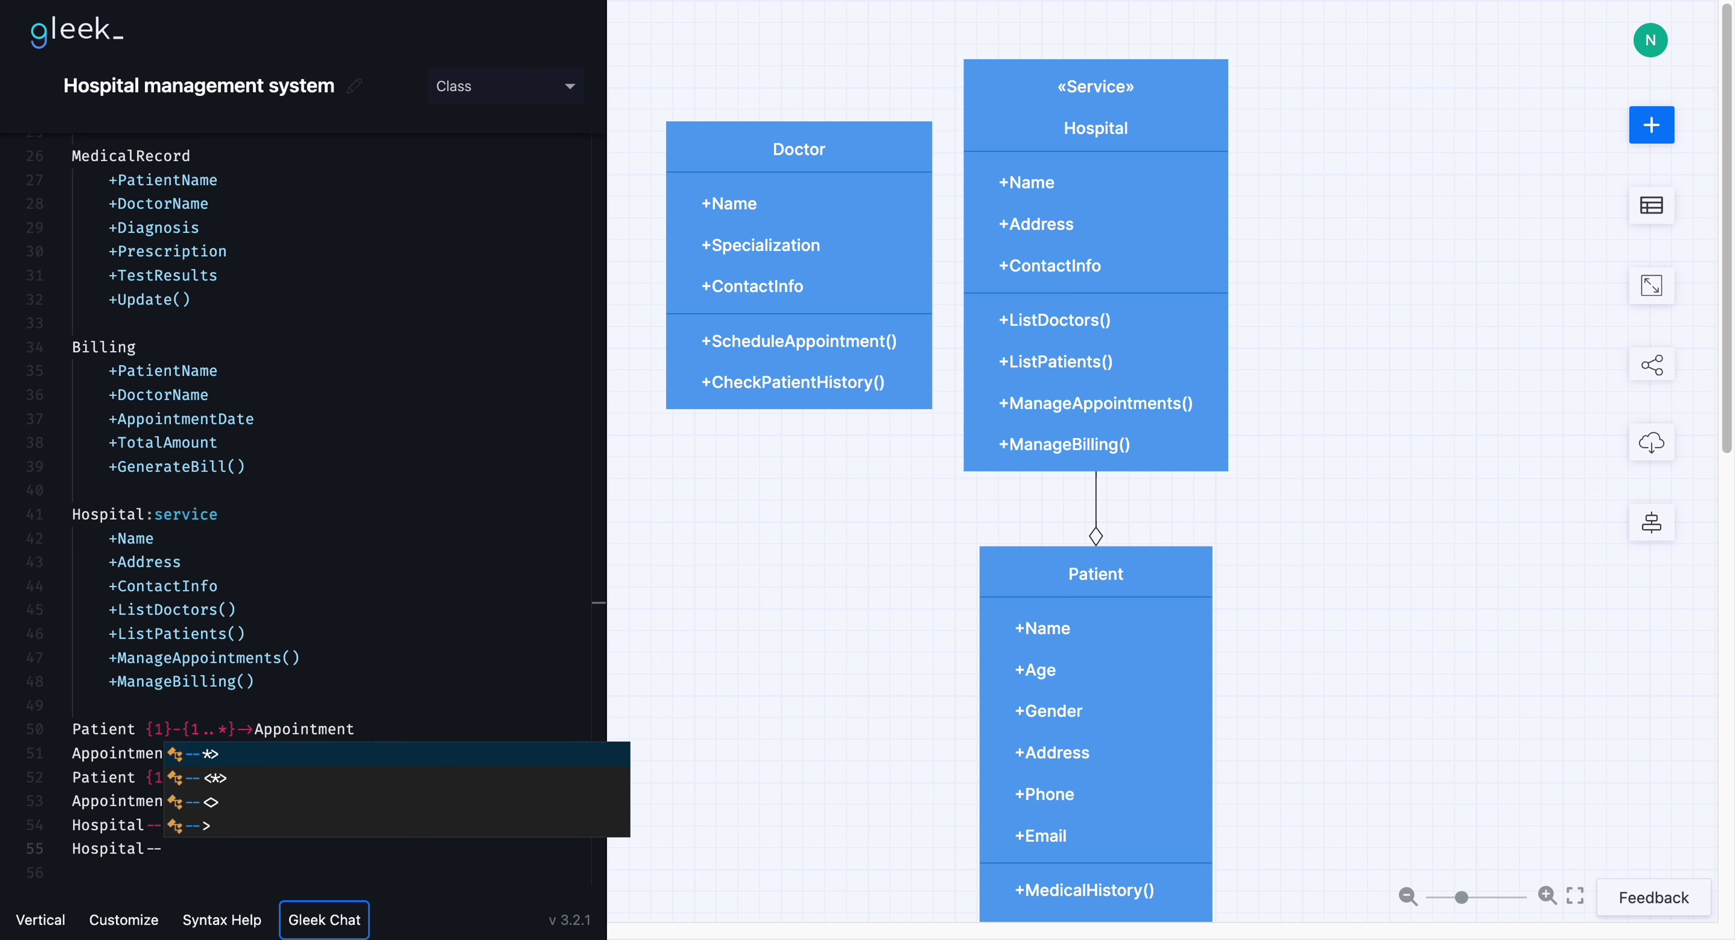
key(Return)
text(D)
key(Return)
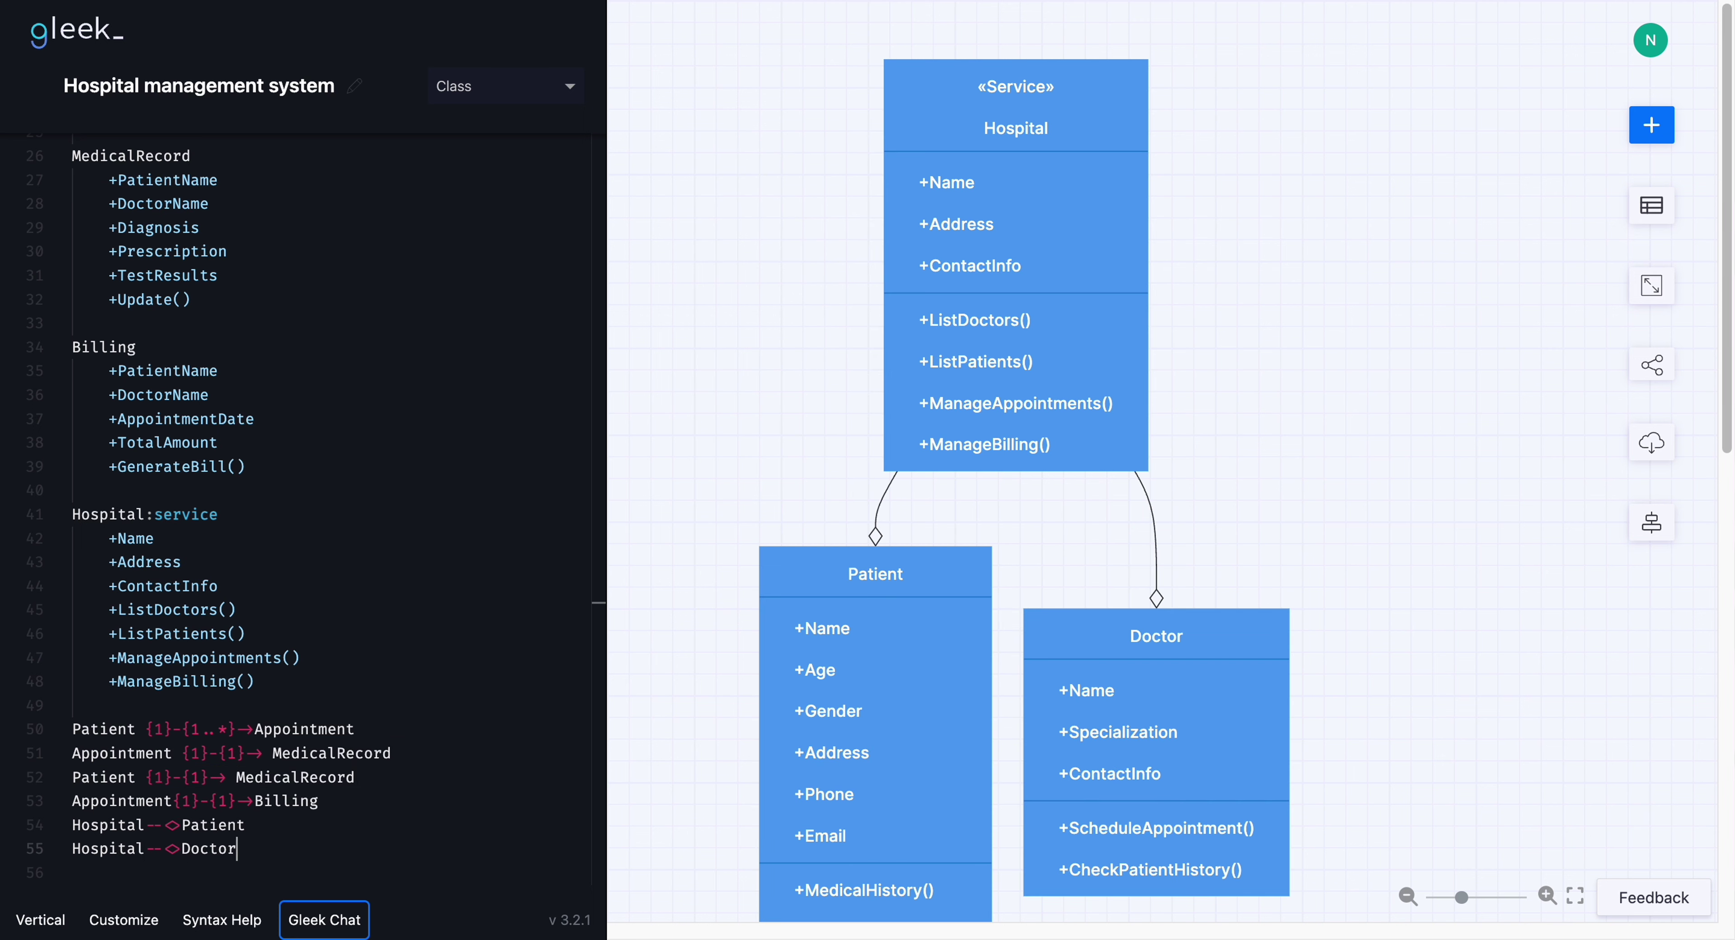
Add an aggregation between Hospital and Billing on a new line with Hospital--<>Billing
key(Return)
text(Hospital)
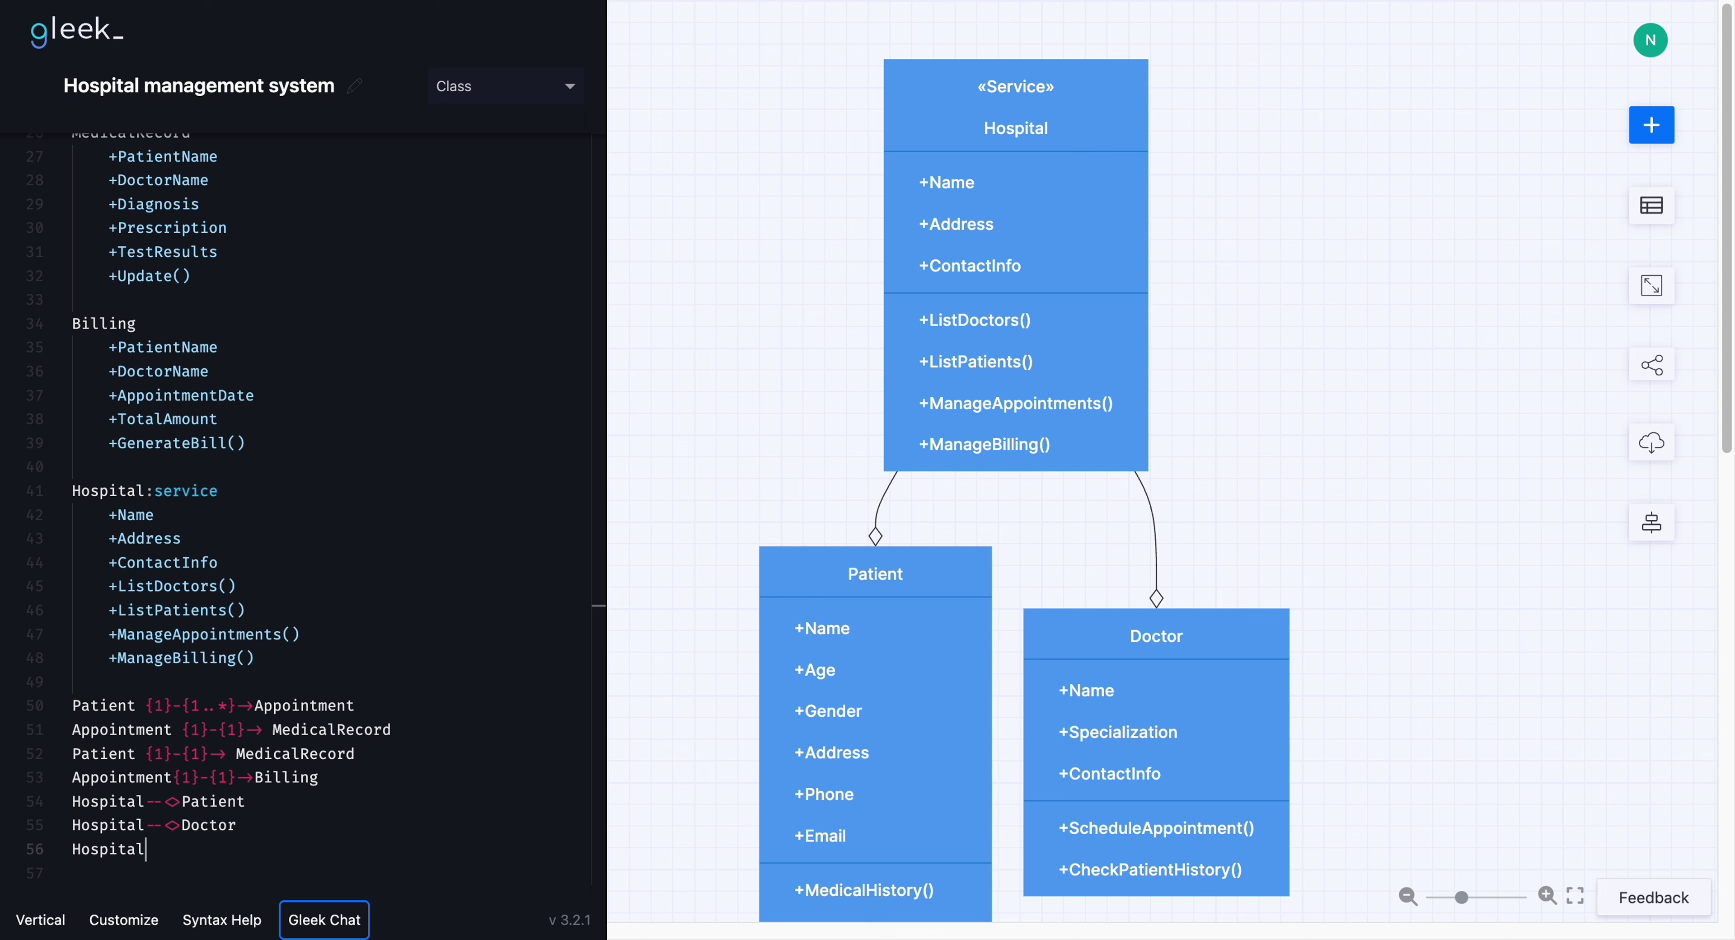
text(--)
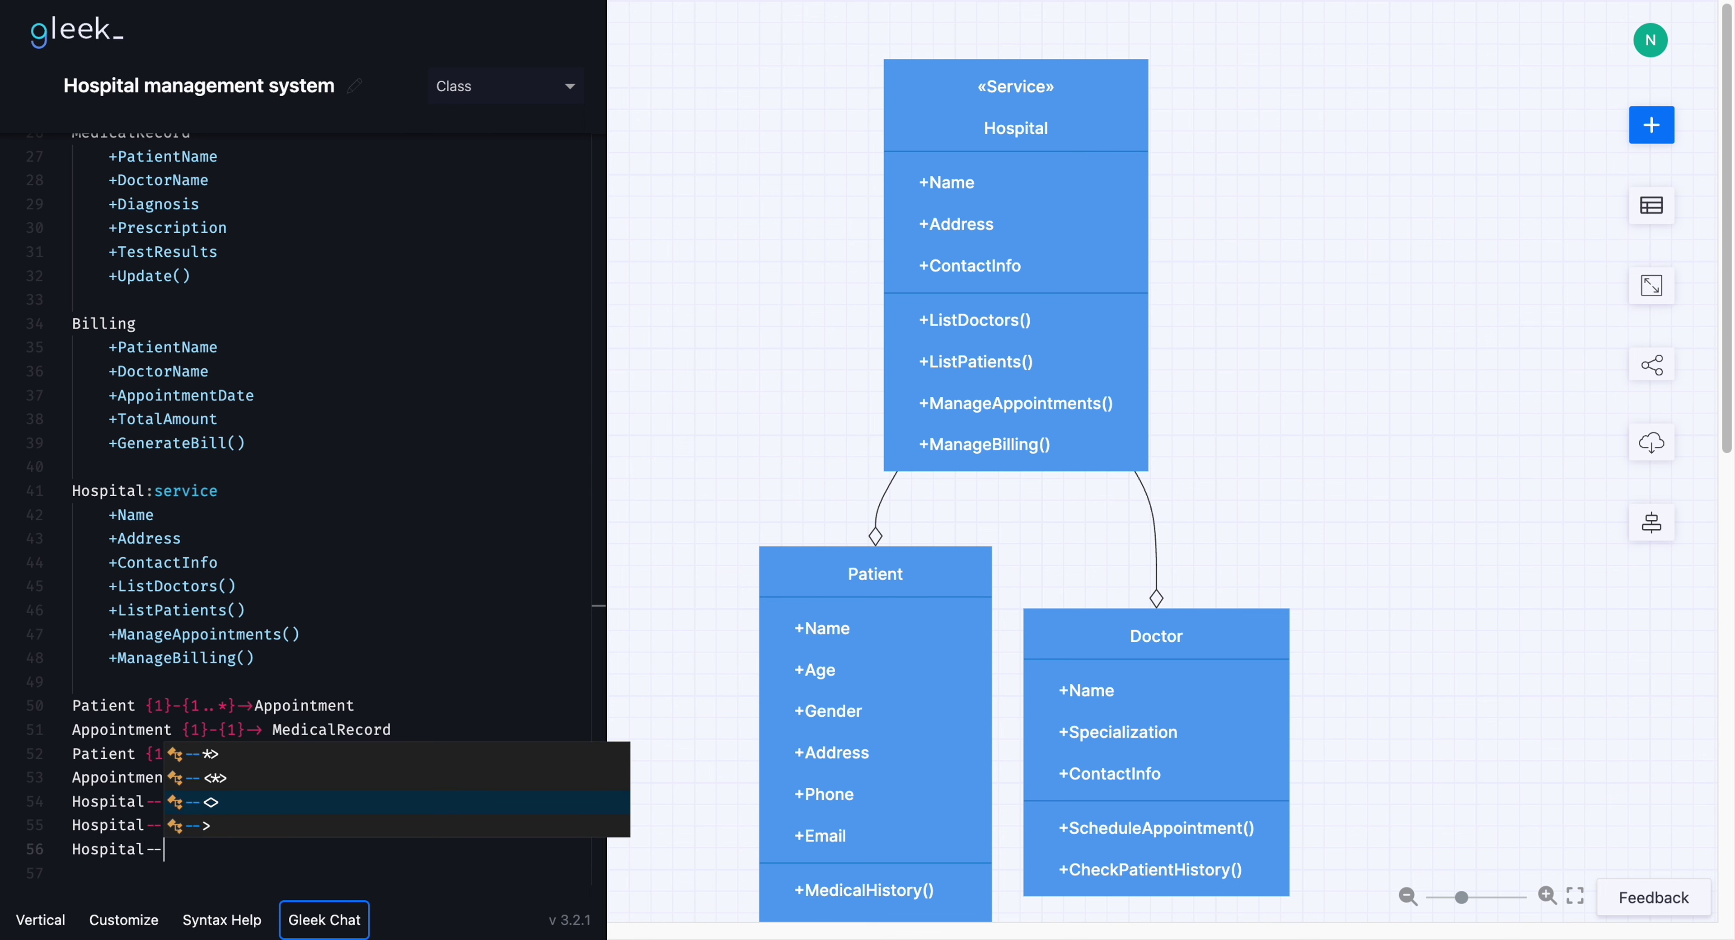
key(Return)
text(B)
key(Return)
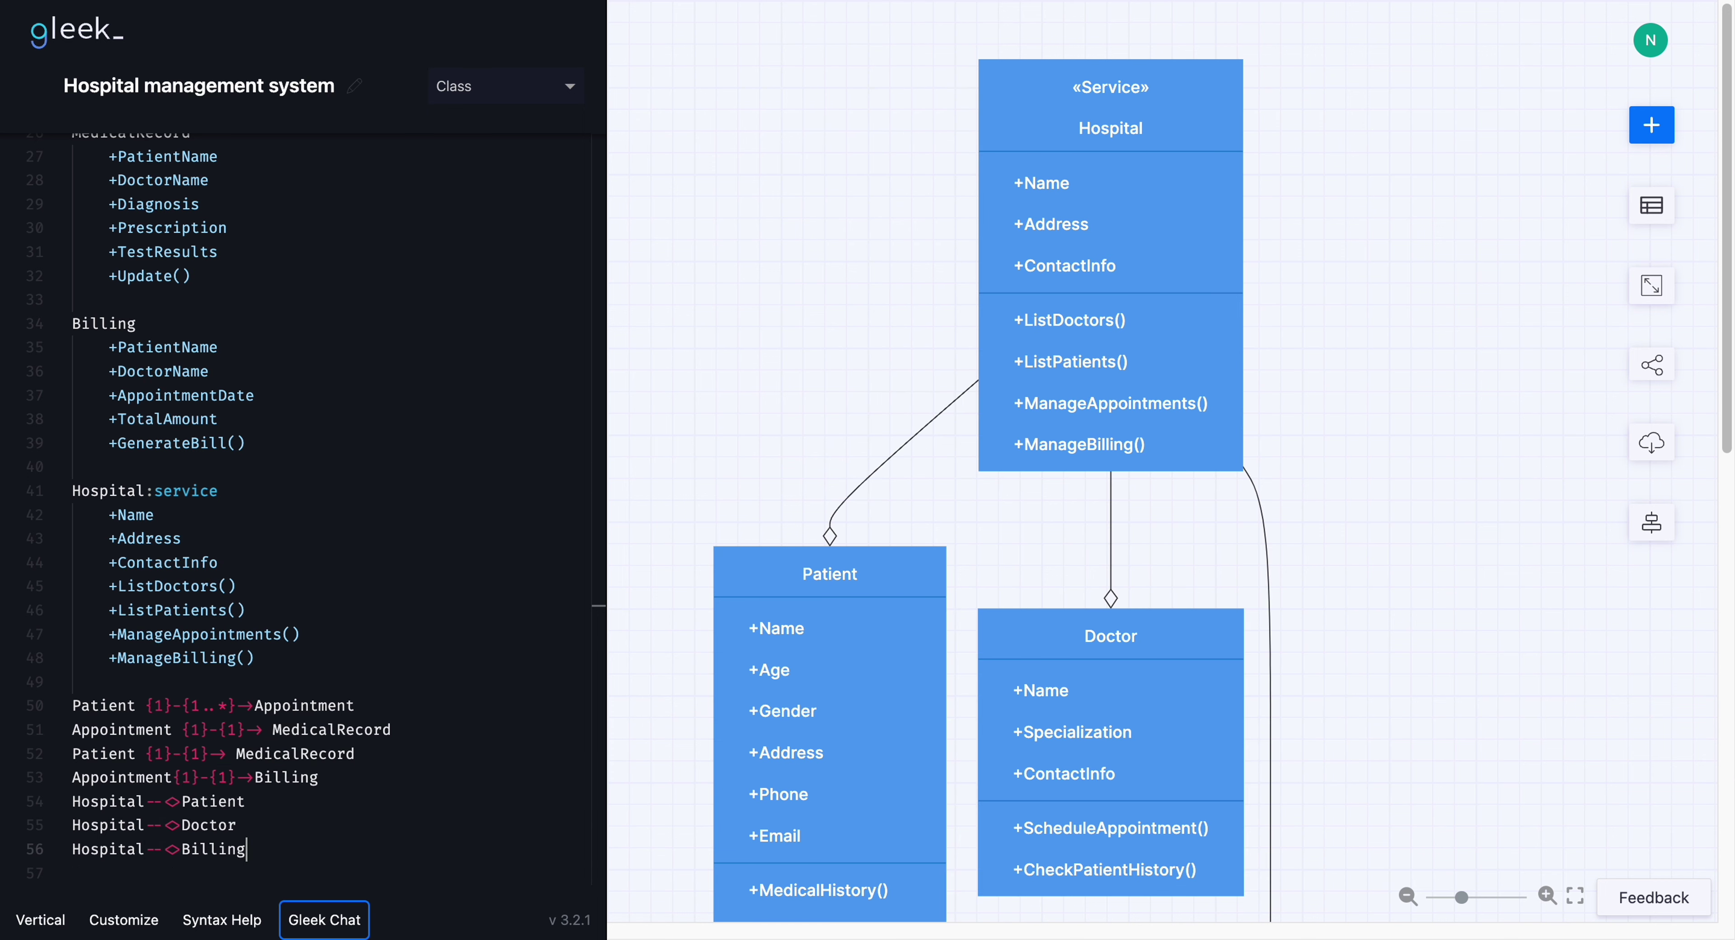